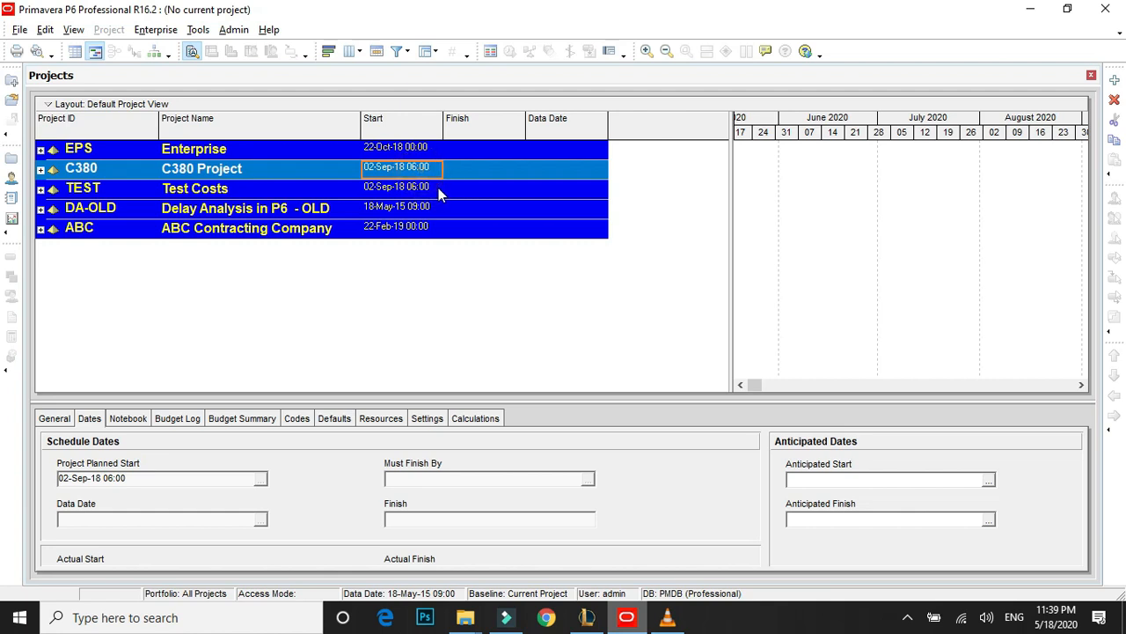
click(403, 151)
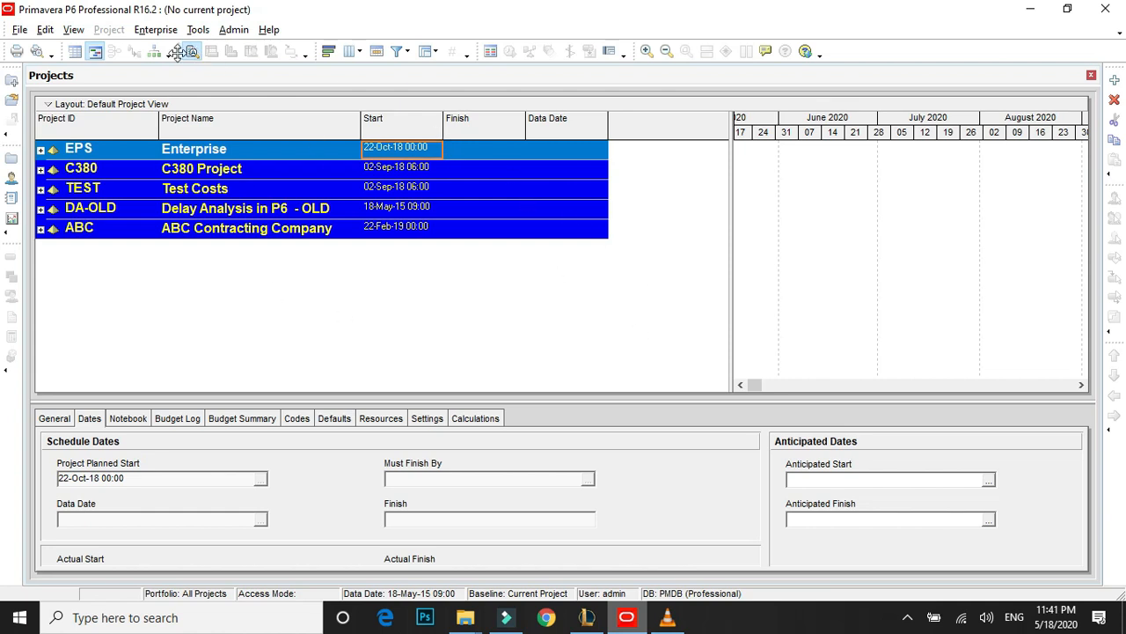
click(155, 30)
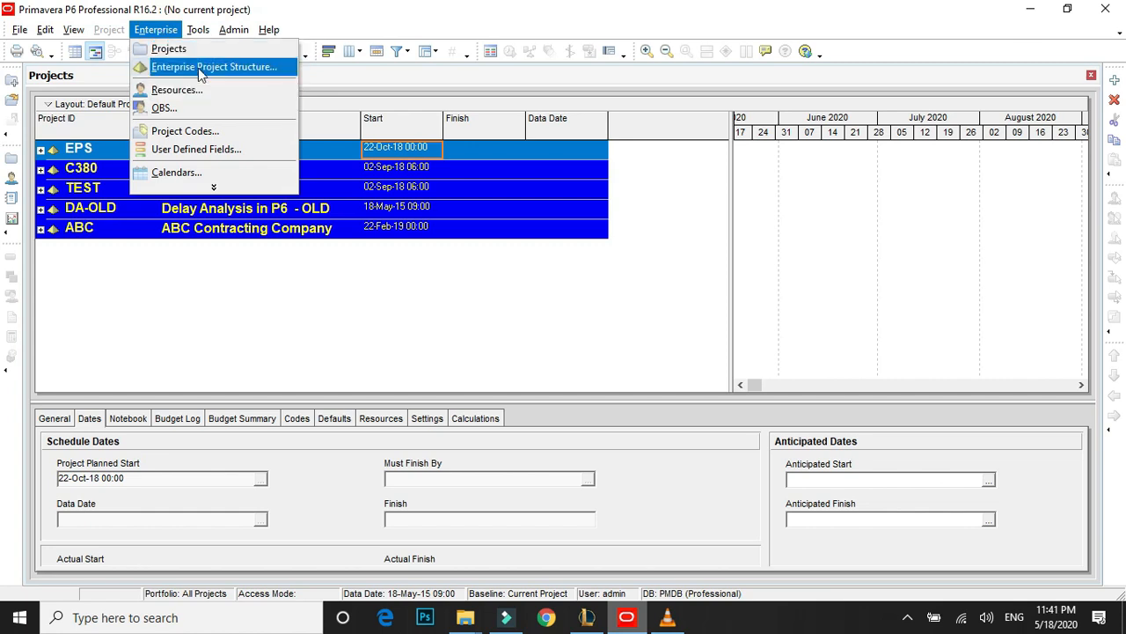
key(Escape)
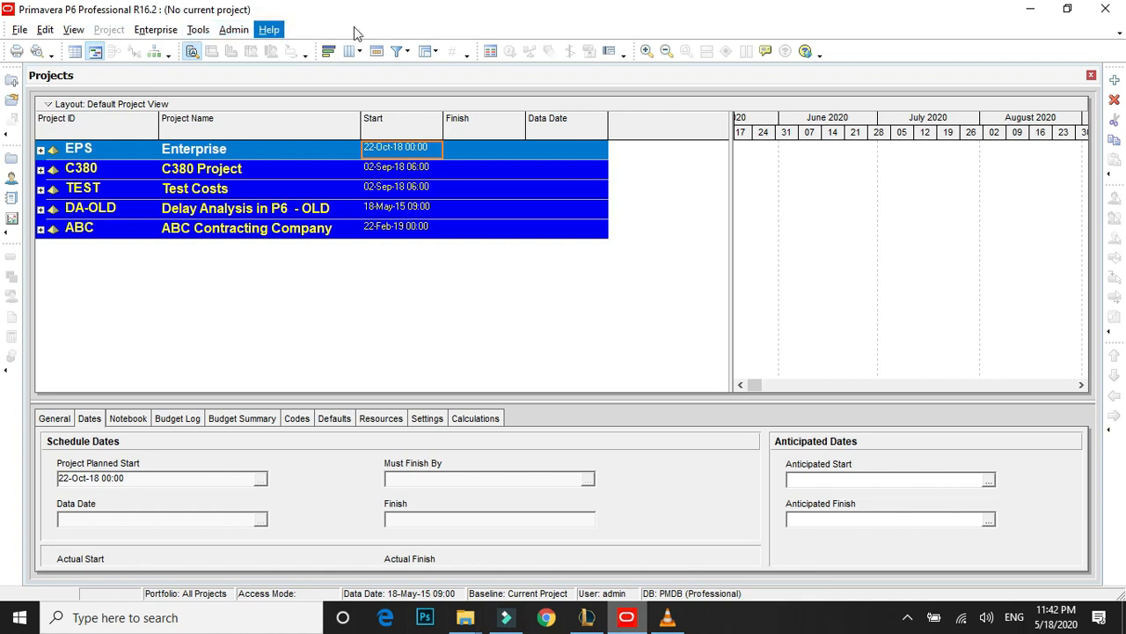
Review the global calendars, including 5x10, AJD 6 days/8 Hrs working and 7x24, and close the calendar list.
click(155, 29)
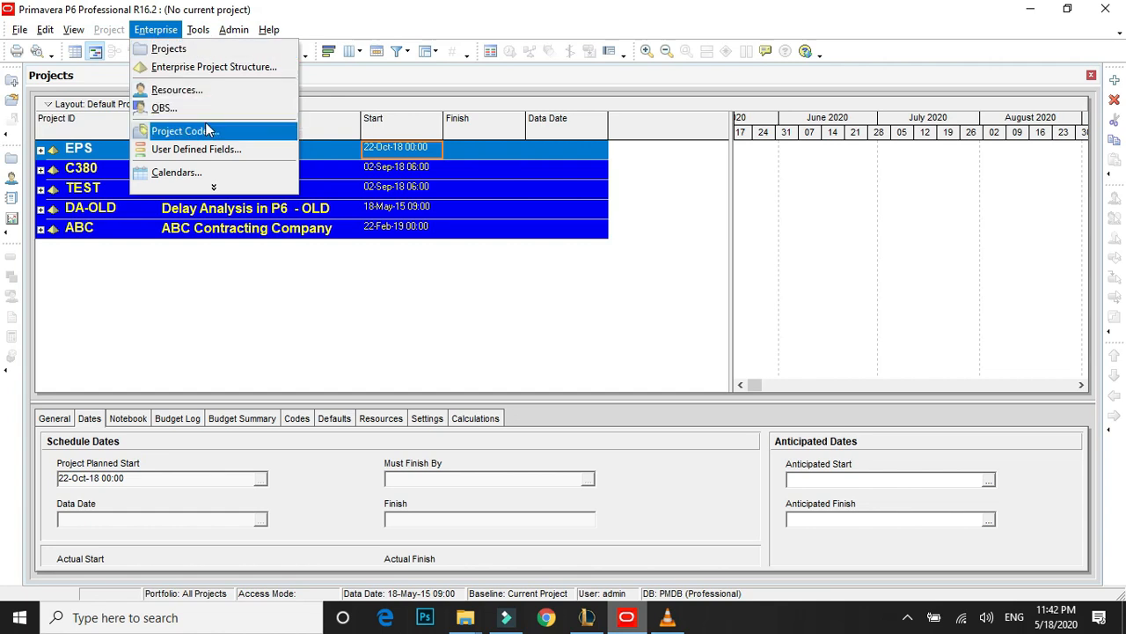
click(184, 173)
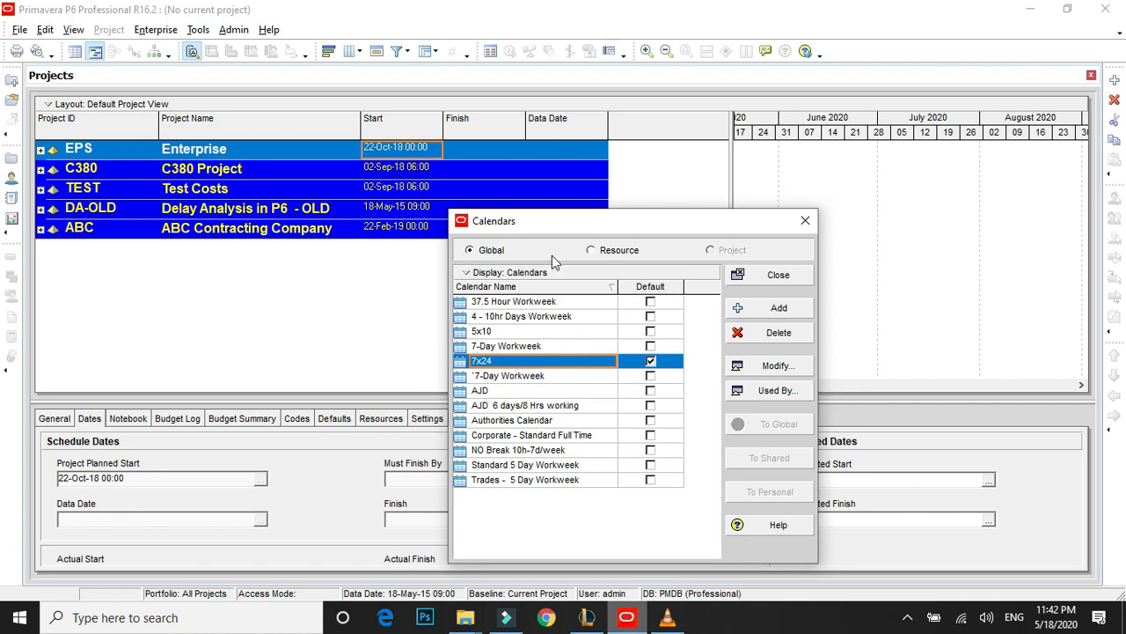
drag(663, 225, 617, 162)
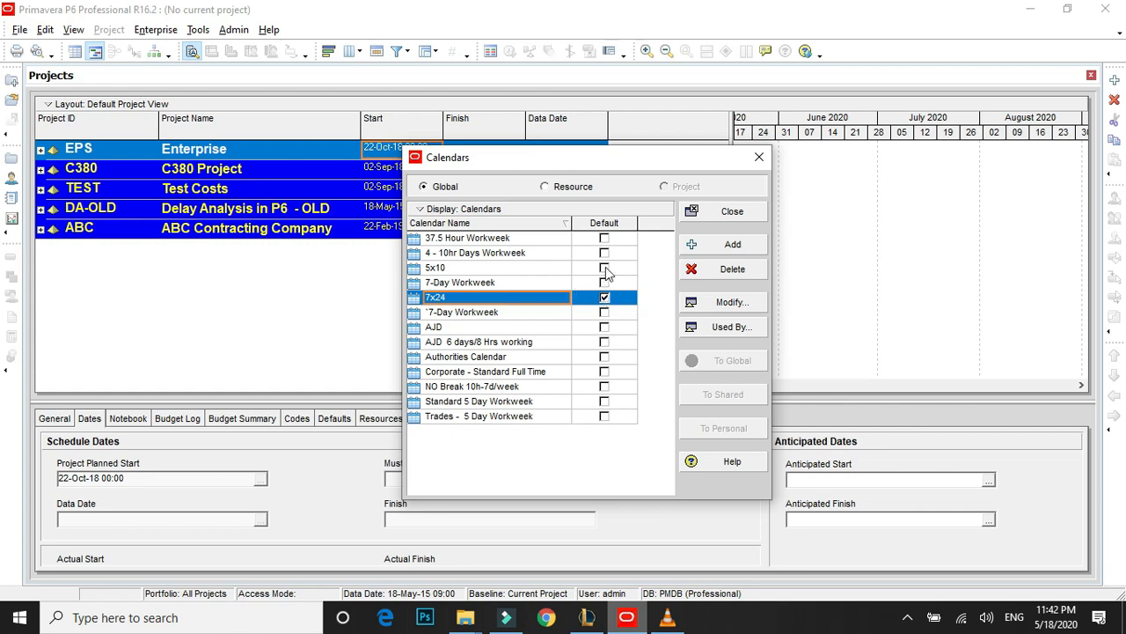
click(558, 269)
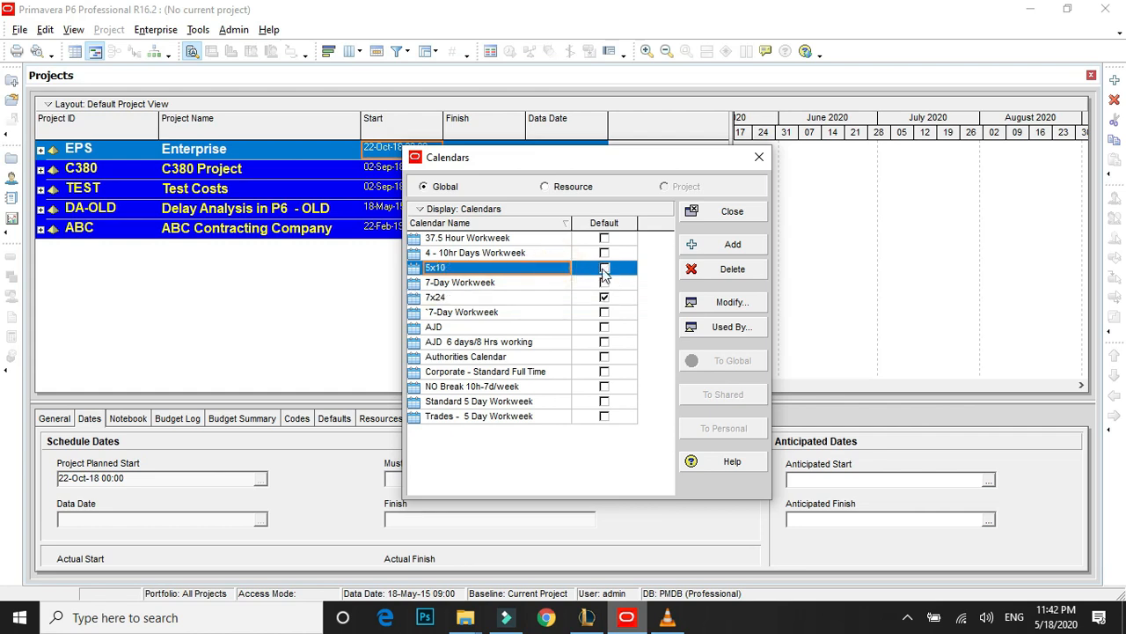
click(491, 344)
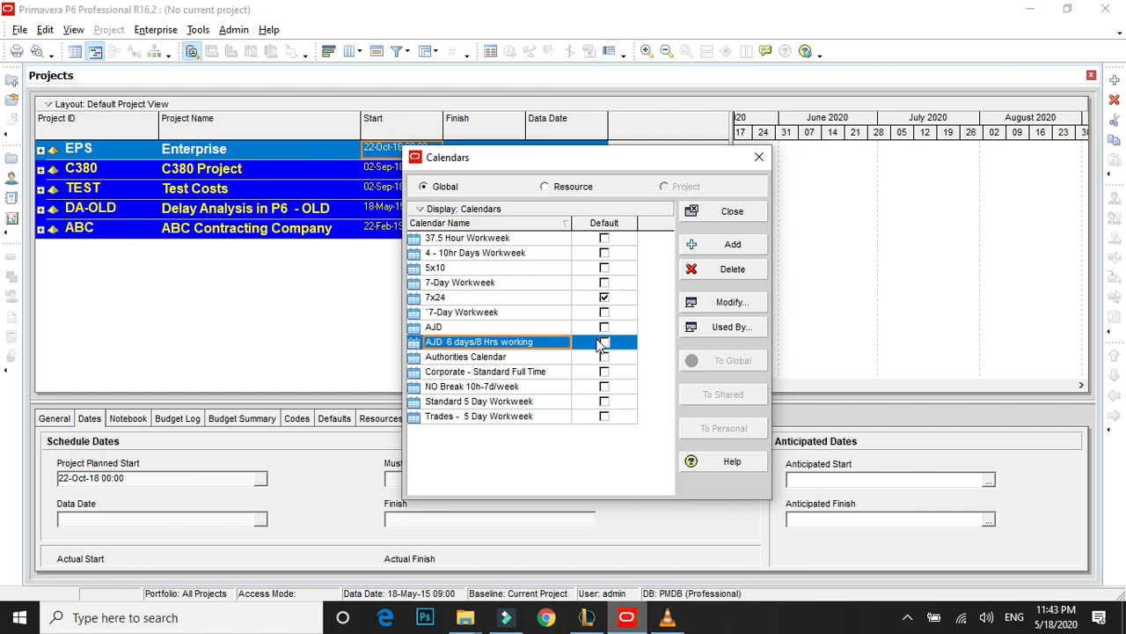
click(546, 298)
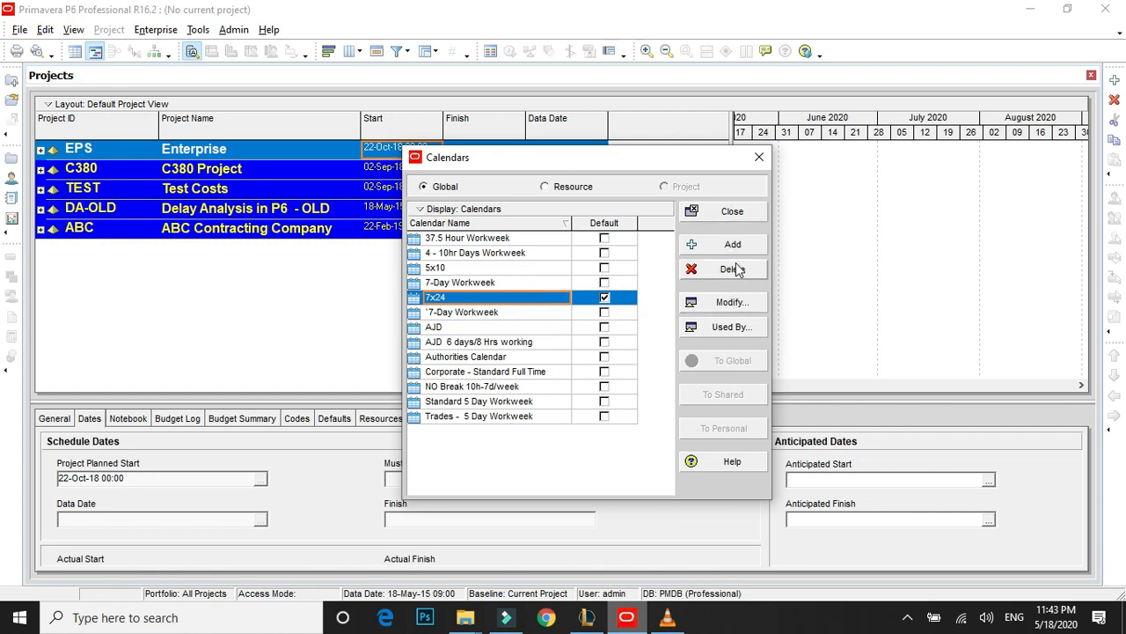
click(732, 212)
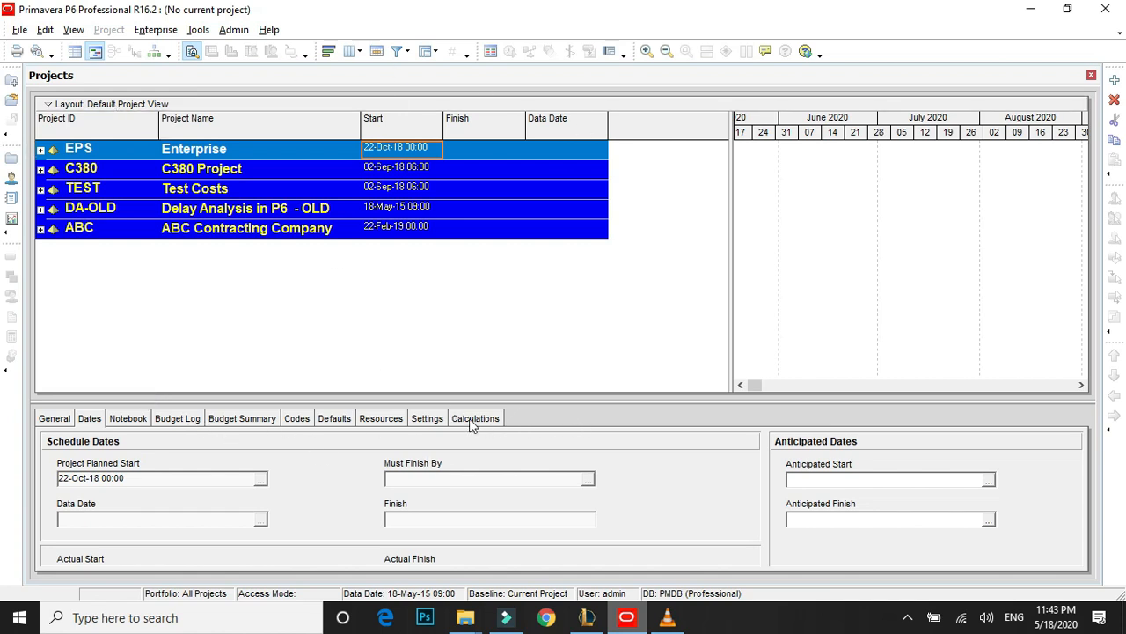
Customize the project details by removing Calculations from the displayed tabs and adding it back.
right_click(528, 414)
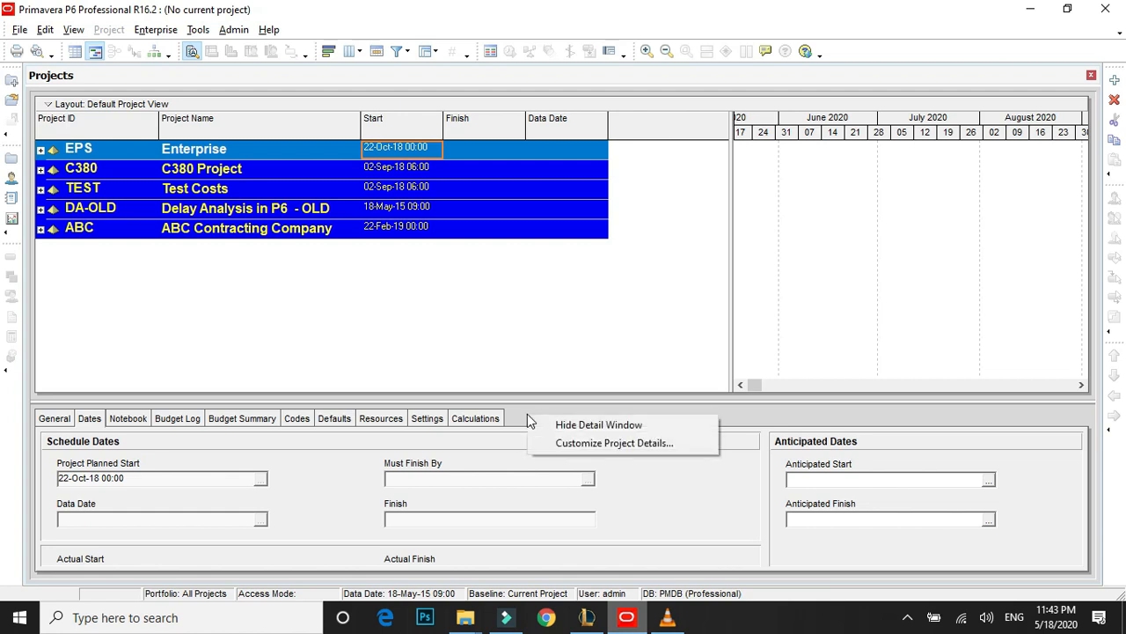
click(514, 413)
right_click(520, 414)
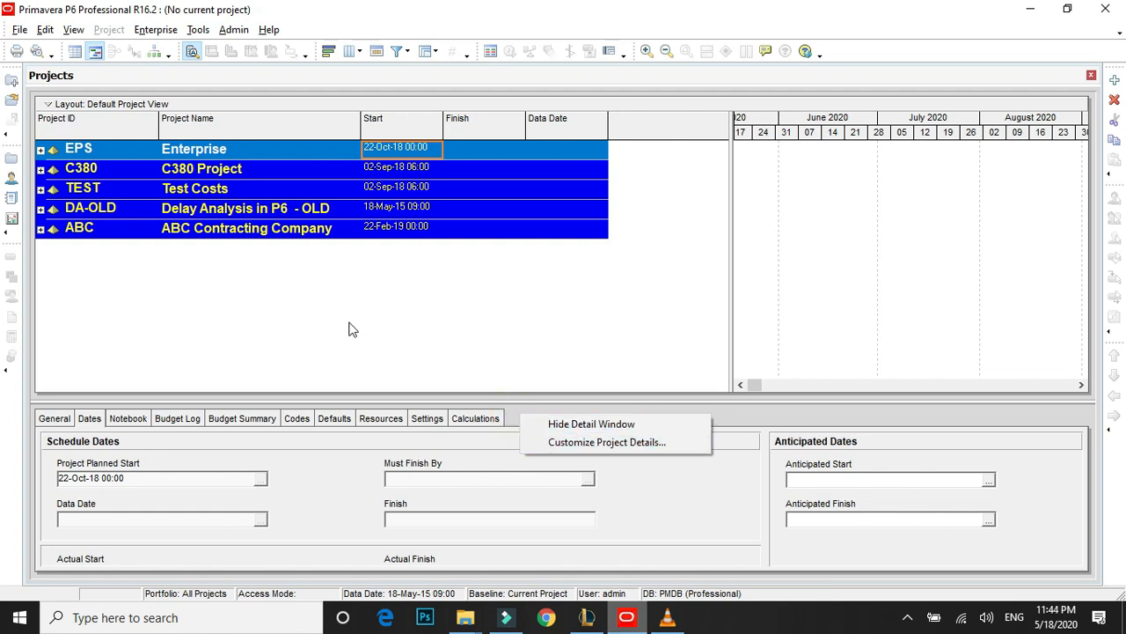
click(580, 443)
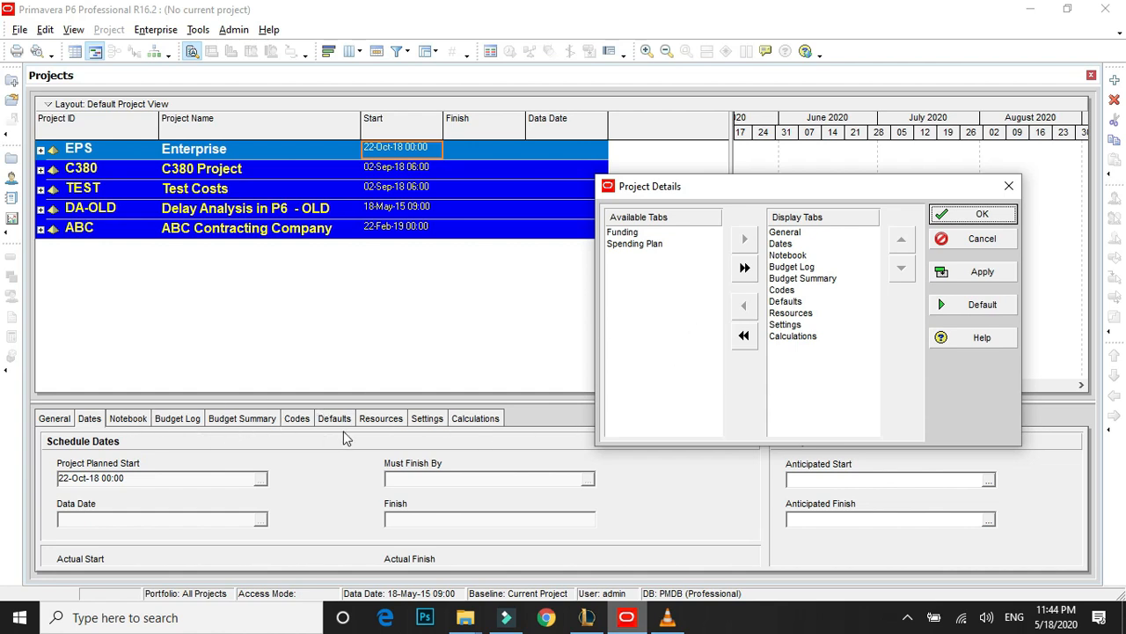
double_click(792, 337)
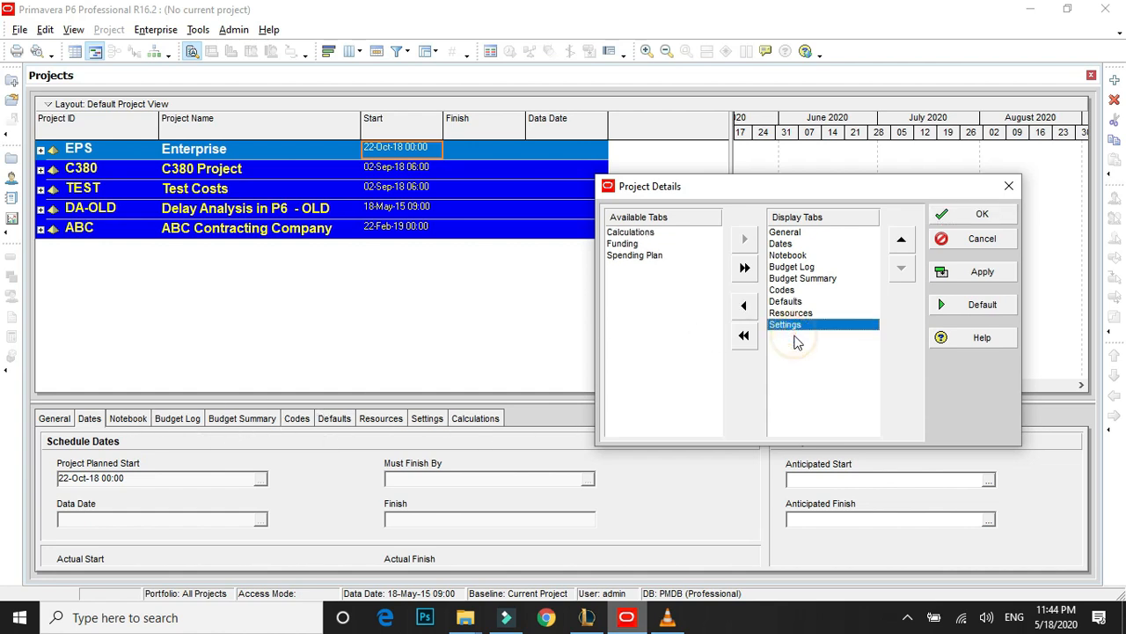
double_click(641, 232)
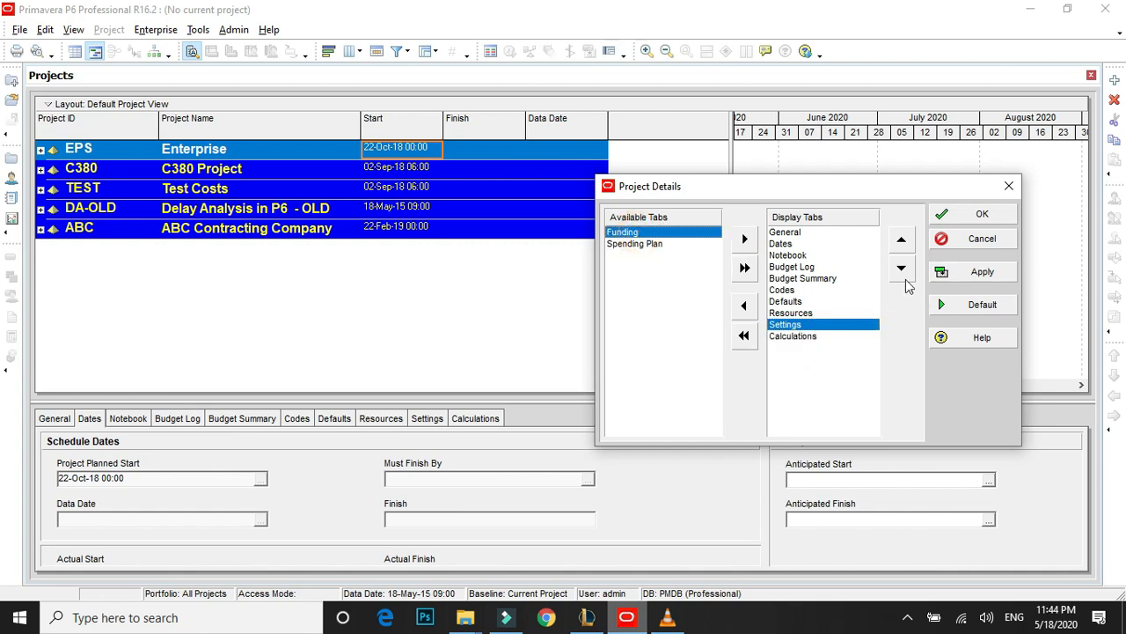
Move the Calculations entry up one place in the displayed tabs and back down, and accept the project details customization.
click(819, 336)
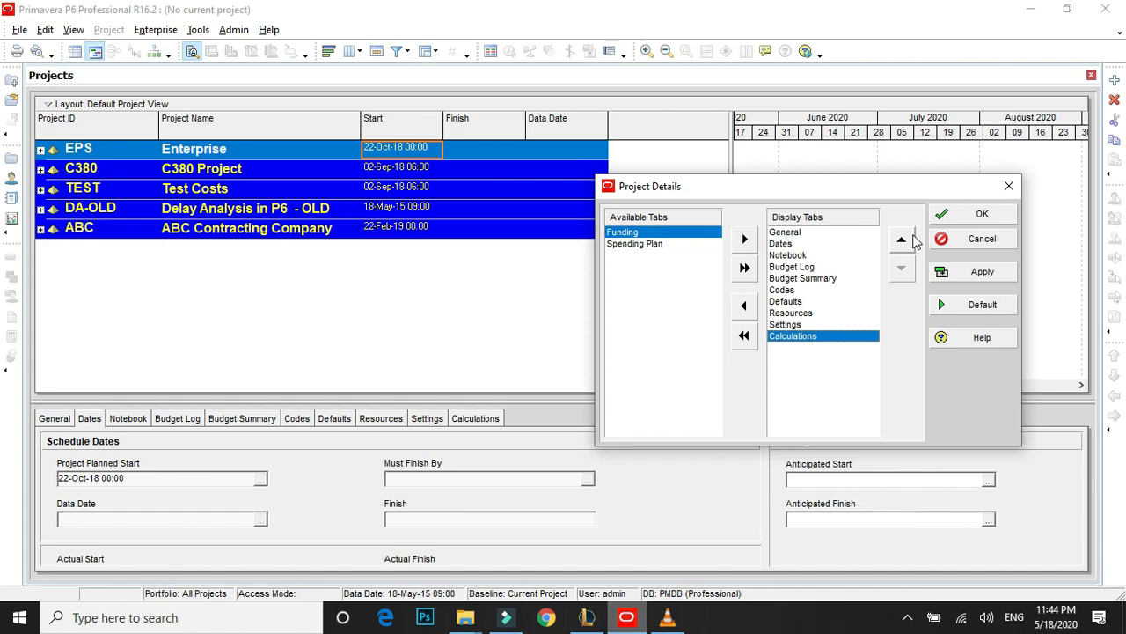
click(903, 239)
click(901, 268)
click(973, 214)
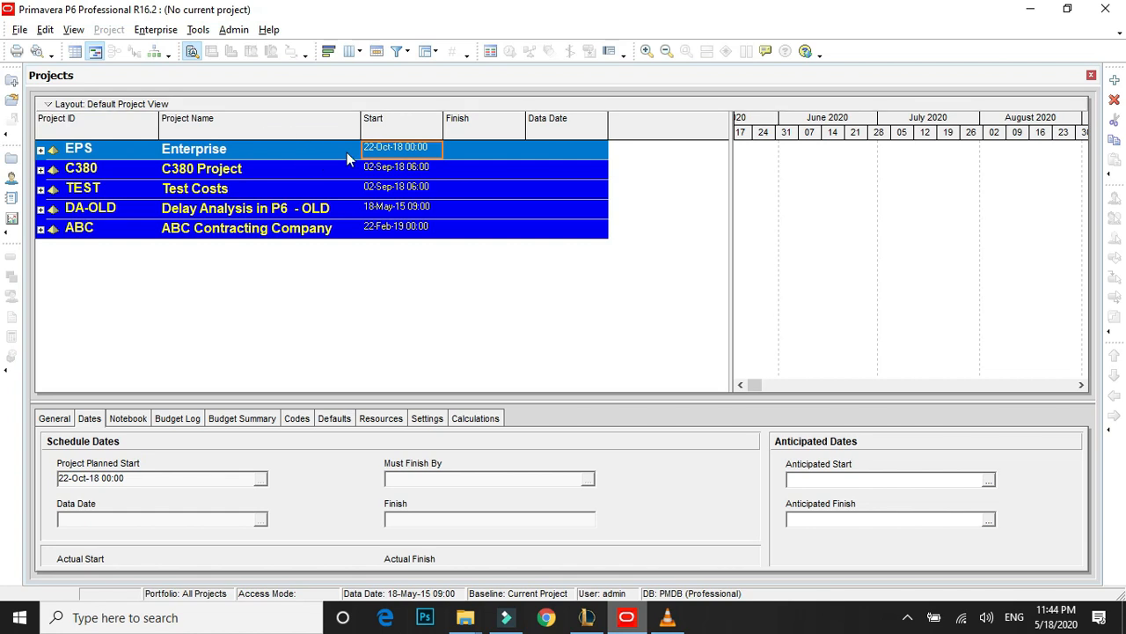
Open the Enterprise Project Structure and add a new EPS element under ABC Contracting Company.
click(156, 31)
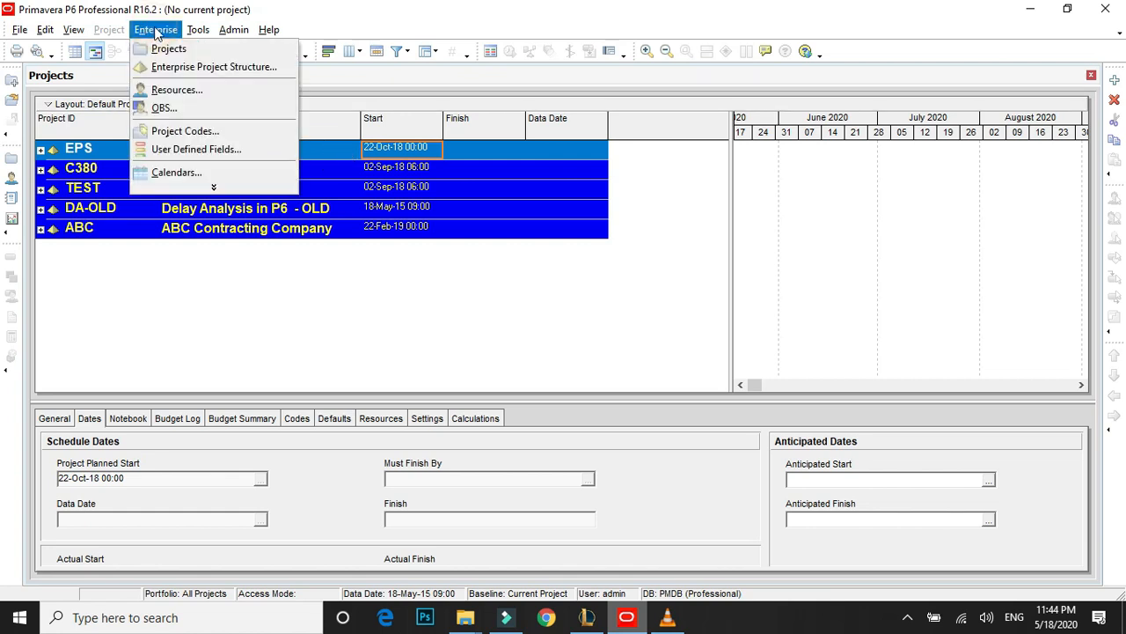
click(172, 68)
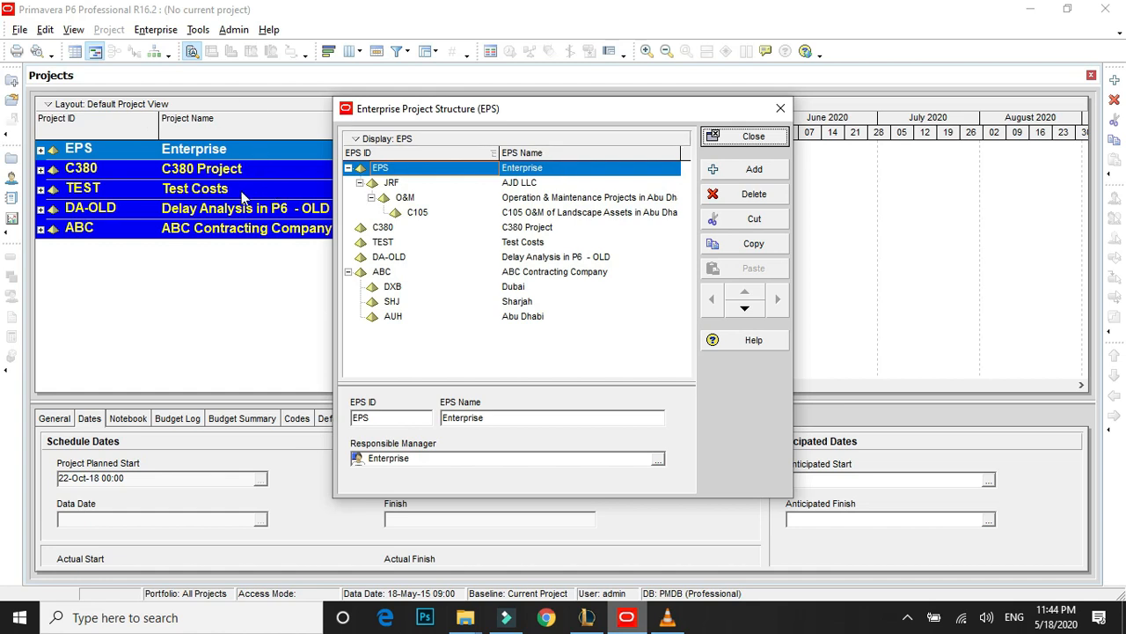
click(360, 183)
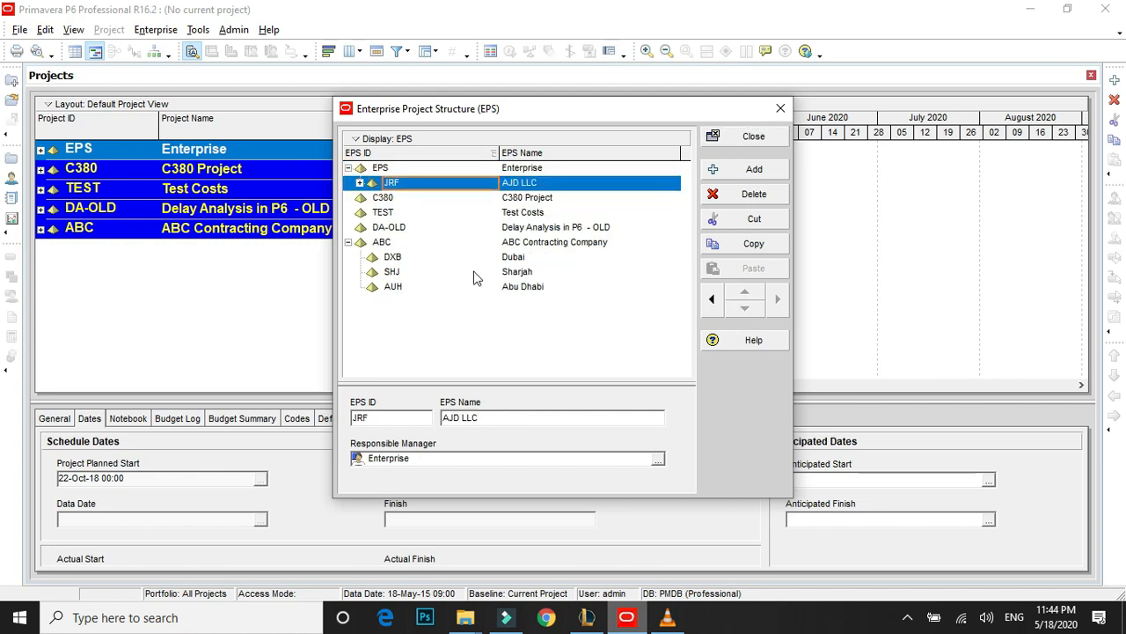
click(348, 242)
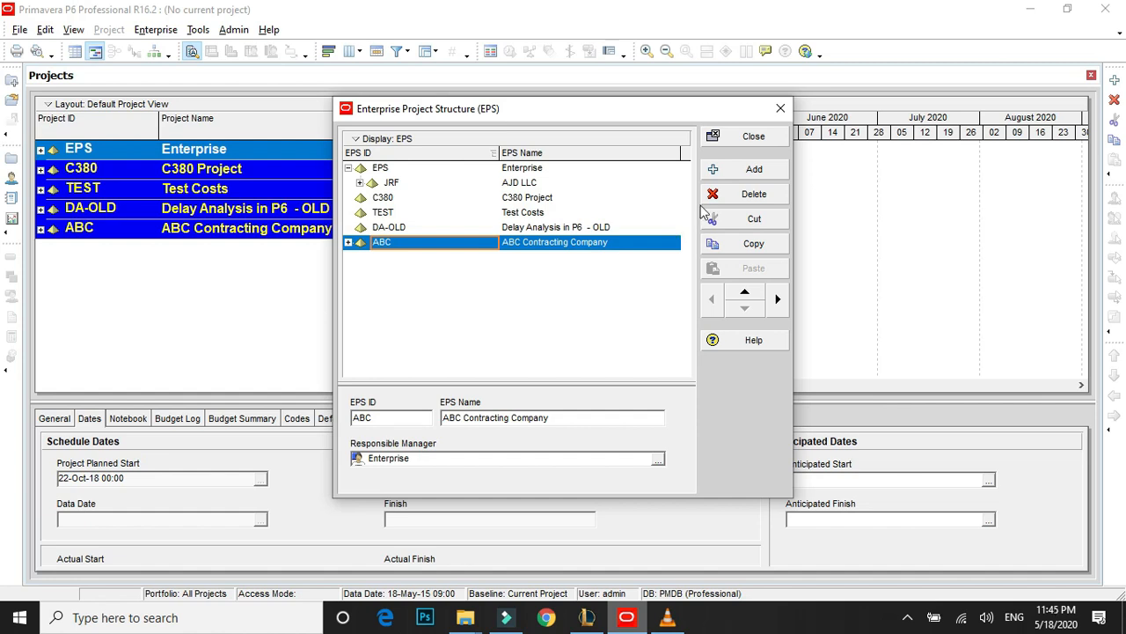
click(770, 170)
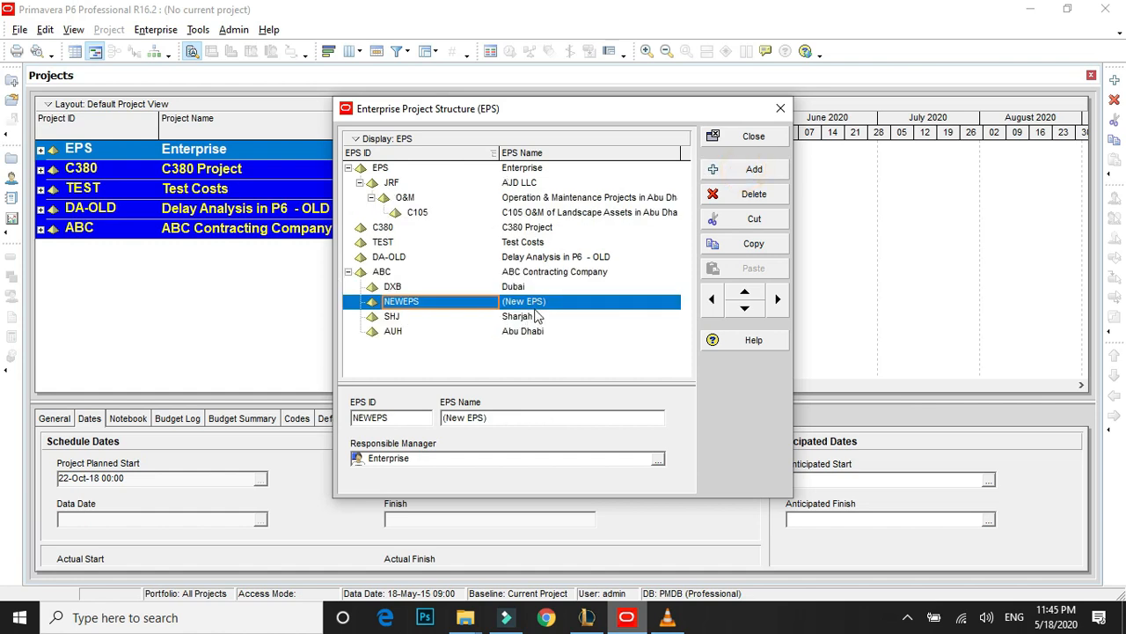
Name the new EPS element under ABC Contracting Company "Delay Analysis Tutorials".
click(436, 302)
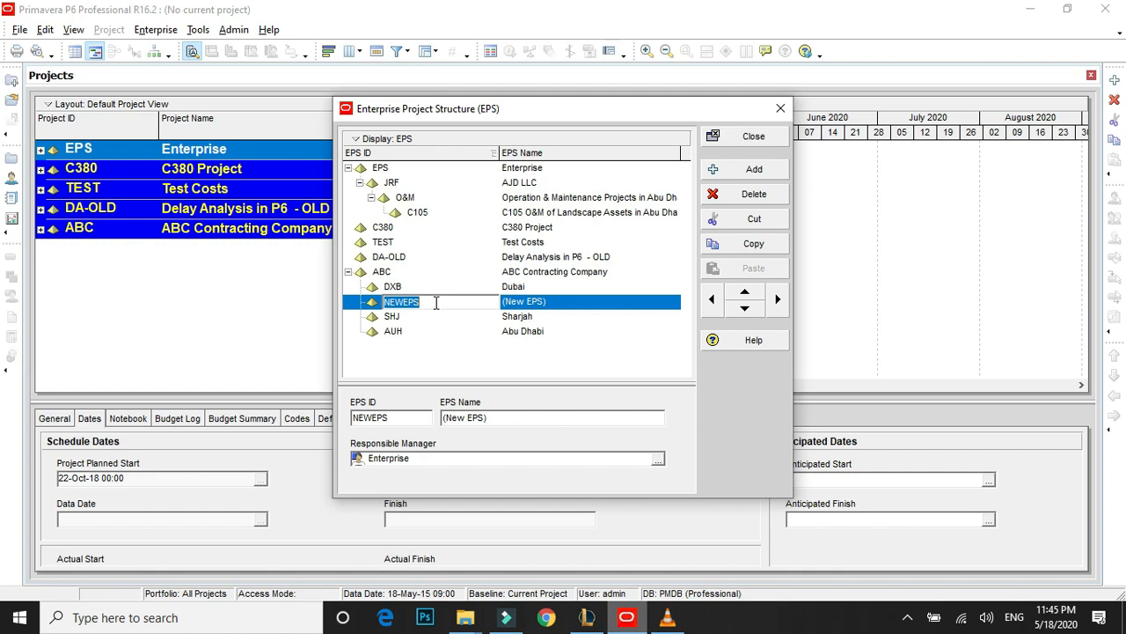
double_click(521, 302)
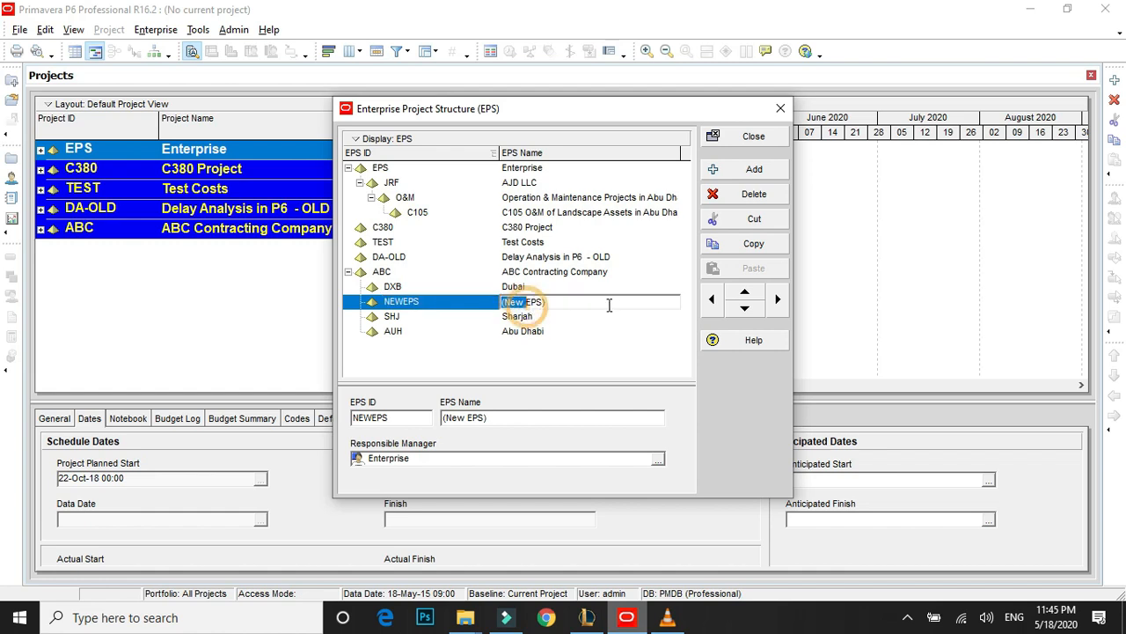
key(Delete)
key(Delete)
key(Delete)
key(Delete)
key(Delete)
key(Delete)
key(Delete)
key(Delete)
key(Delete)
key(Delete)
key(Delete)
key(Delete)
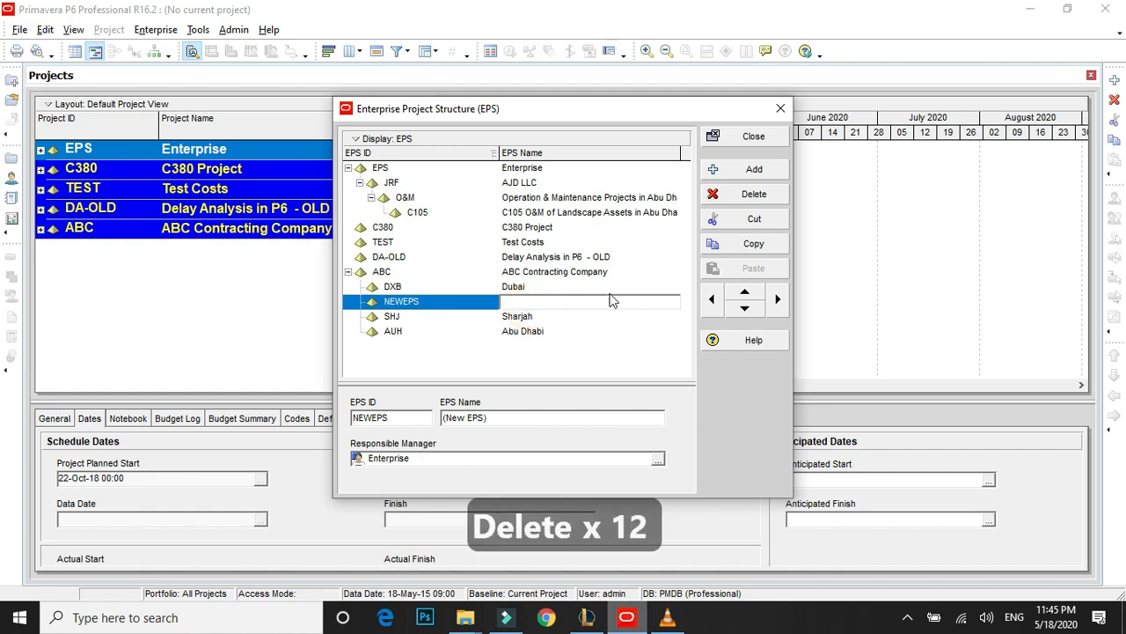
text(Delau)
key(BackSpace)
text(y Analysis)
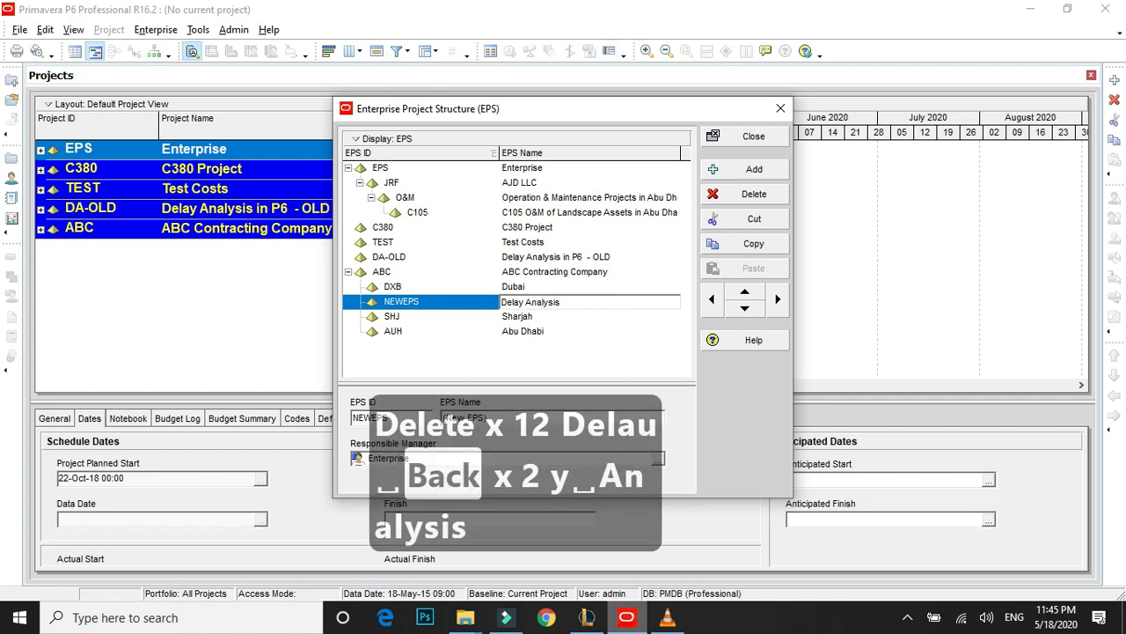
text( o)
key(Num_Lock)
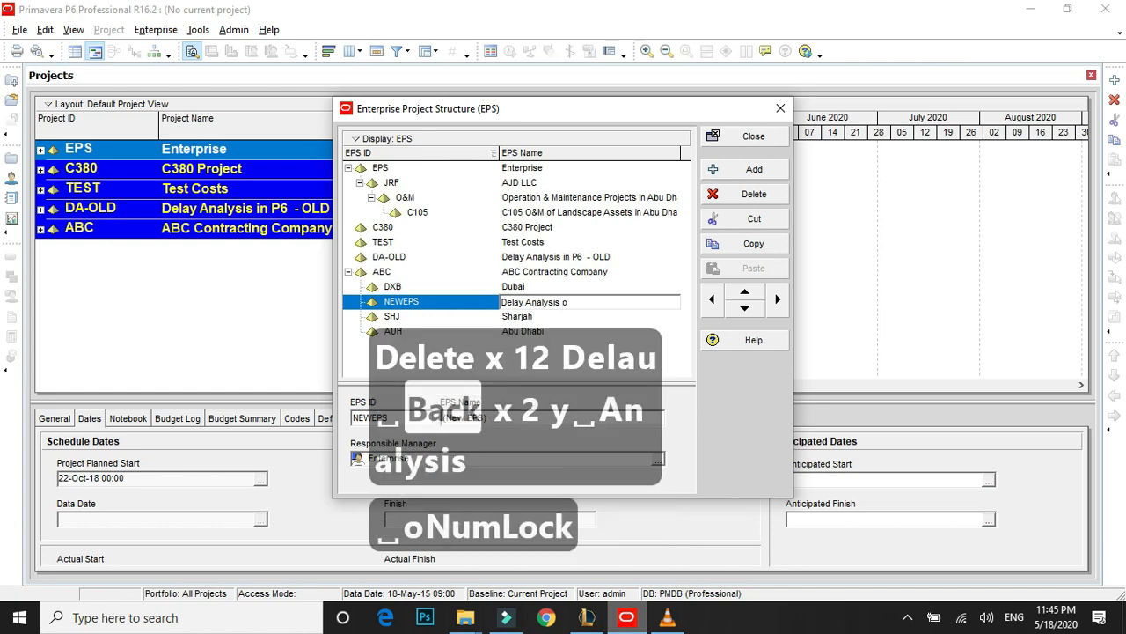
key(BackSpace)
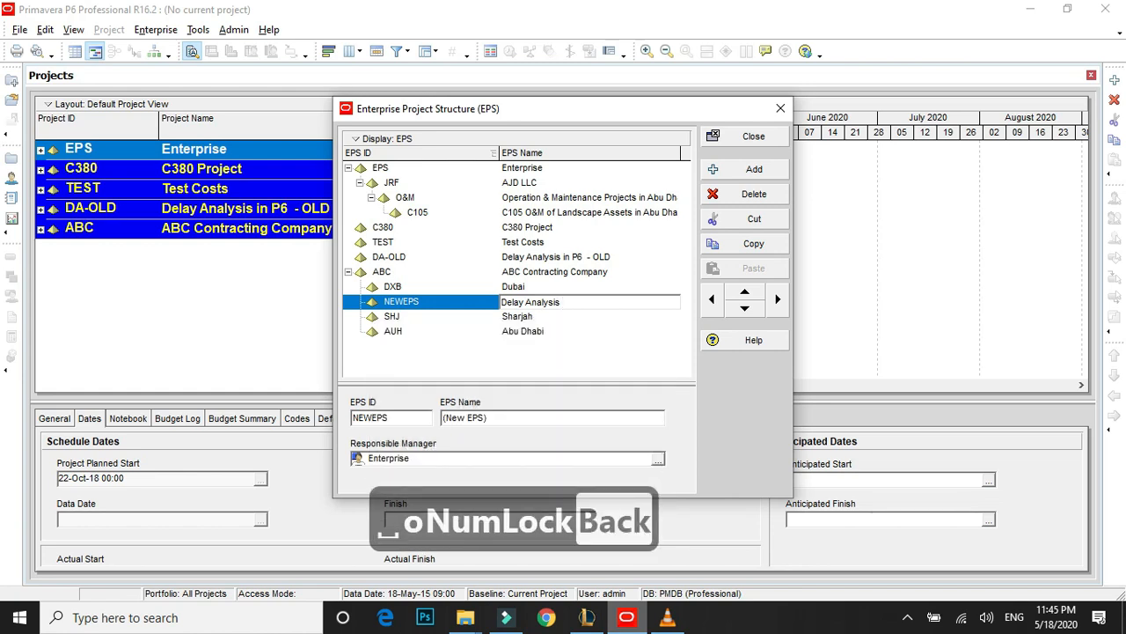
text(Tutorials)
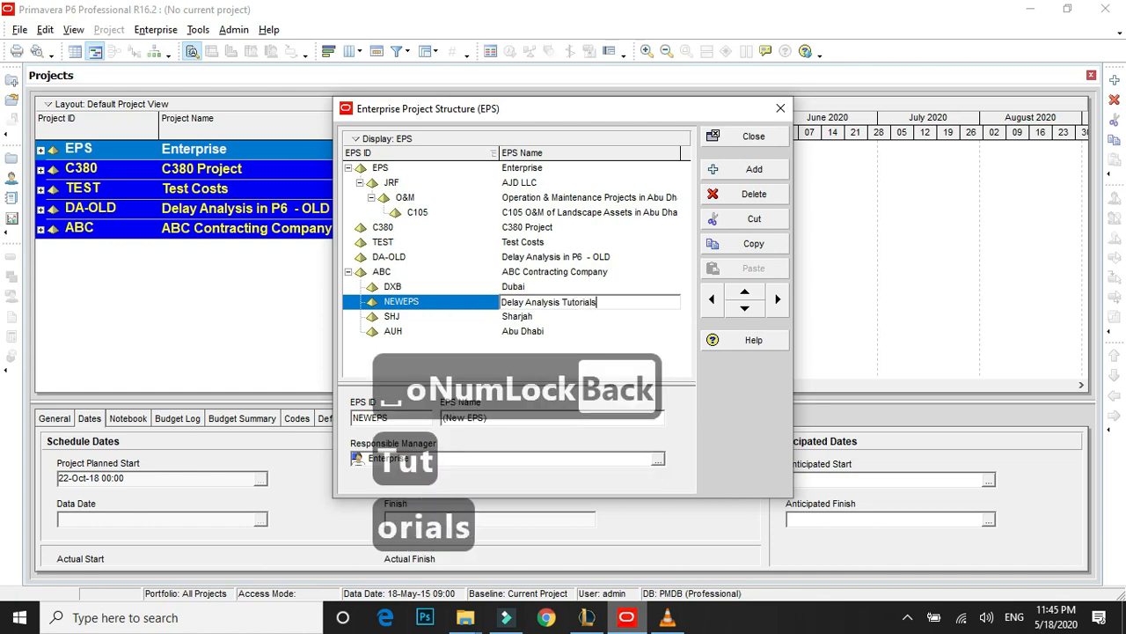
key(Return)
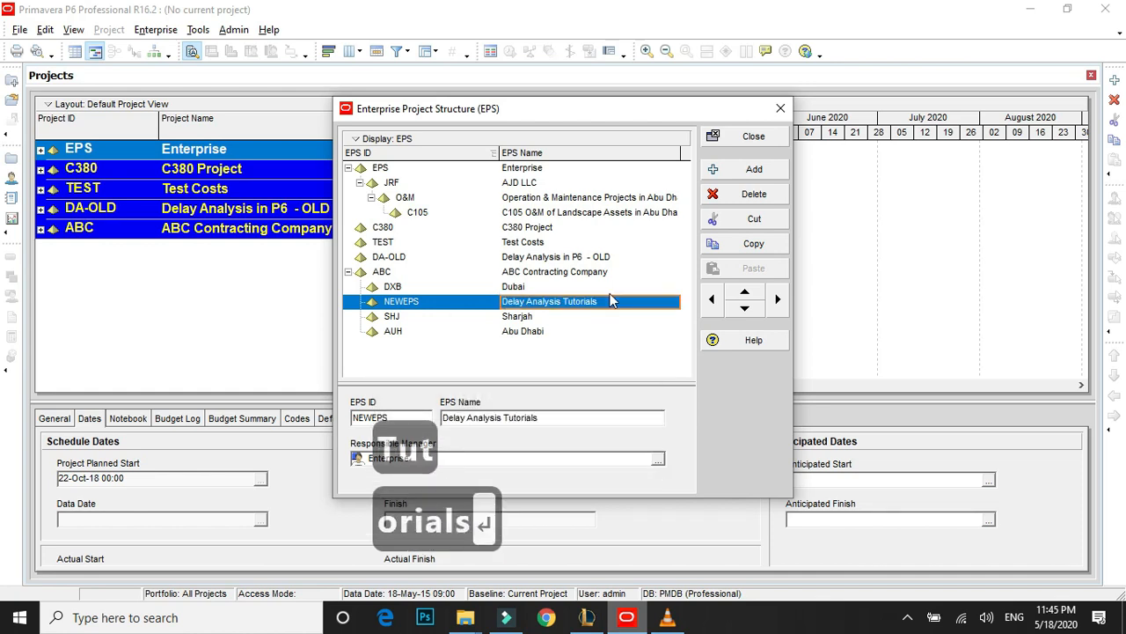
Set the EPS ID of the Delay Analysis Tutorials element to DA2020.
click(407, 303)
click(428, 303)
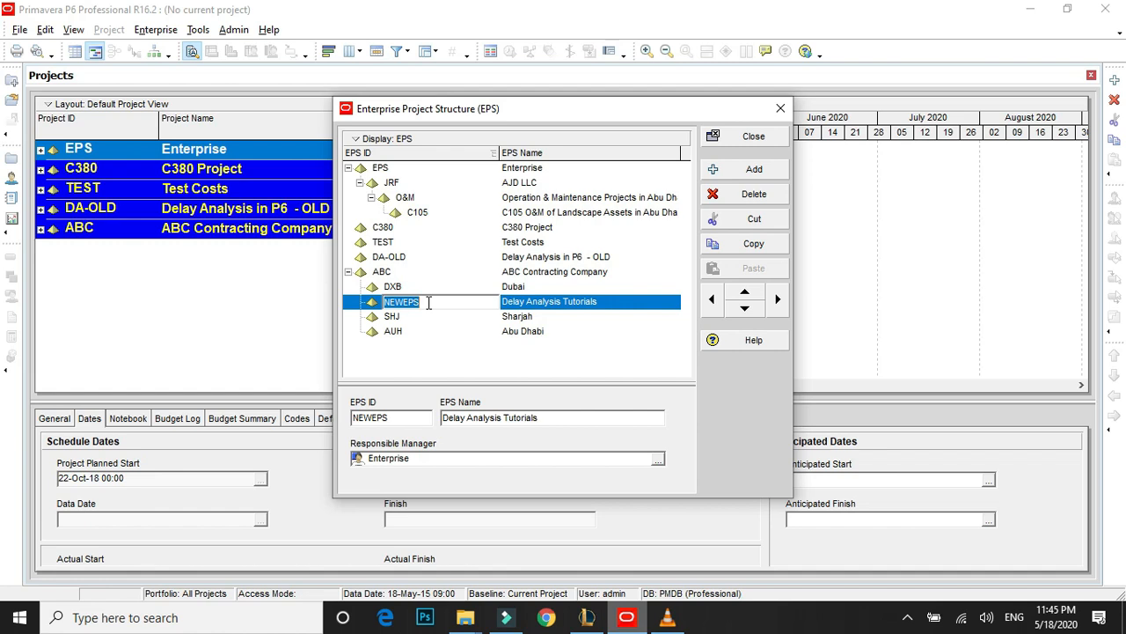
text(DN)
key(BackSpace)
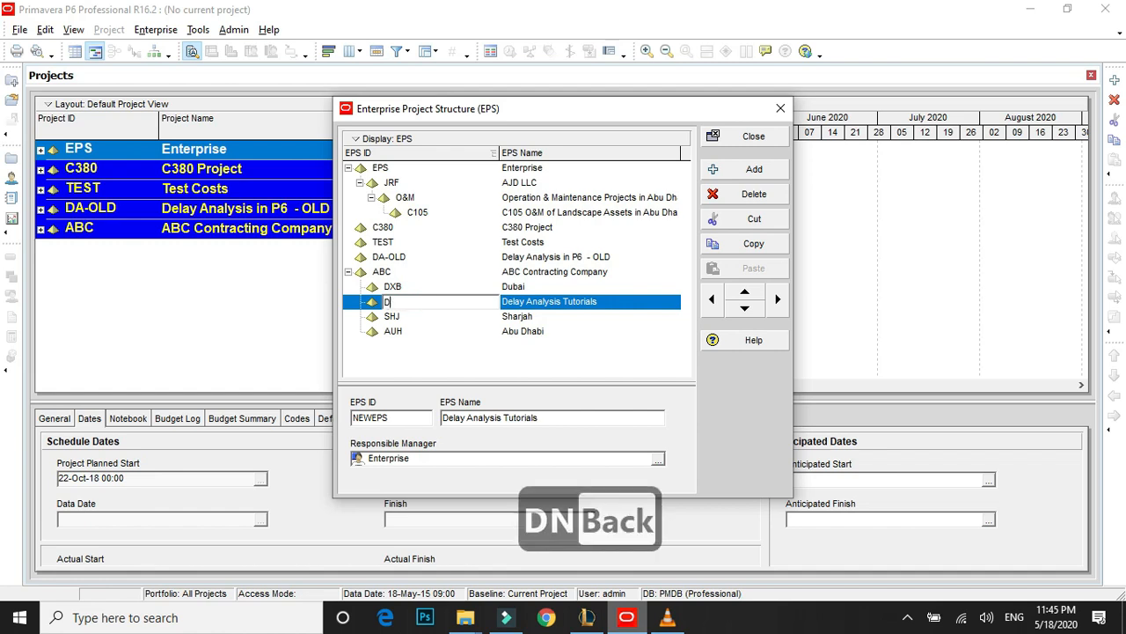
text(A=)
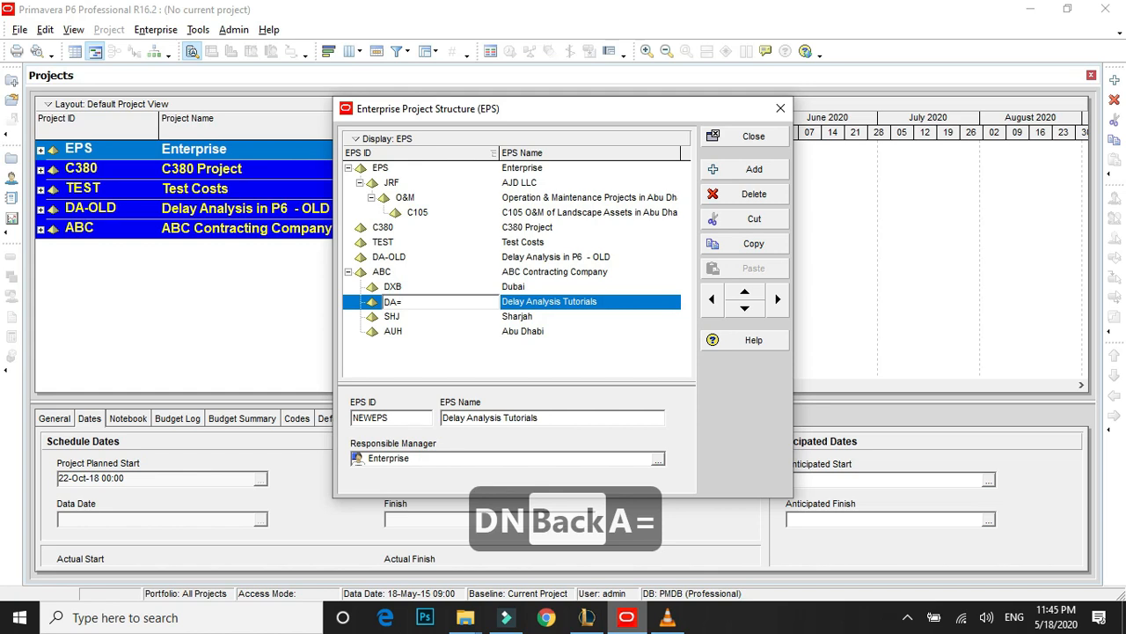
key(BackSpace)
text(2020)
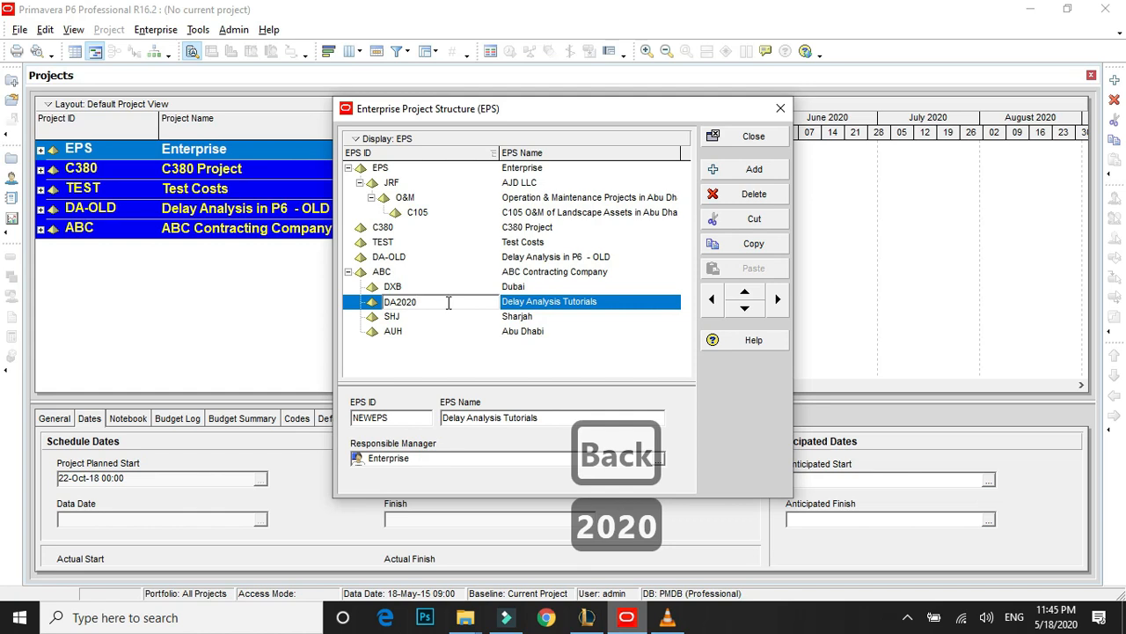
click(532, 318)
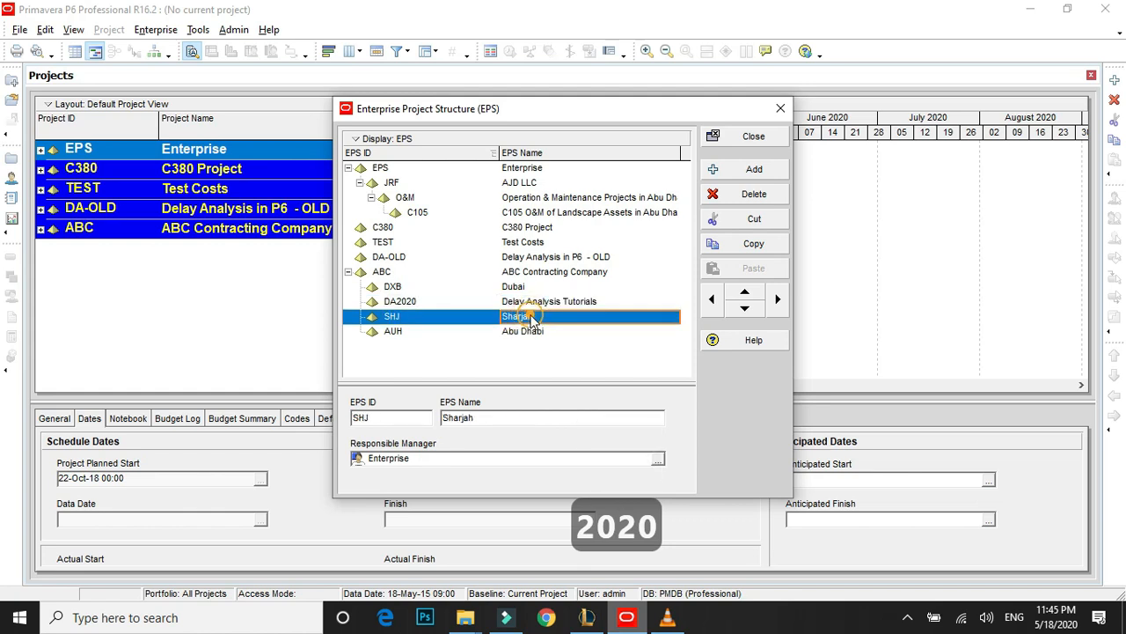
Move the Delay Analysis Tutorials element out of ABC Contracting Company to the top EPS level and close the Enterprise Project Structure.
click(530, 301)
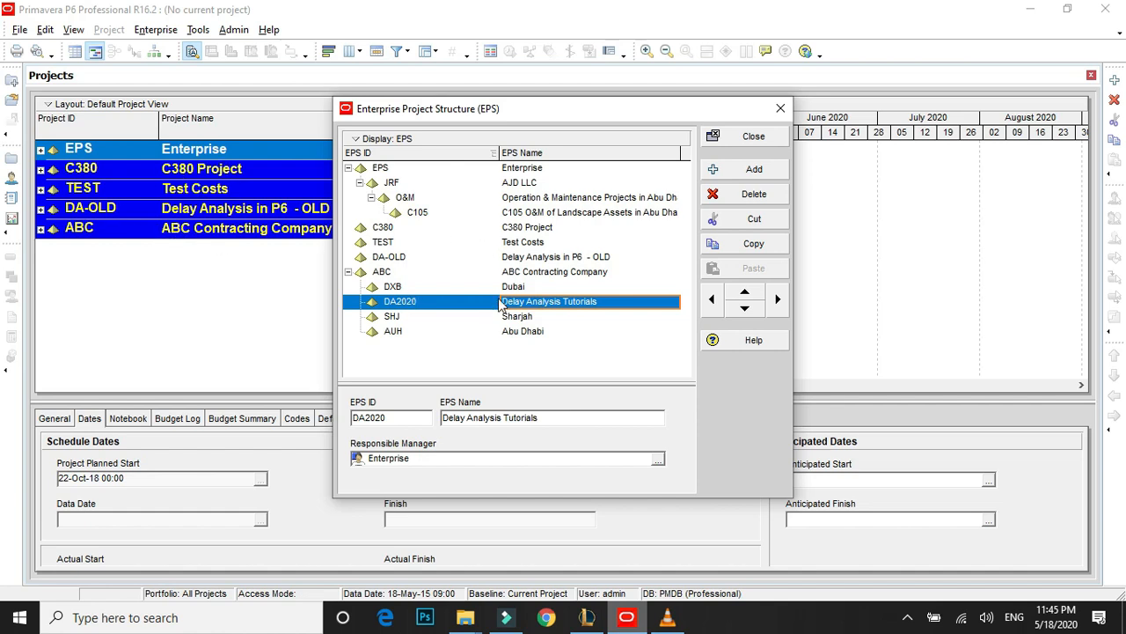
click(543, 275)
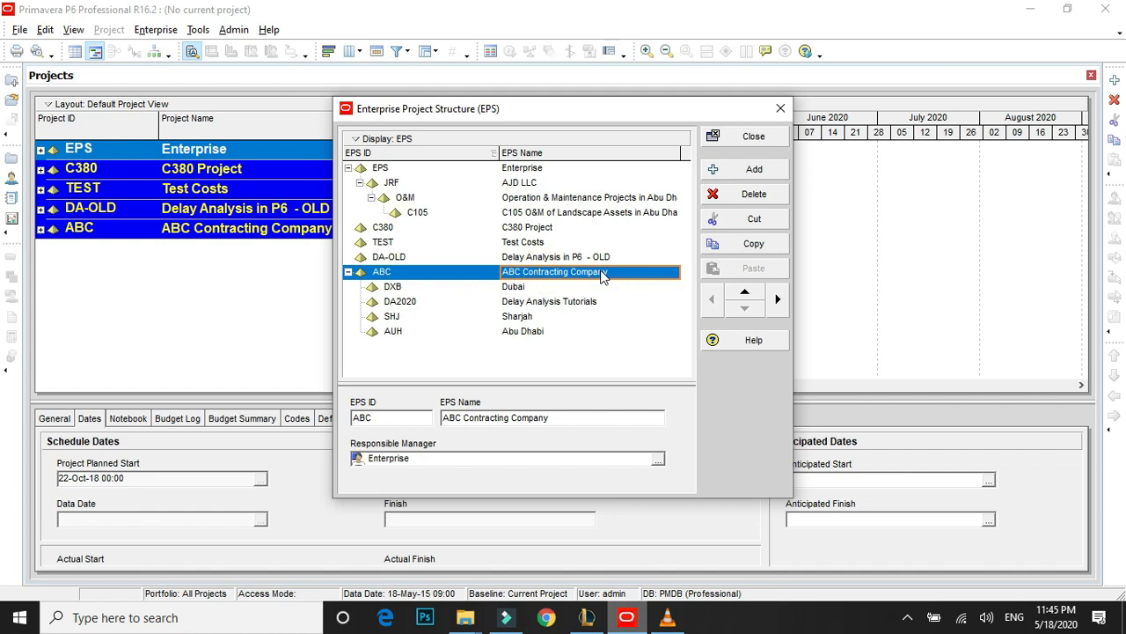
click(549, 303)
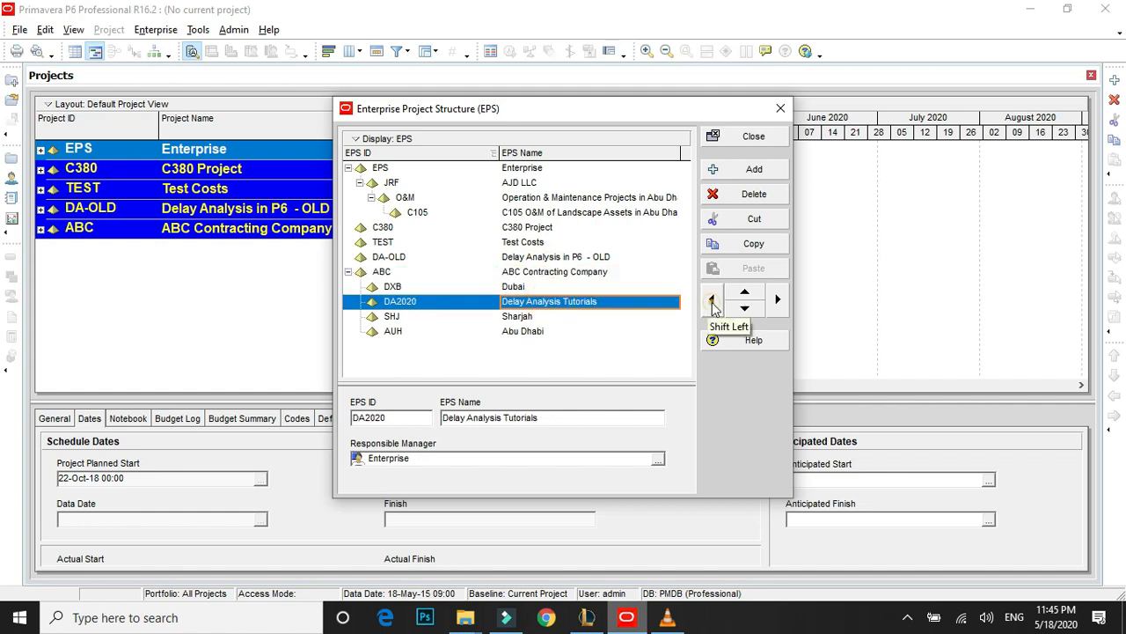
click(713, 302)
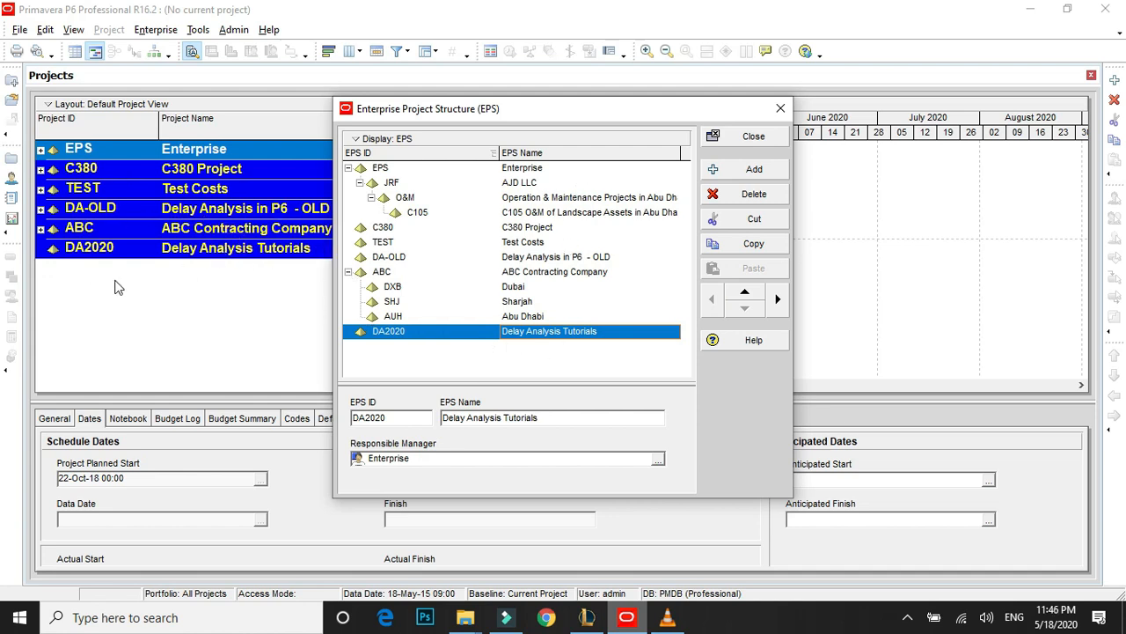
click(754, 143)
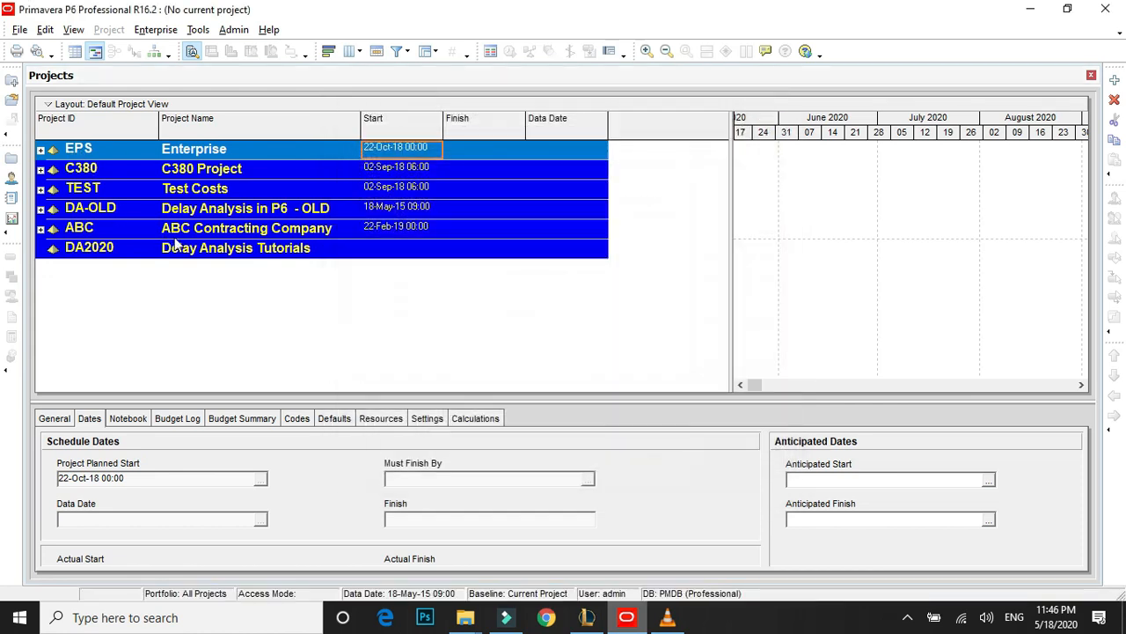
Start a new project under the Delay Analysis Tutorials EPS element and accept that EPS in the wizard.
click(219, 254)
click(198, 234)
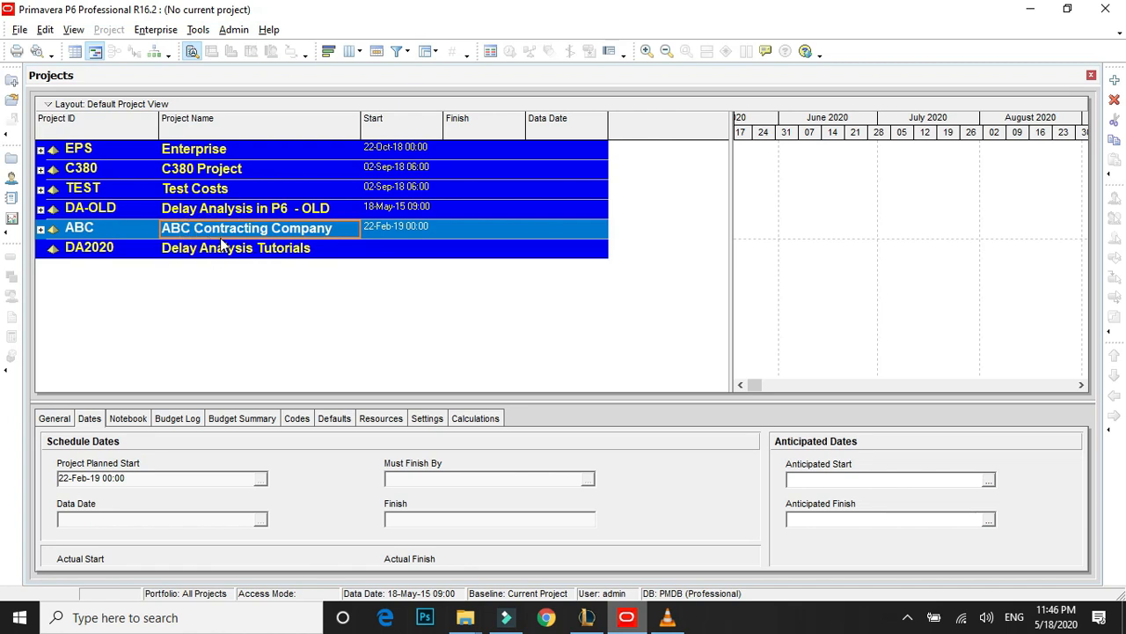
click(222, 252)
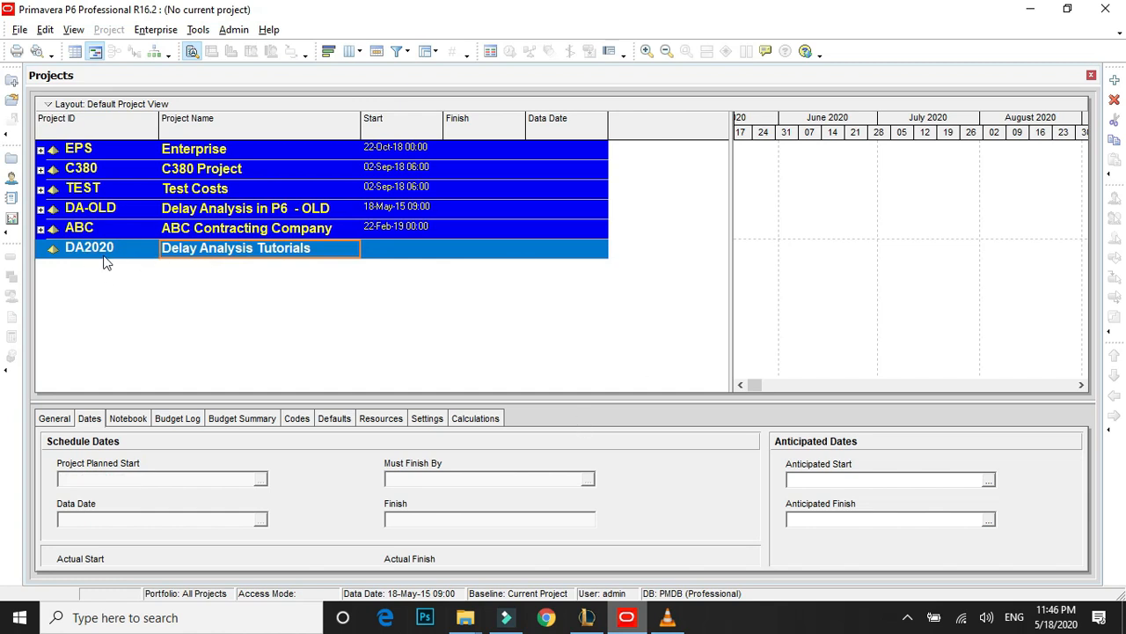
right_click(256, 252)
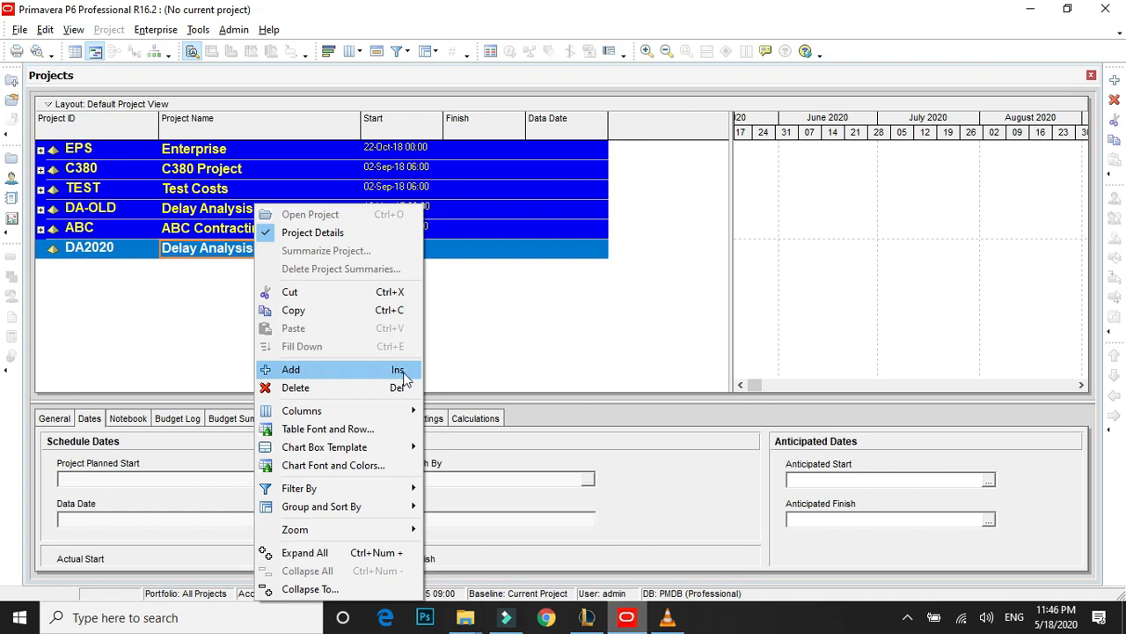
click(1116, 81)
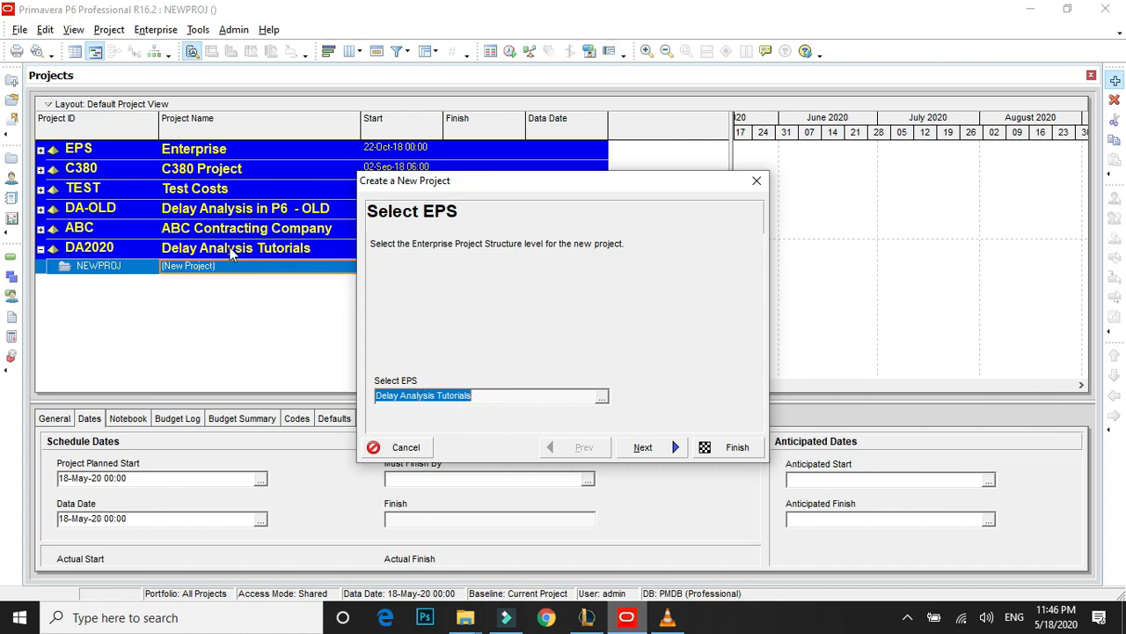
click(667, 450)
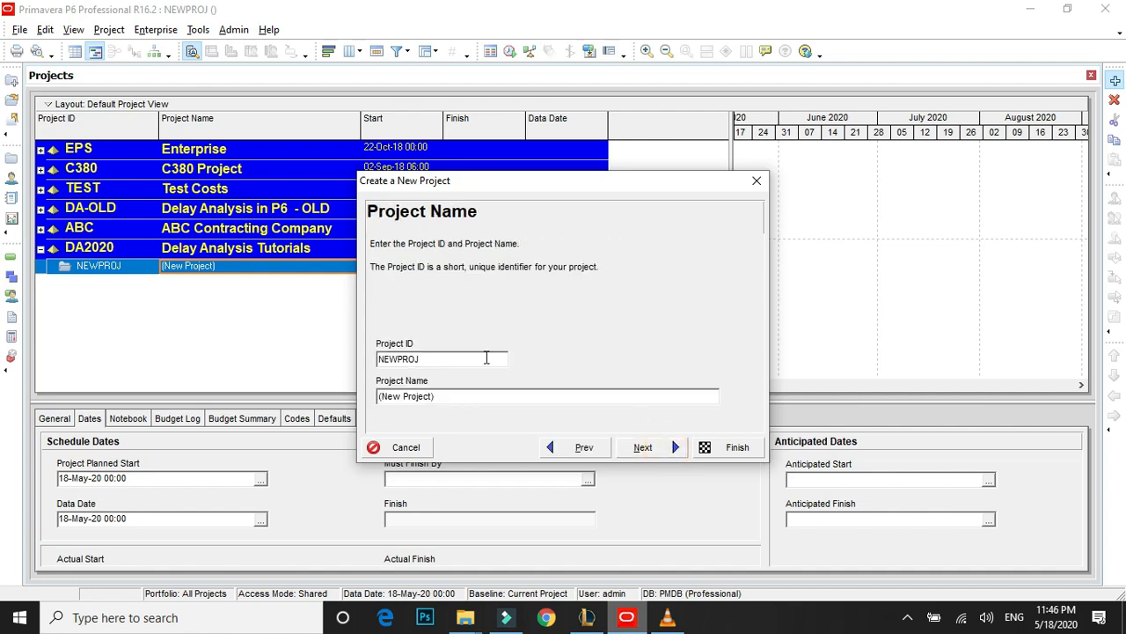
Set the new project's ID to DA-L1.
double_click(426, 359)
text(DA)
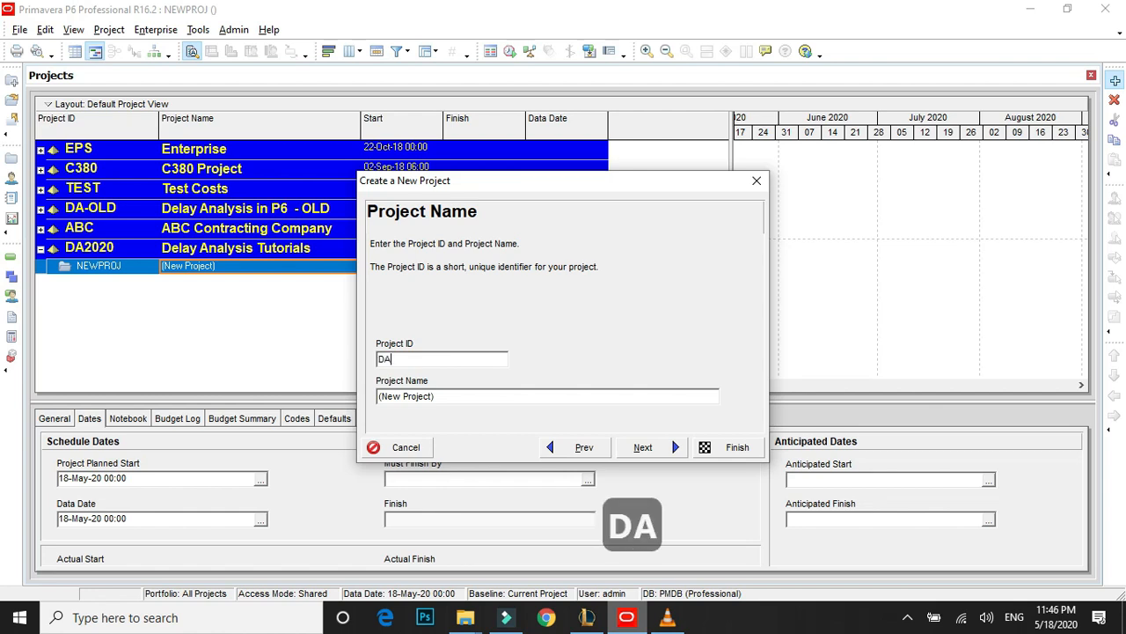
text(-L1)
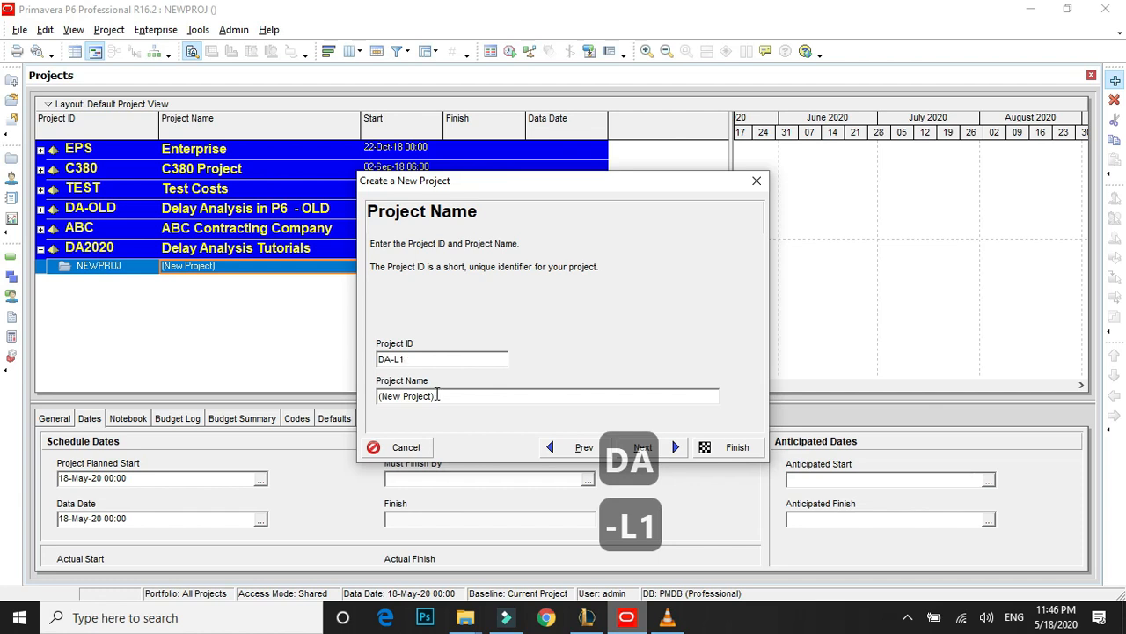
Name the new project "Lesson 1 - Setting up & Understanding Calendars" and continue to the start and end dates.
key(Tab)
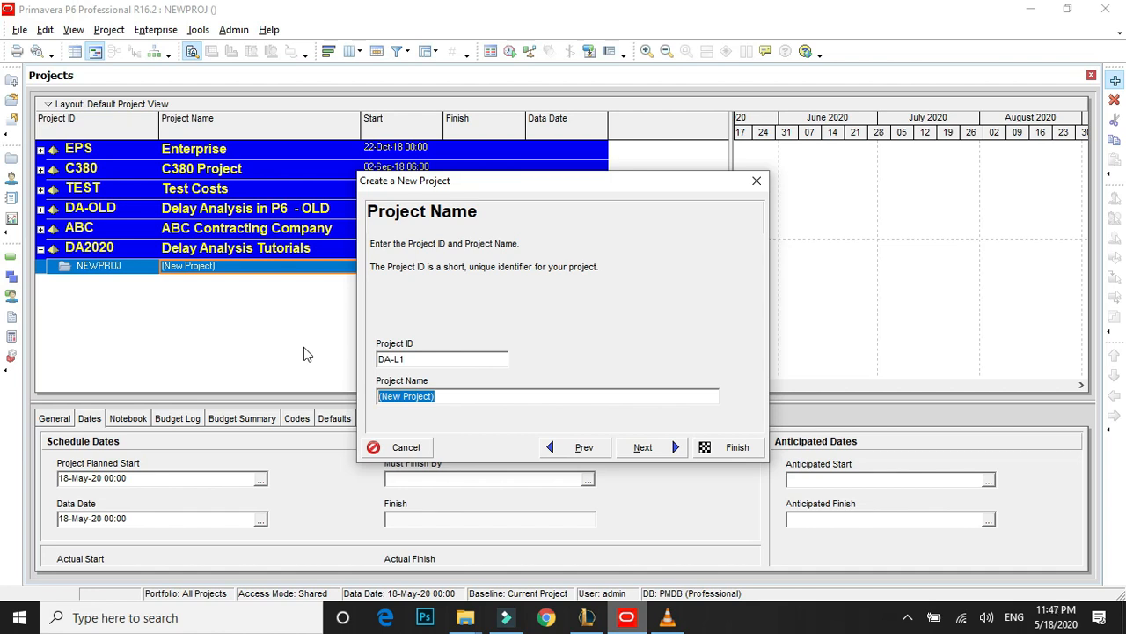
text(Lessp)
key(BackSpace)
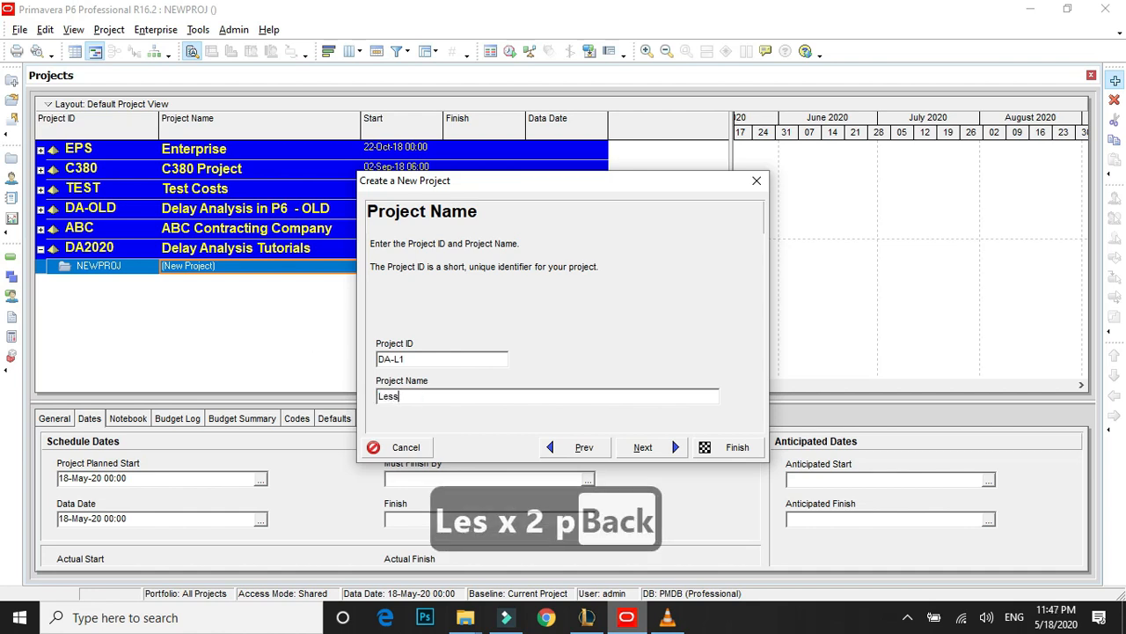
text(on 1 - )
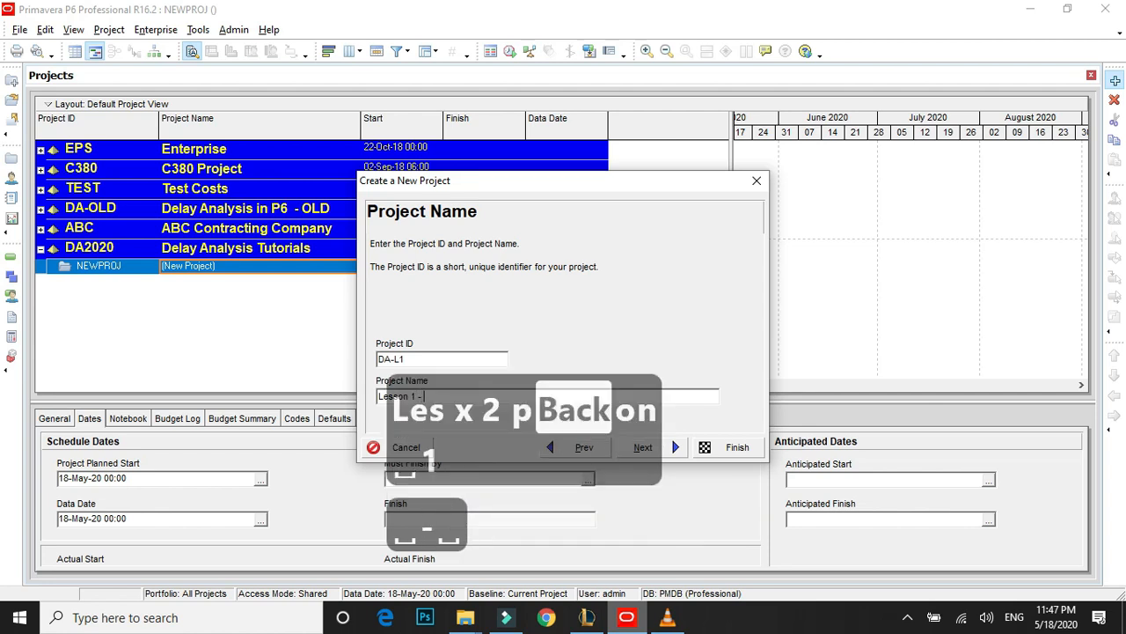
text(Setting u)
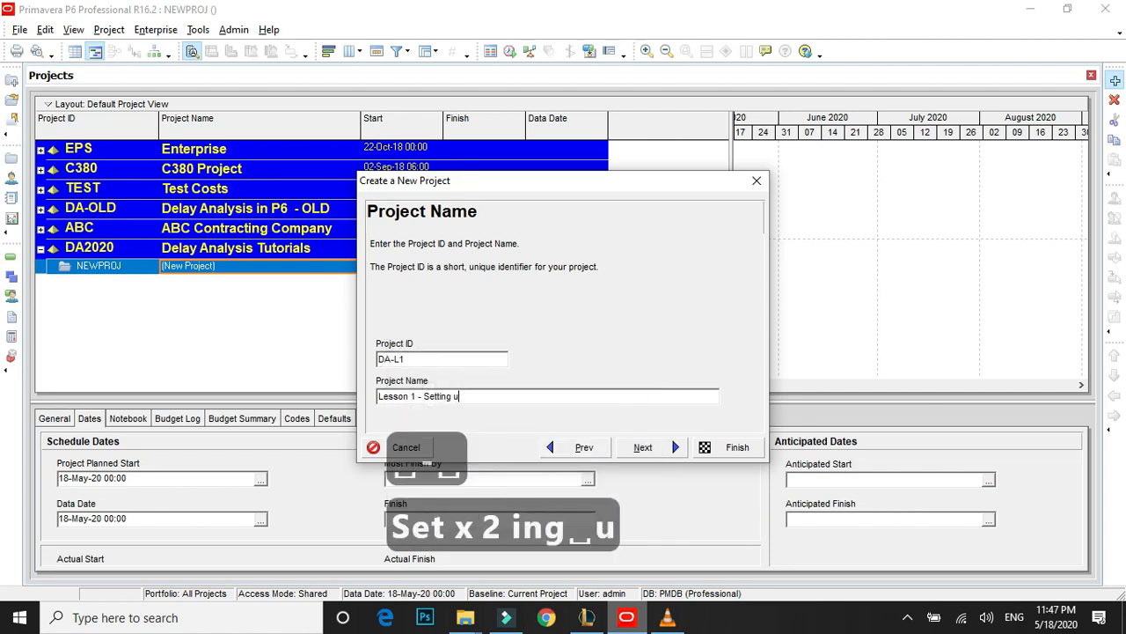
text(p Calen)
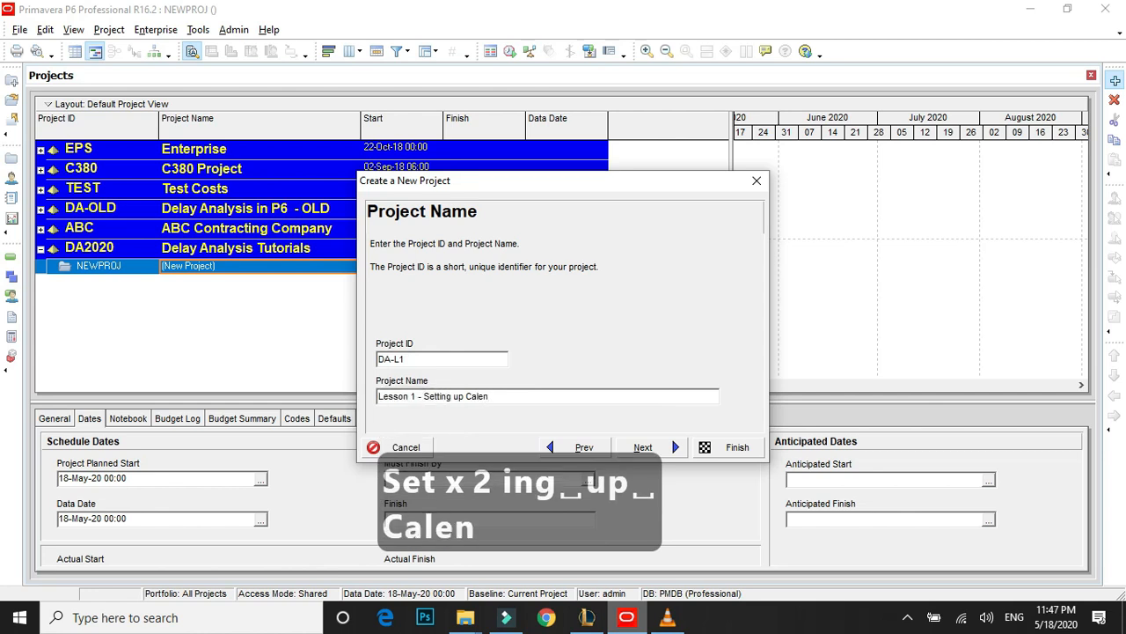
key(BackSpace)
key(BackSpace)
key(BackSpace)
key(BackSpace)
key(BackSpace)
text(& Undersranding)
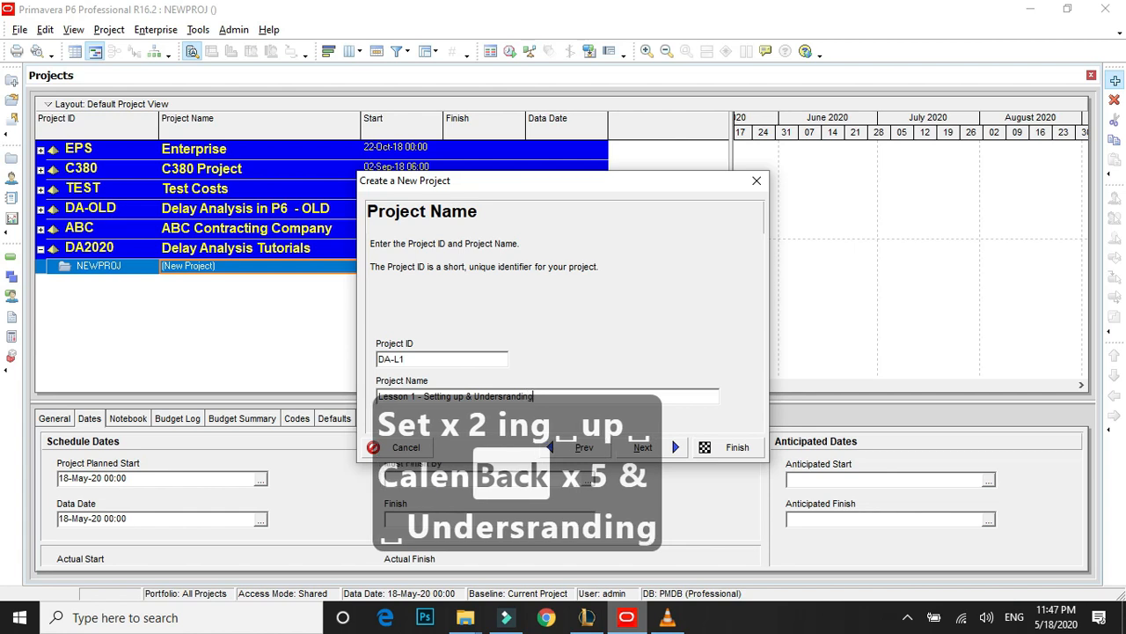
key(BackSpace)
key(BackSpace)
key(BackSpace)
key(BackSpace)
key(BackSpace)
key(BackSpace)
key(BackSpace)
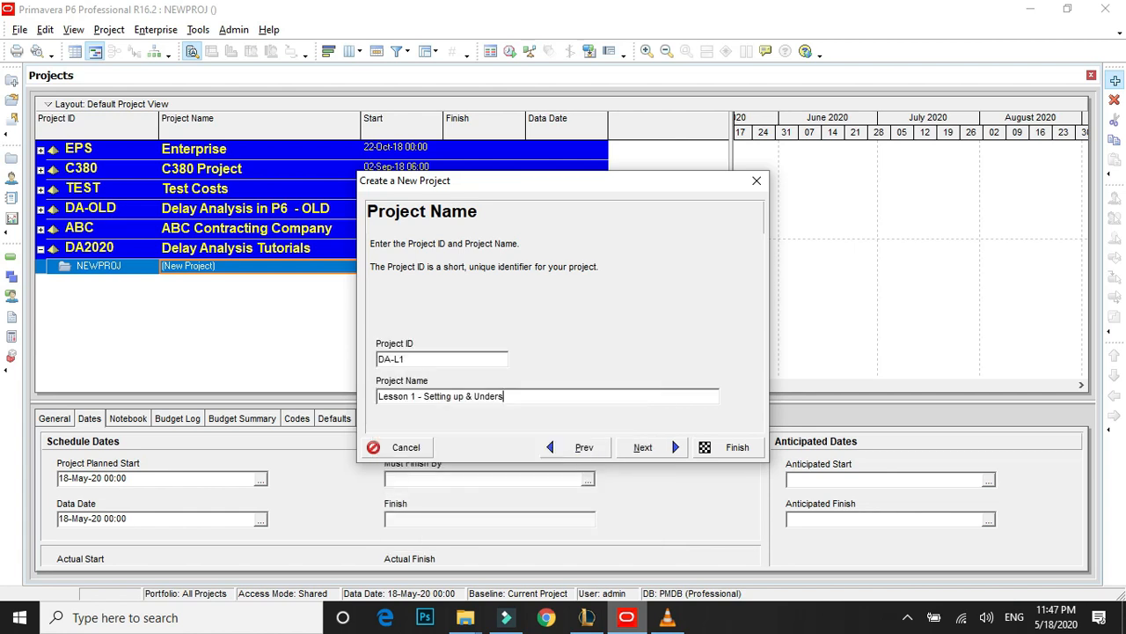
text(tanfi)
key(BackSpace)
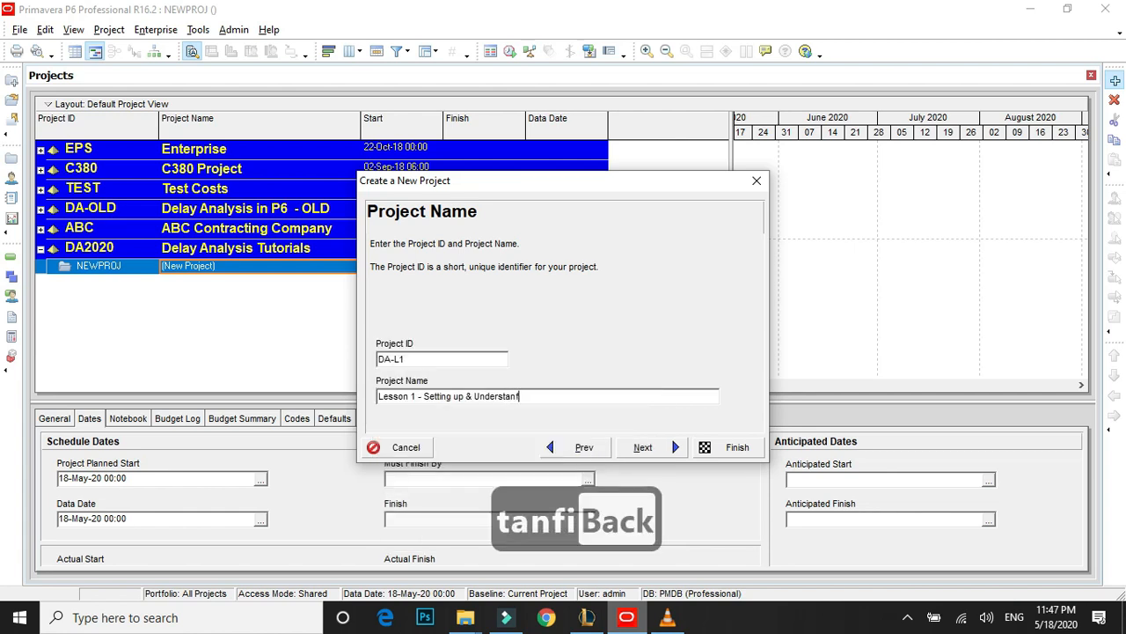
key(BackSpace)
text(ding)
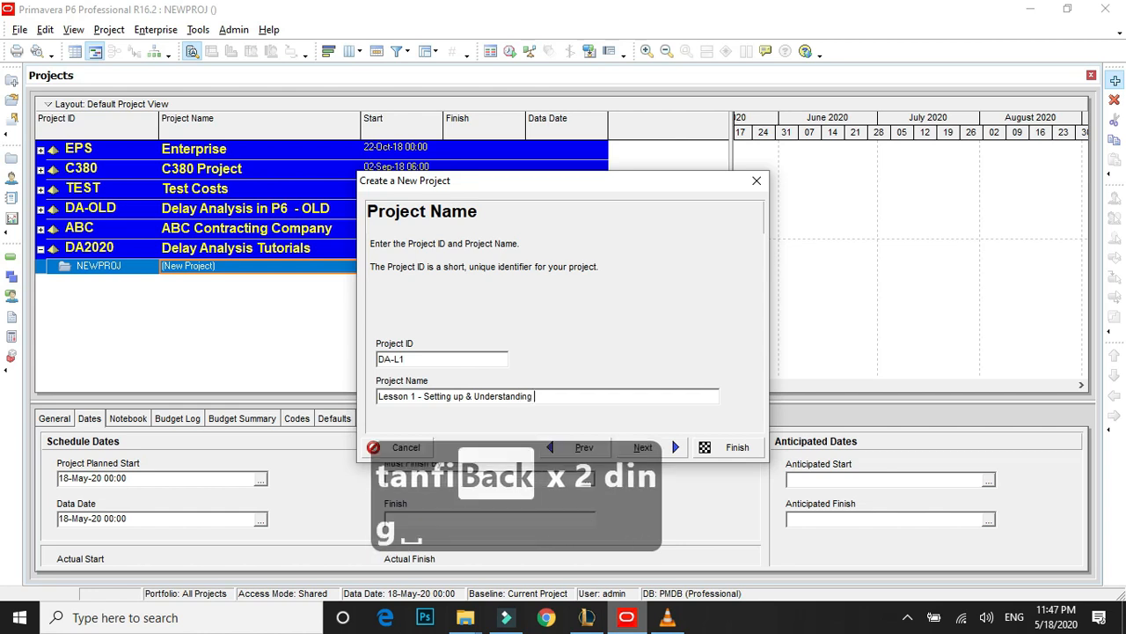
text( Calendars)
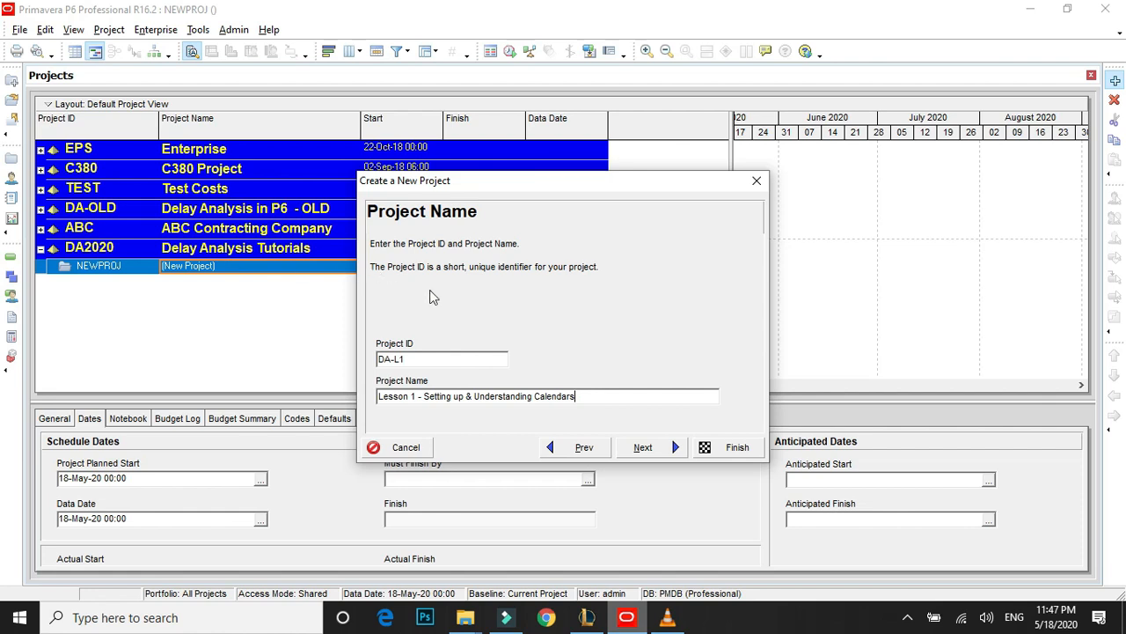
click(644, 447)
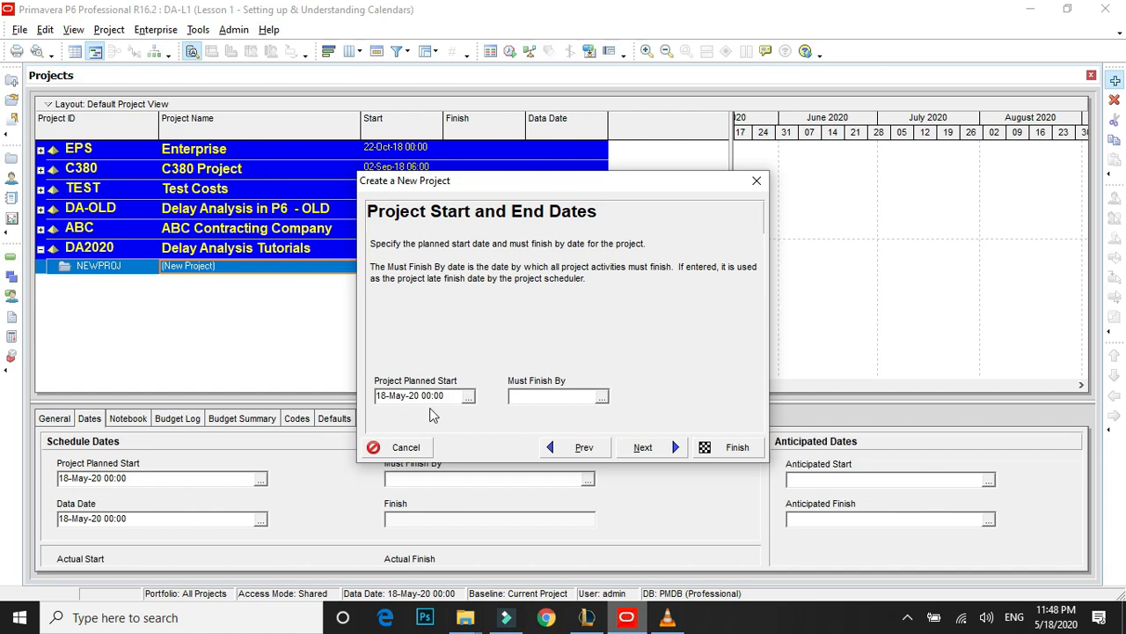
Set the project planned start to 18-May-20 at 09:00.
click(468, 397)
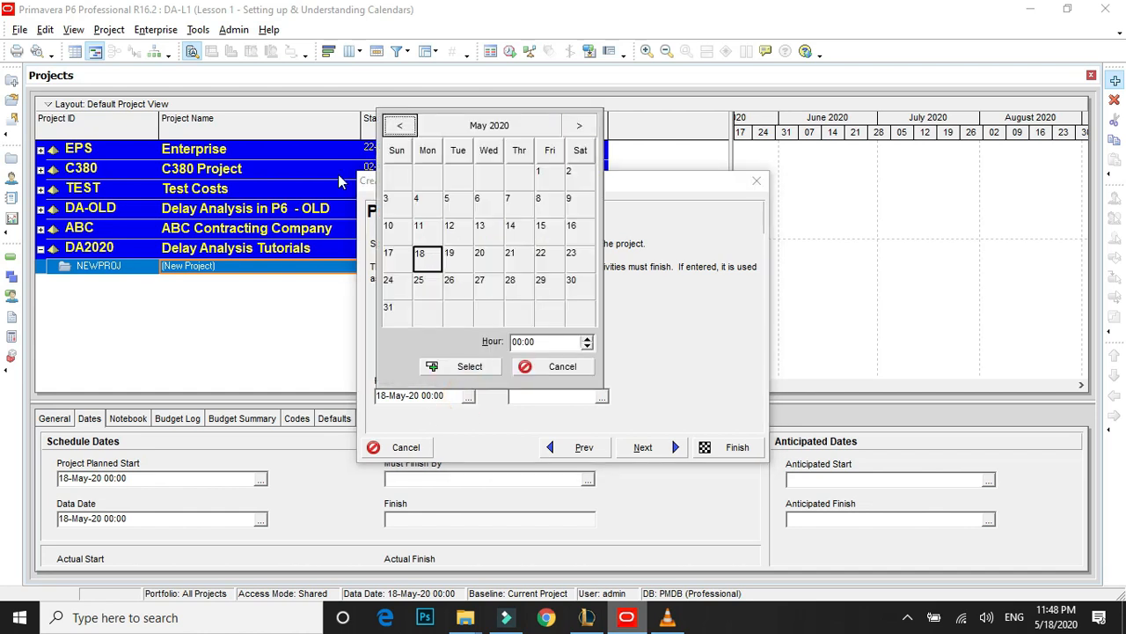
click(522, 342)
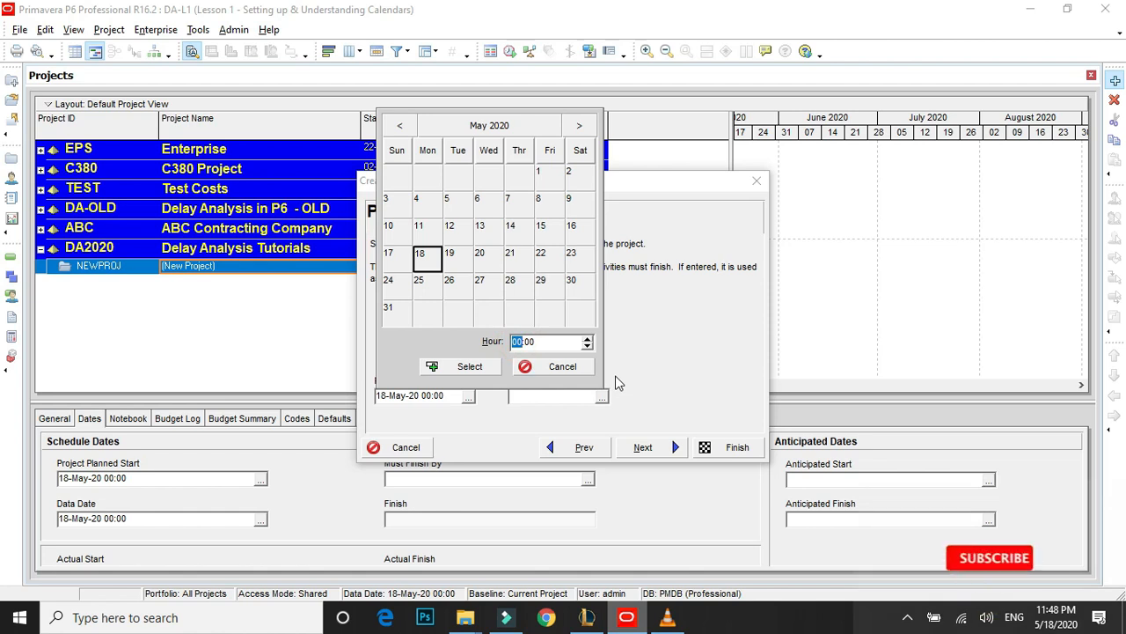
text(9)
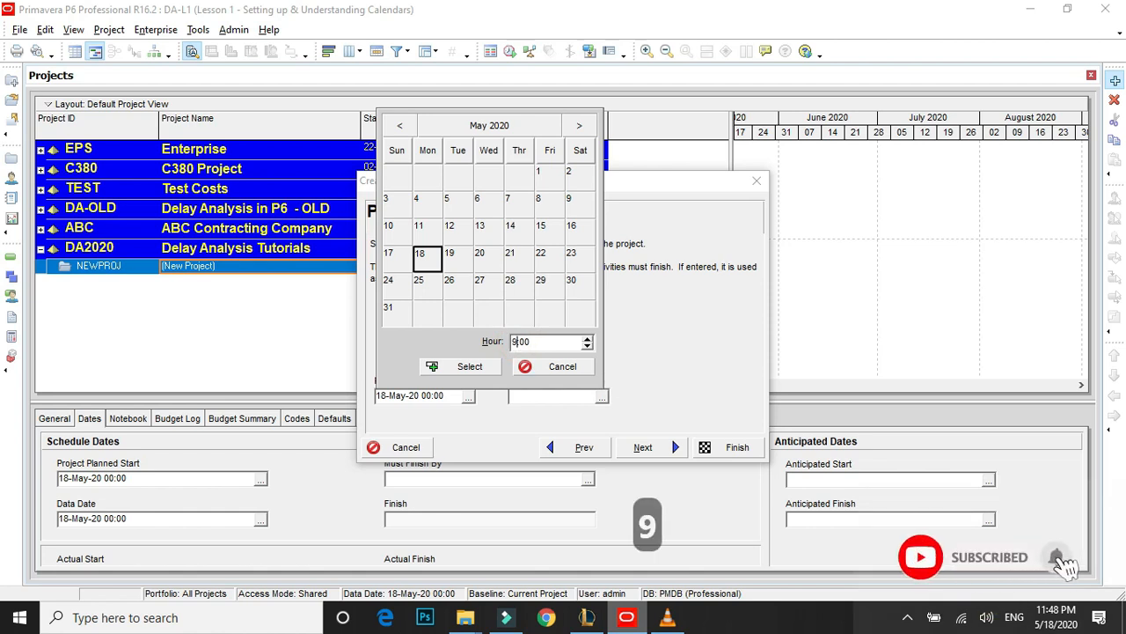
click(470, 366)
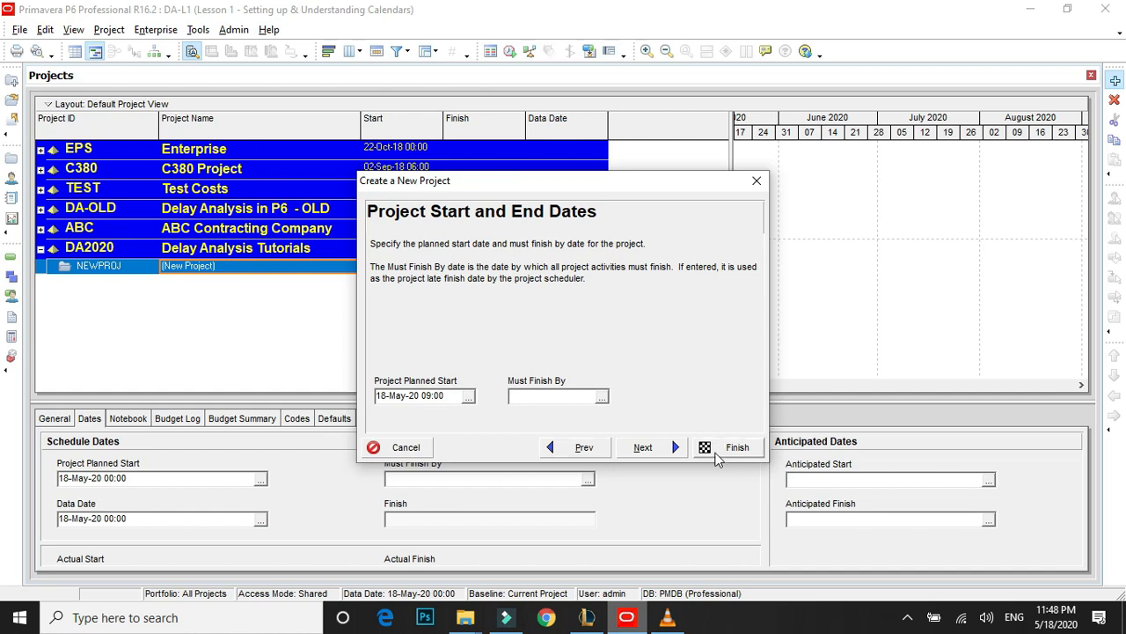
Keep Price / Unit as the assignment rate type, finish creating the project, and select it under Delay Analysis Tutorials.
click(651, 449)
click(651, 448)
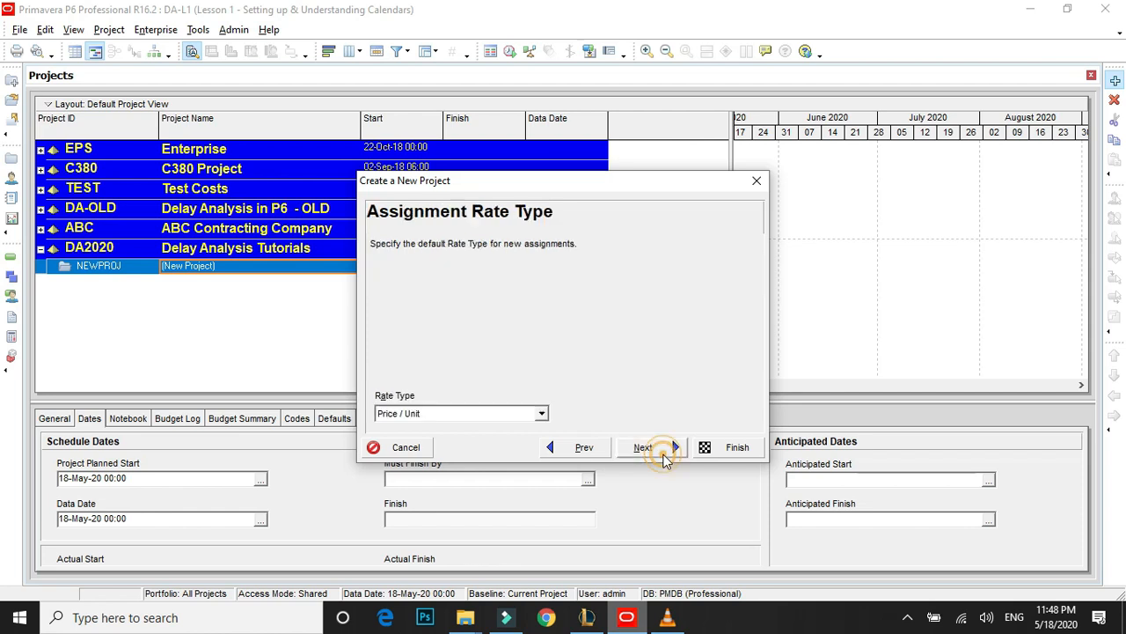
click(667, 448)
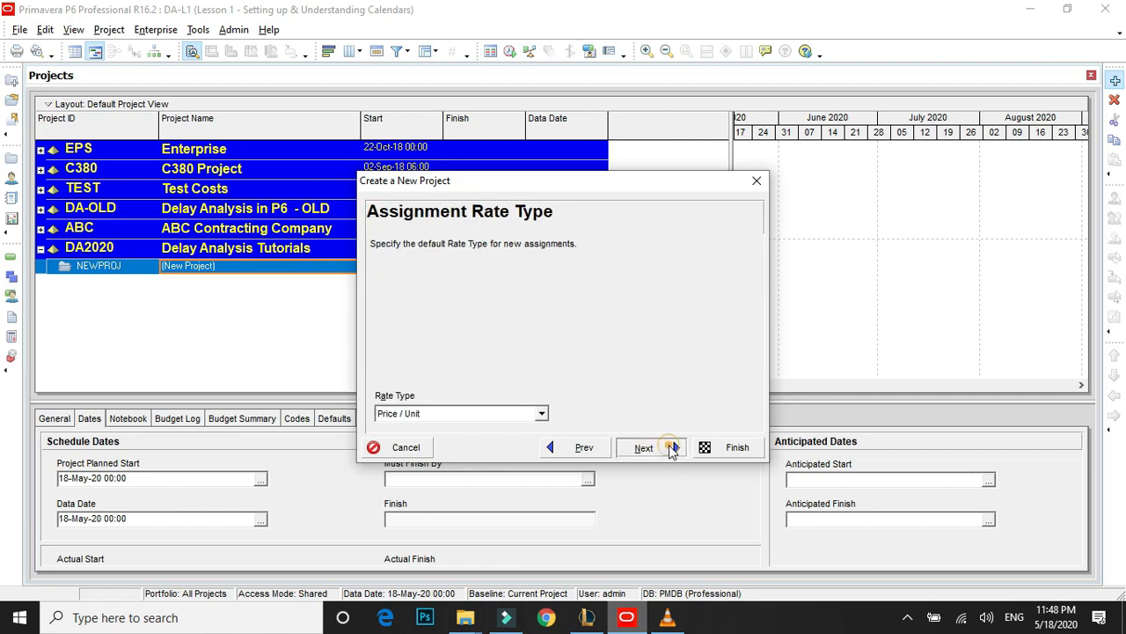
click(743, 454)
click(211, 249)
click(192, 266)
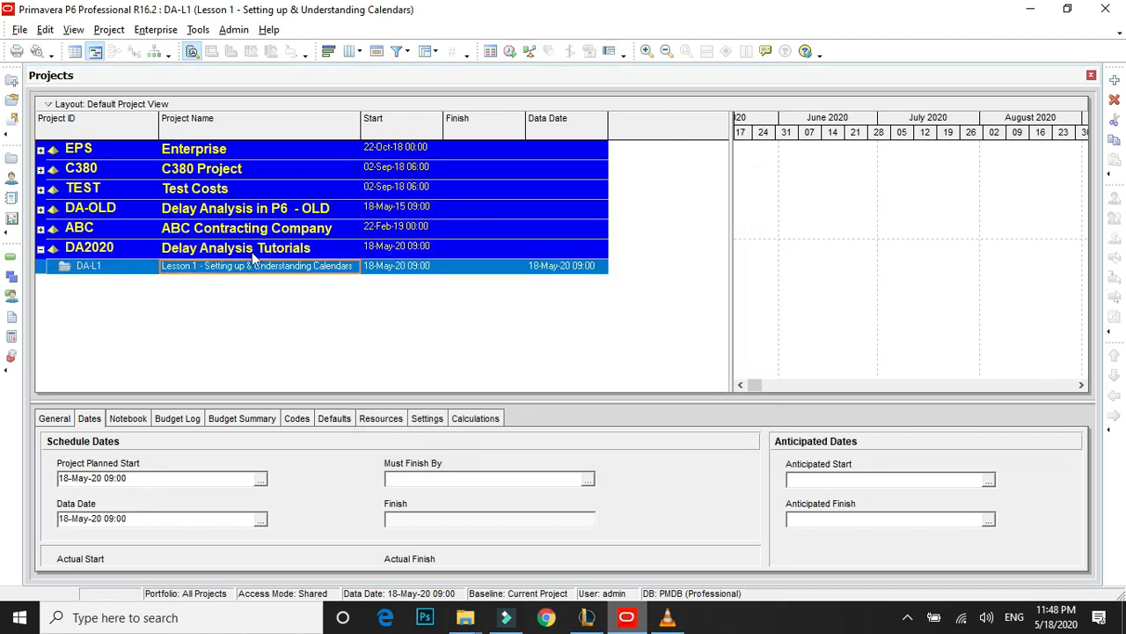
In Admin Preferences, set the earned value calculation from a baseline to At Completion values with current dates.
click(339, 296)
click(158, 29)
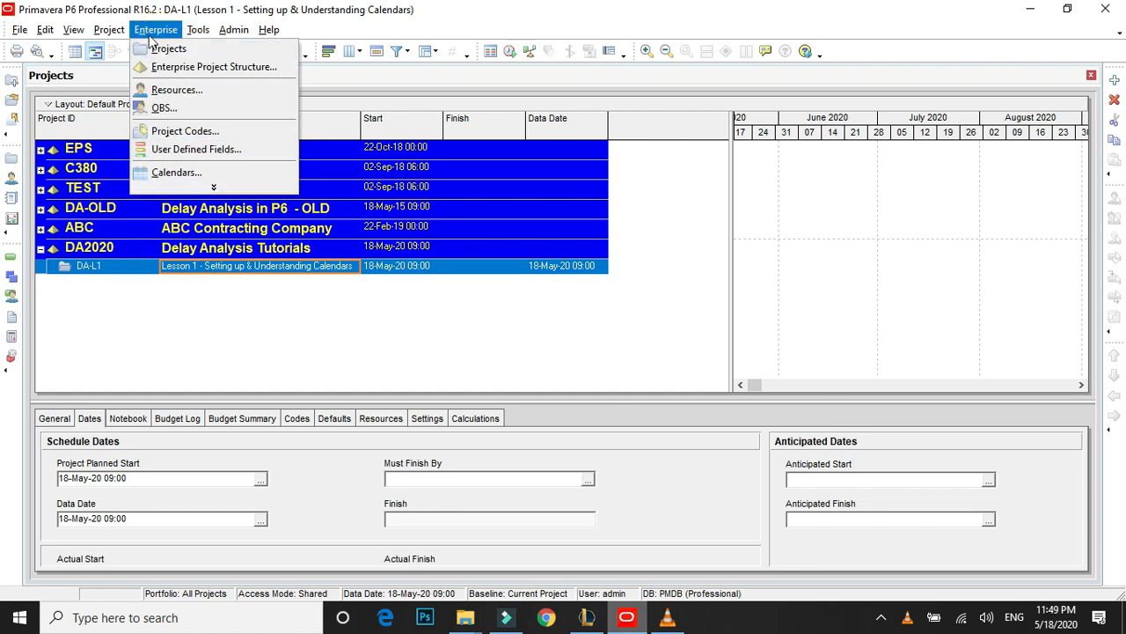
mouse_move(234, 30)
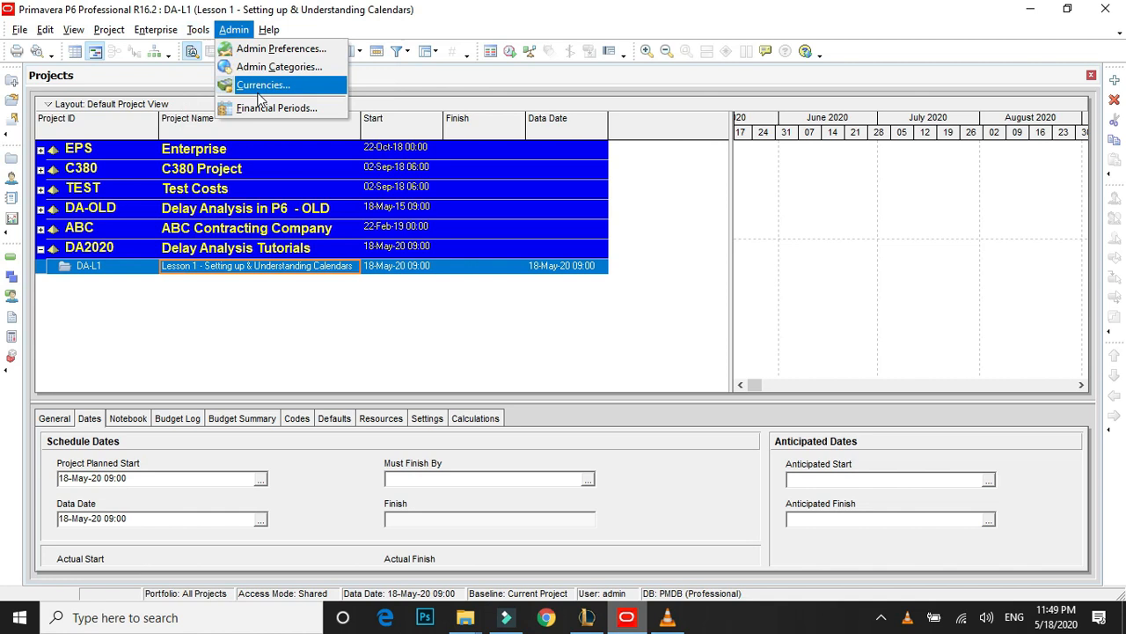
click(266, 50)
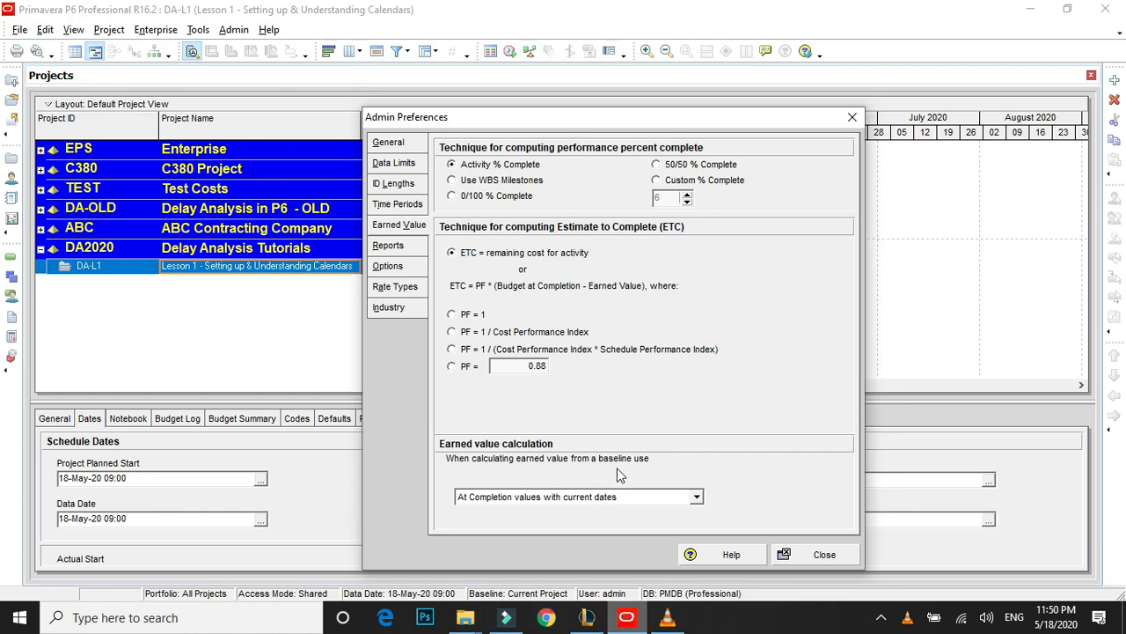
click(611, 498)
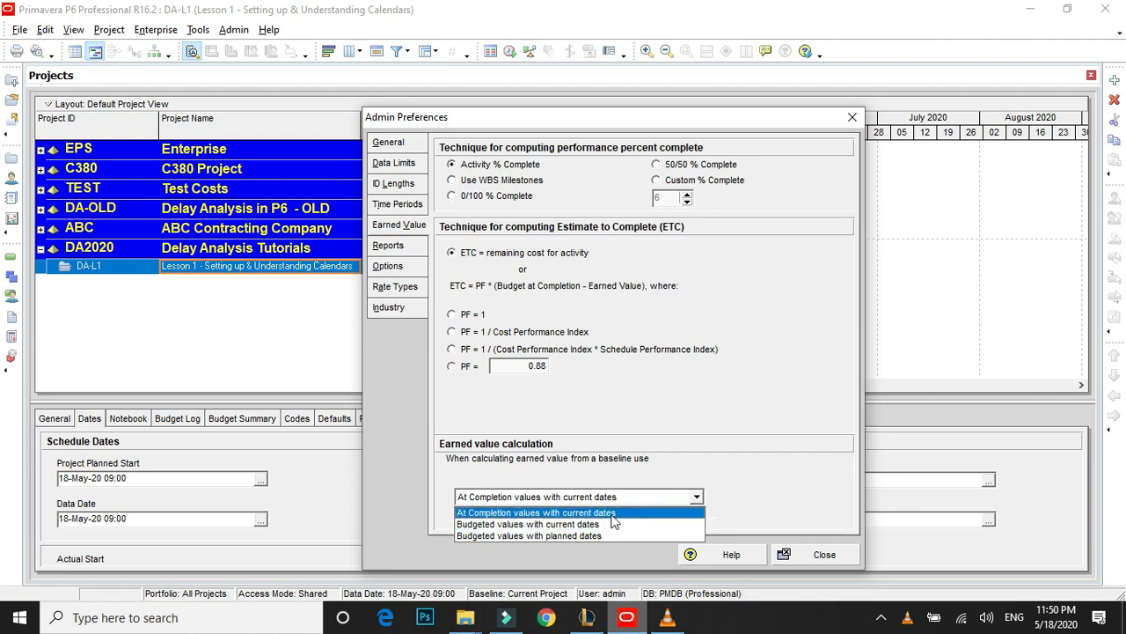
click(613, 516)
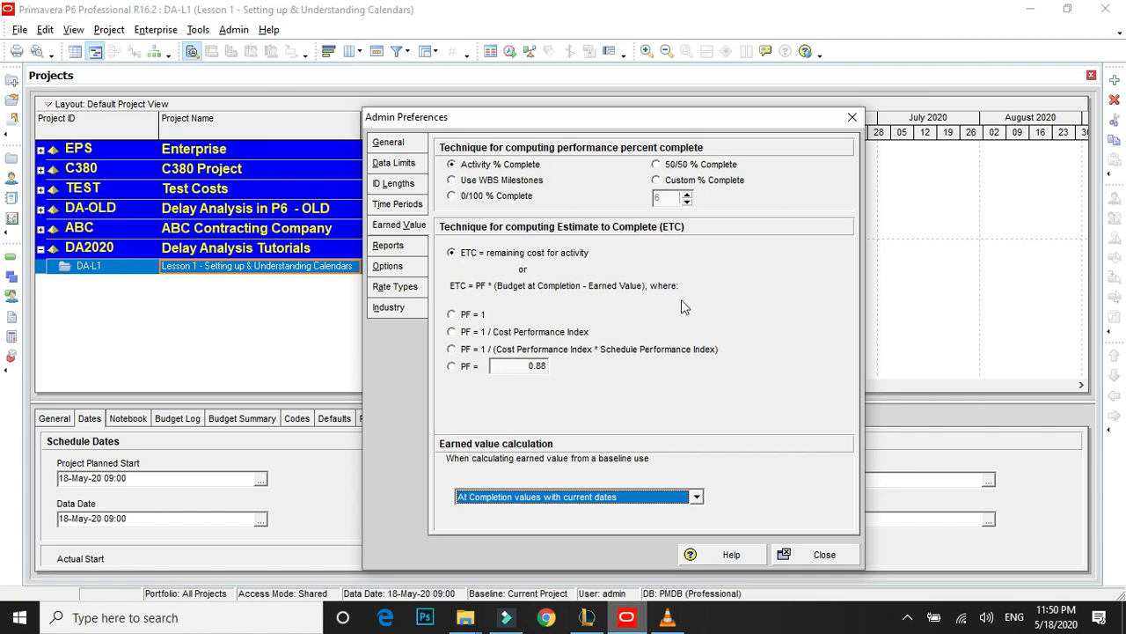
click(810, 556)
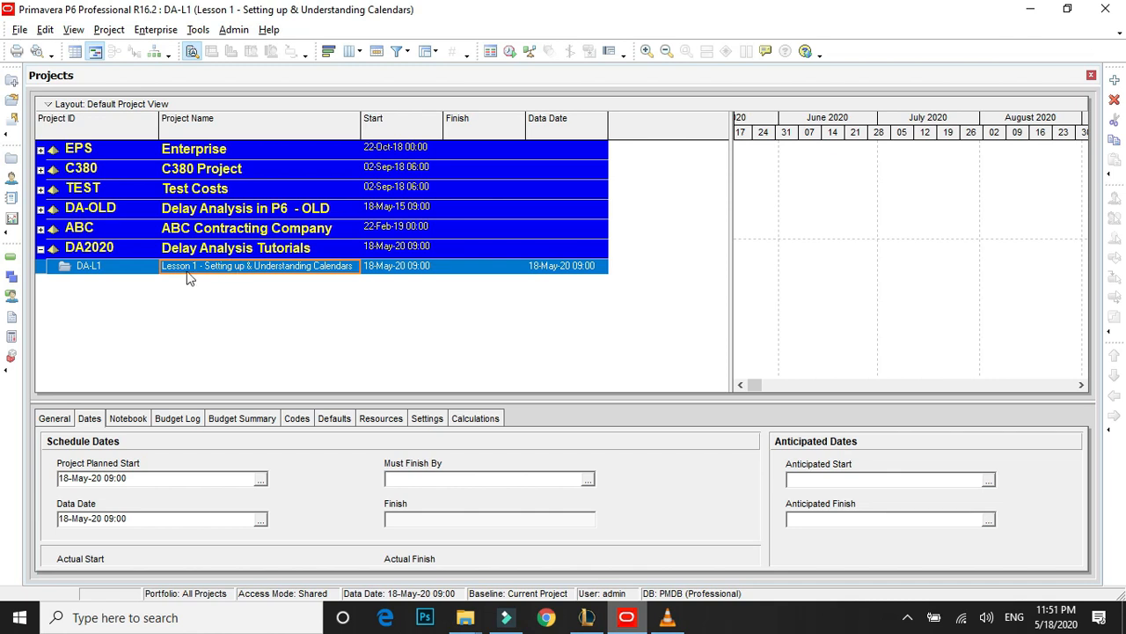
Open the Lesson 1 project and add a first activity named "Activity A".
right_click(260, 273)
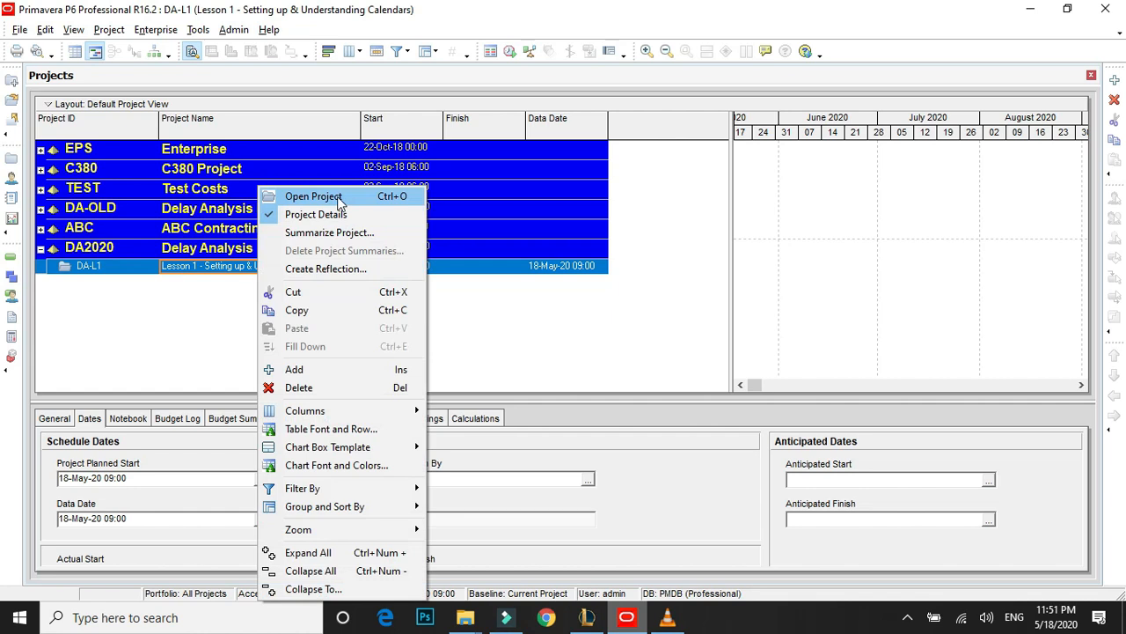
click(340, 201)
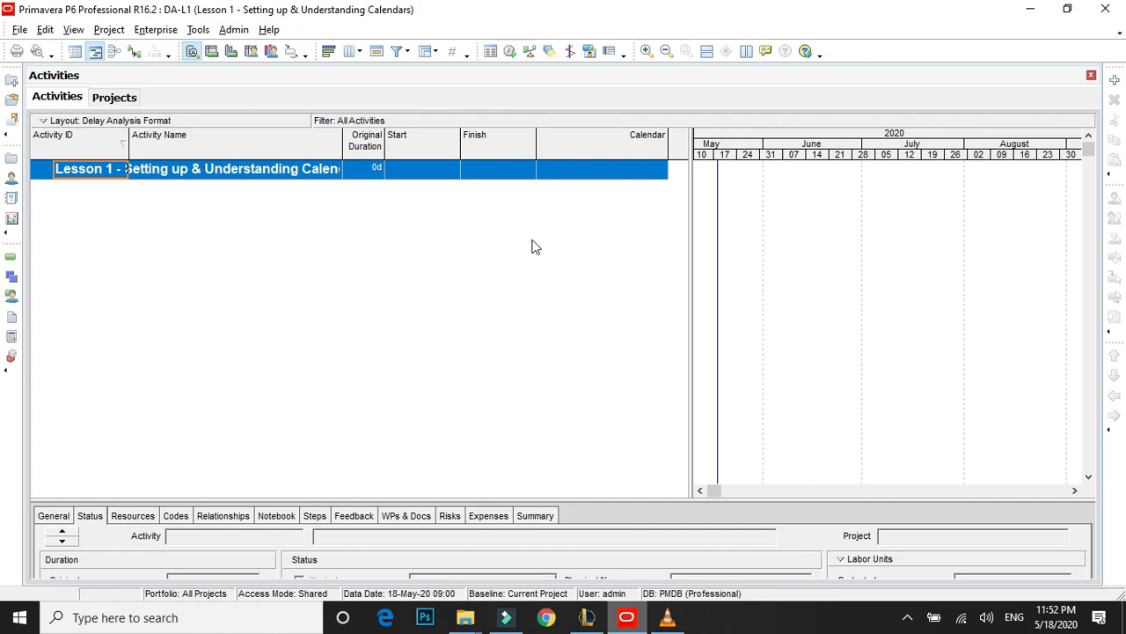
right_click(236, 163)
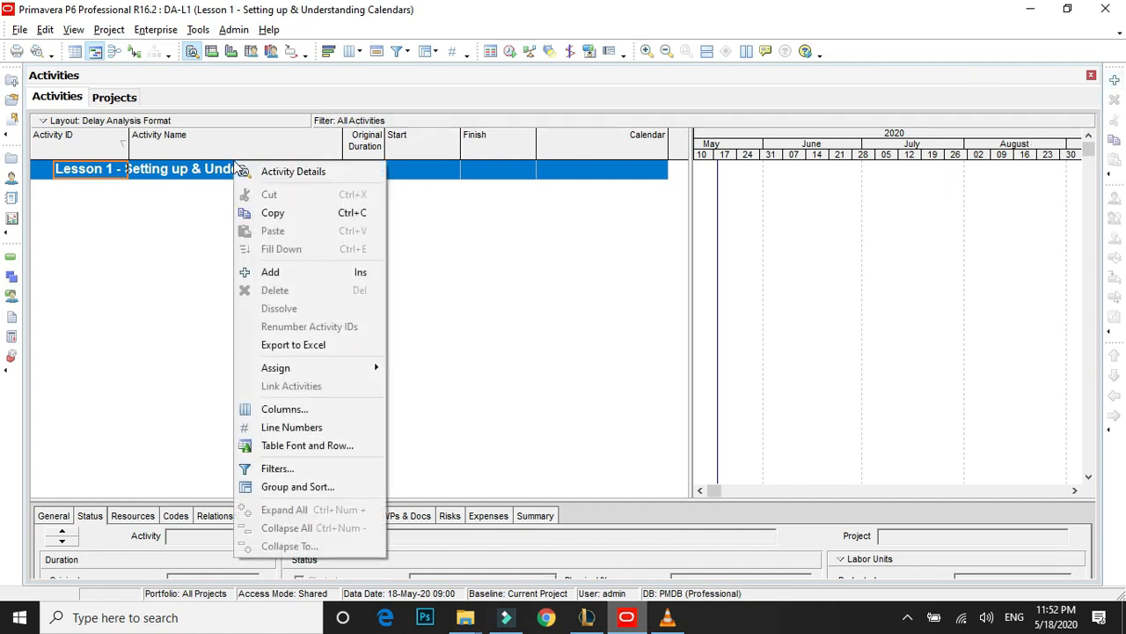
click(269, 274)
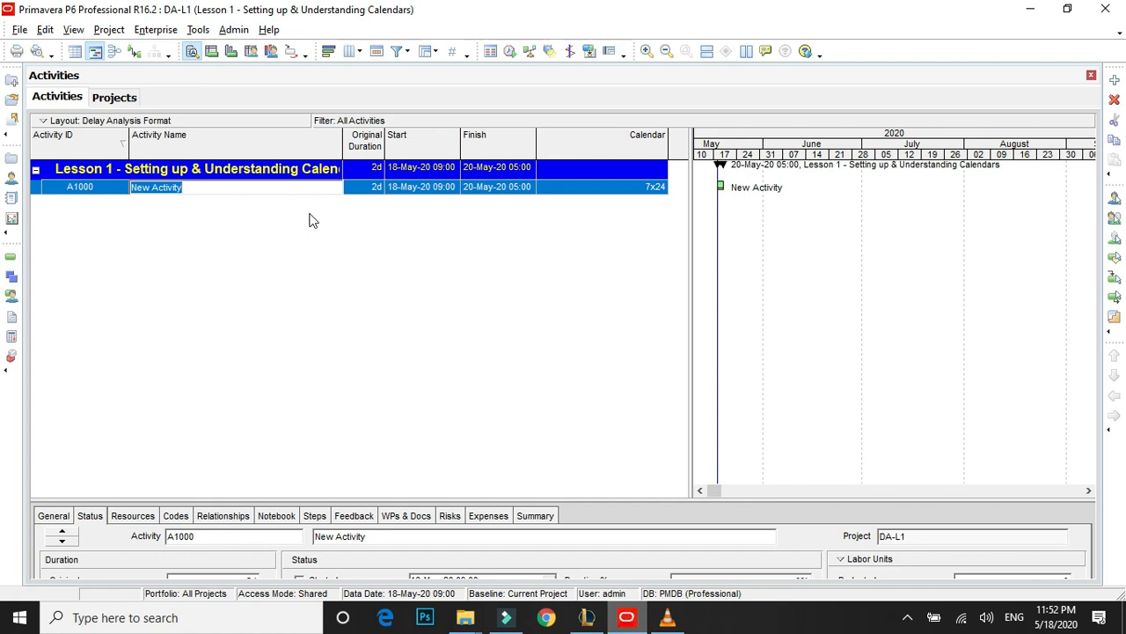
text(Activi)
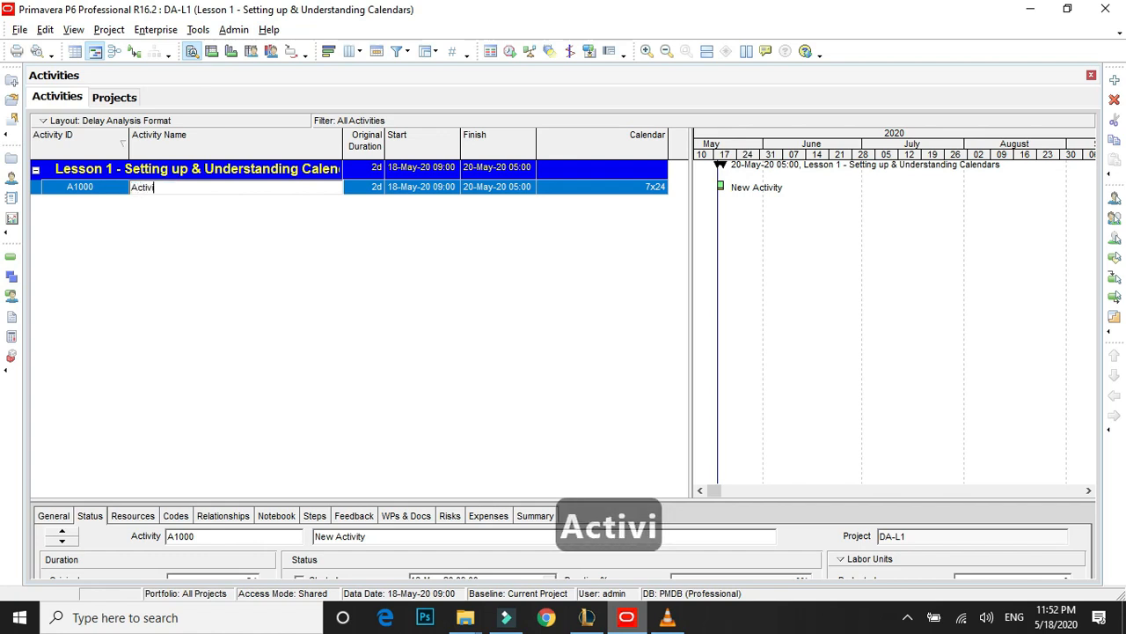
text(ty A)
key(Return)
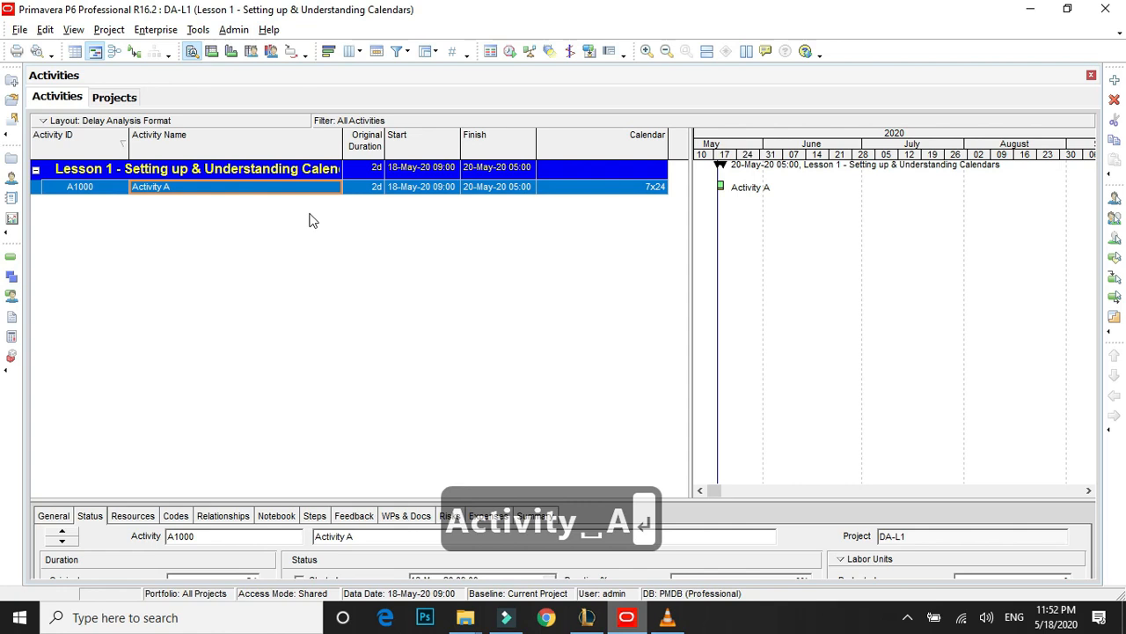
Add a second activity below Activity A and name it "Activity B".
key(Insert)
text(Actovo)
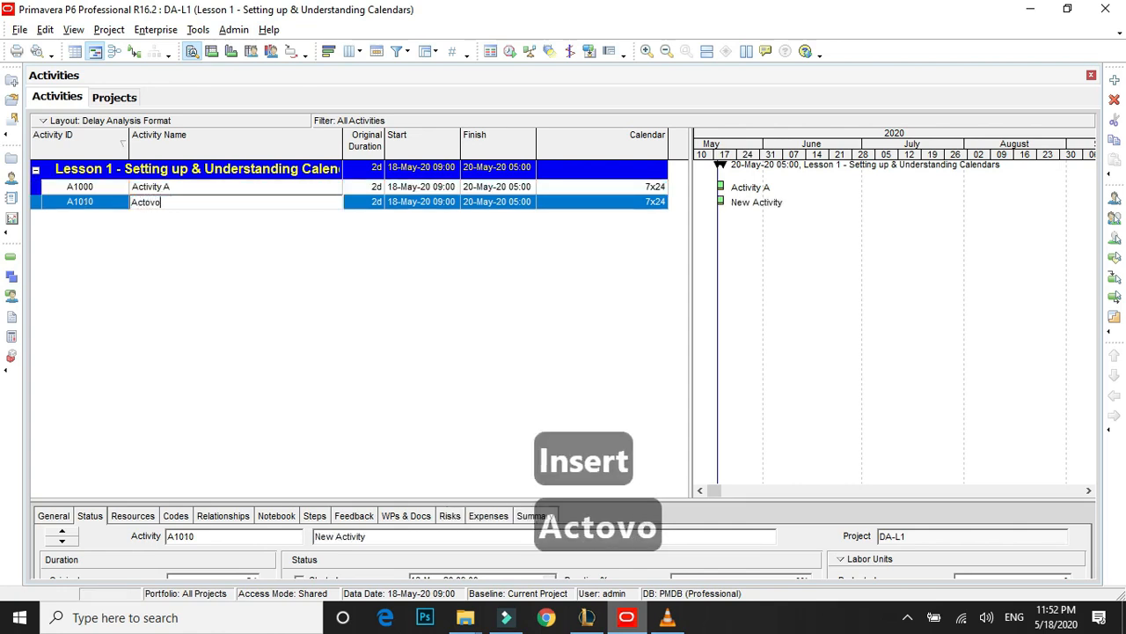
key(BackSpace)
key(BackSpace)
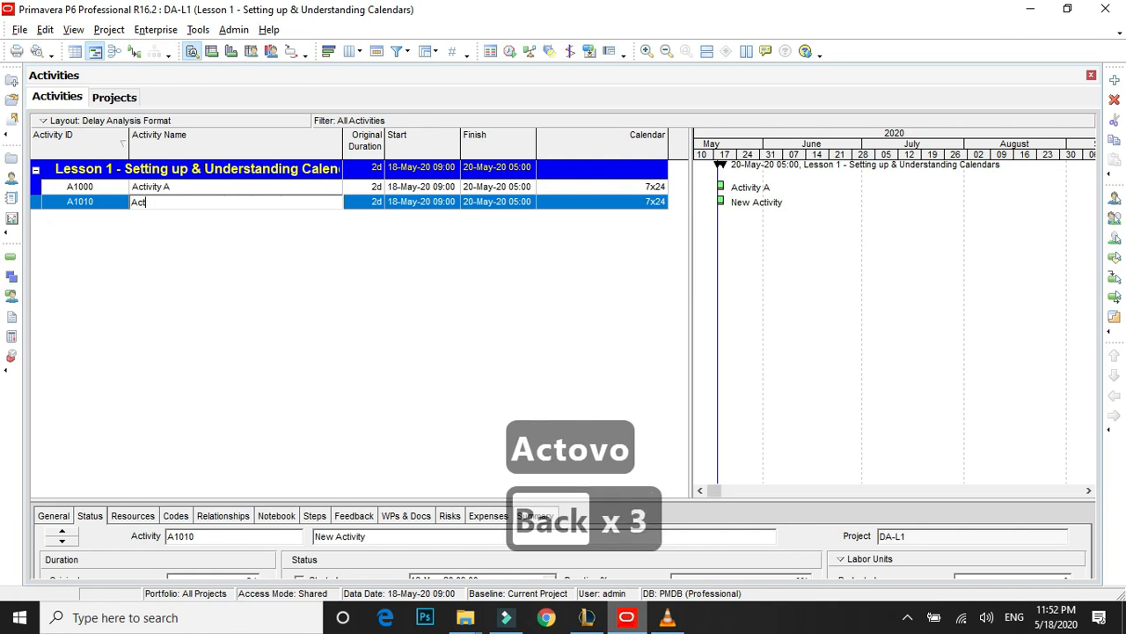
text(icivity)
key(BackSpace)
key(BackSpace)
key(BackSpace)
key(BackSpace)
key(BackSpace)
key(BackSpace)
key(BackSpace)
key(BackSpace)
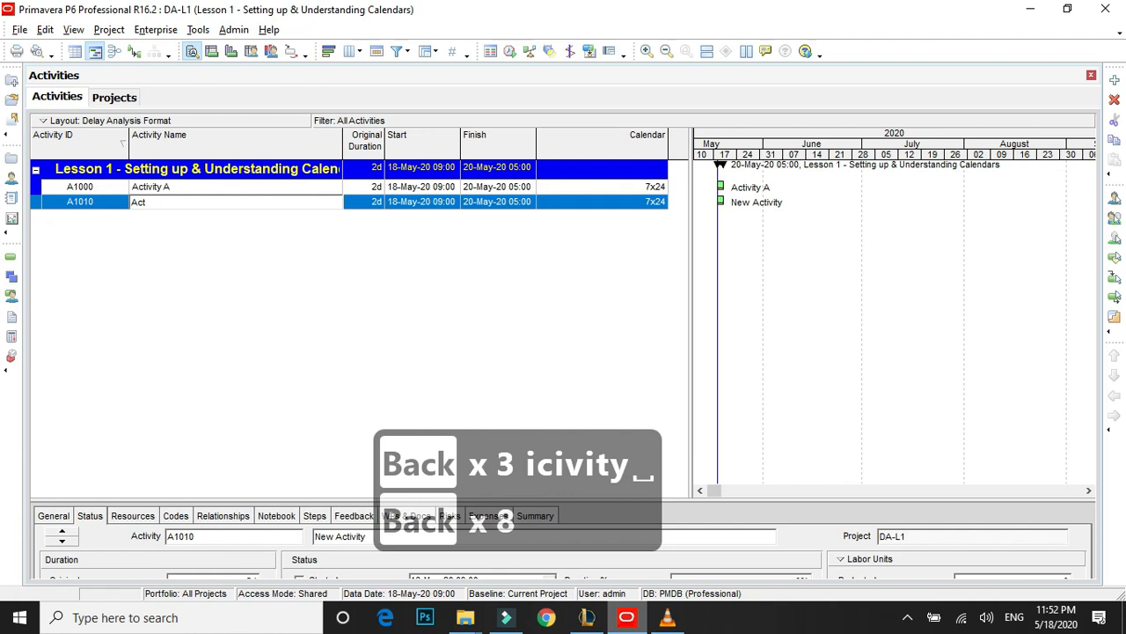
text(ivity)
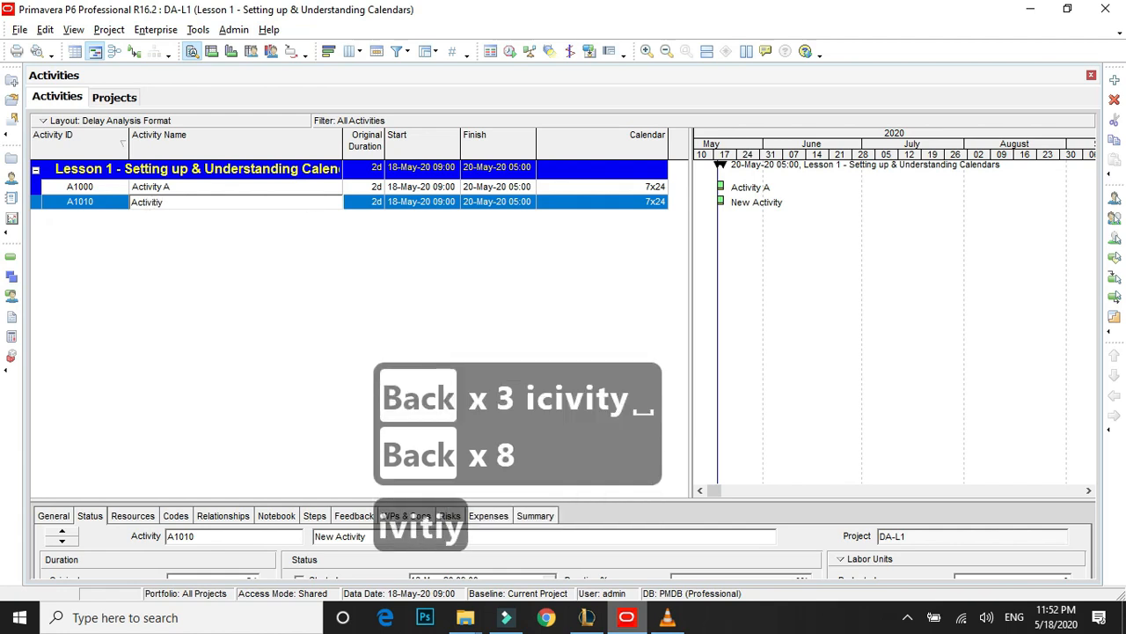
key(BackSpace)
key(BackSpace)
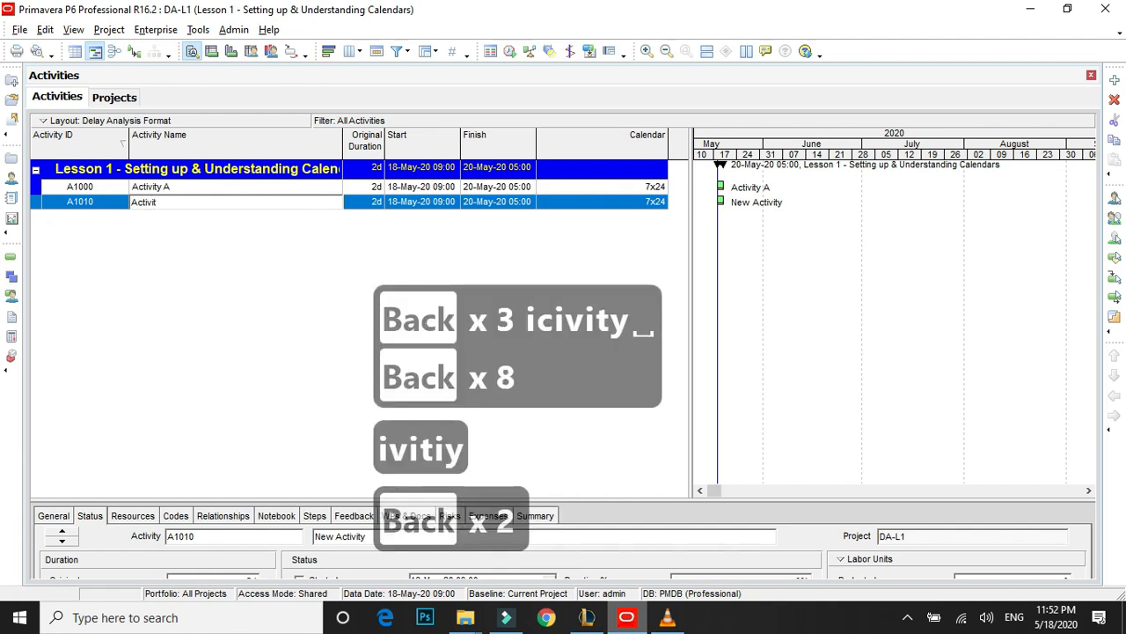
text(y)
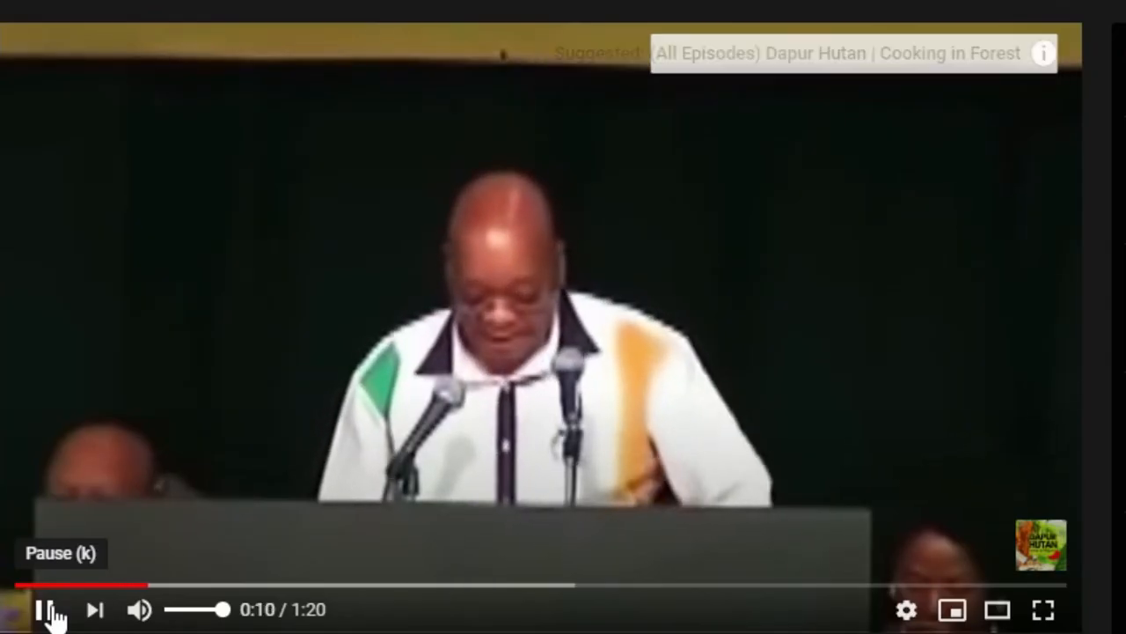
click(46, 612)
text(B)
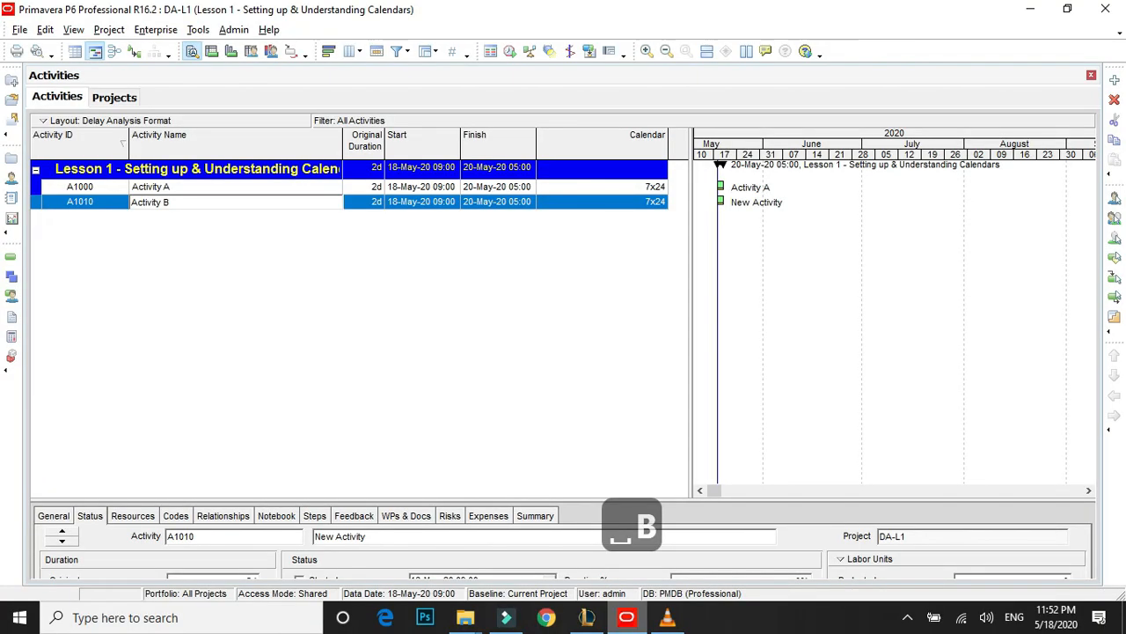
key(Return)
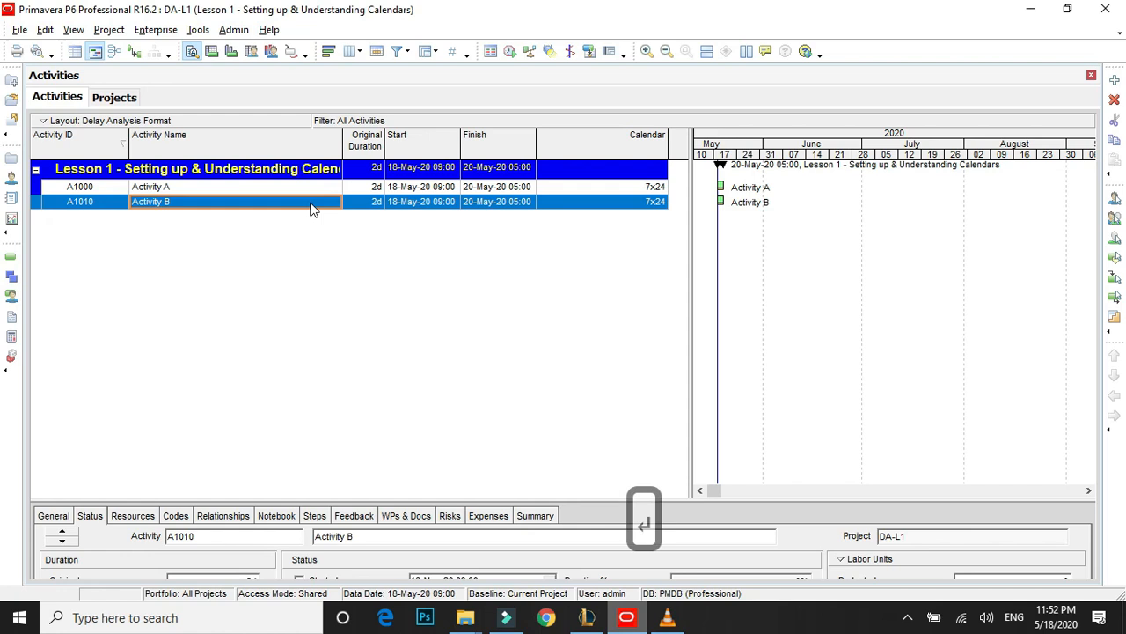
Add three more activities below Activity B, keeping their default names.
key(Insert)
key(Insert)
key(Insert)
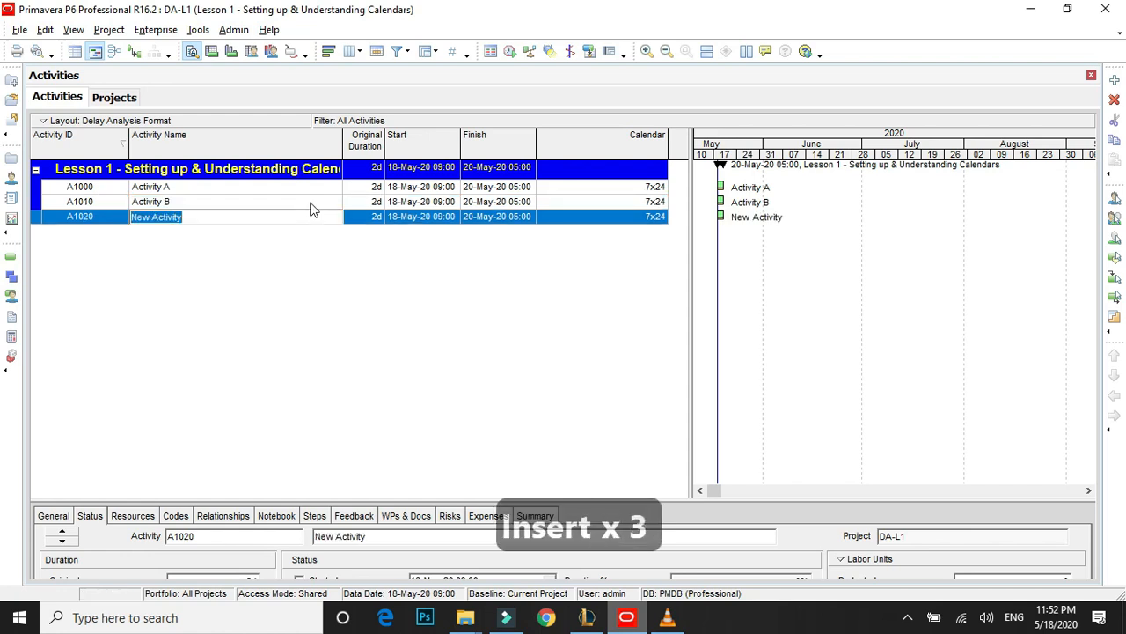
key(Insert)
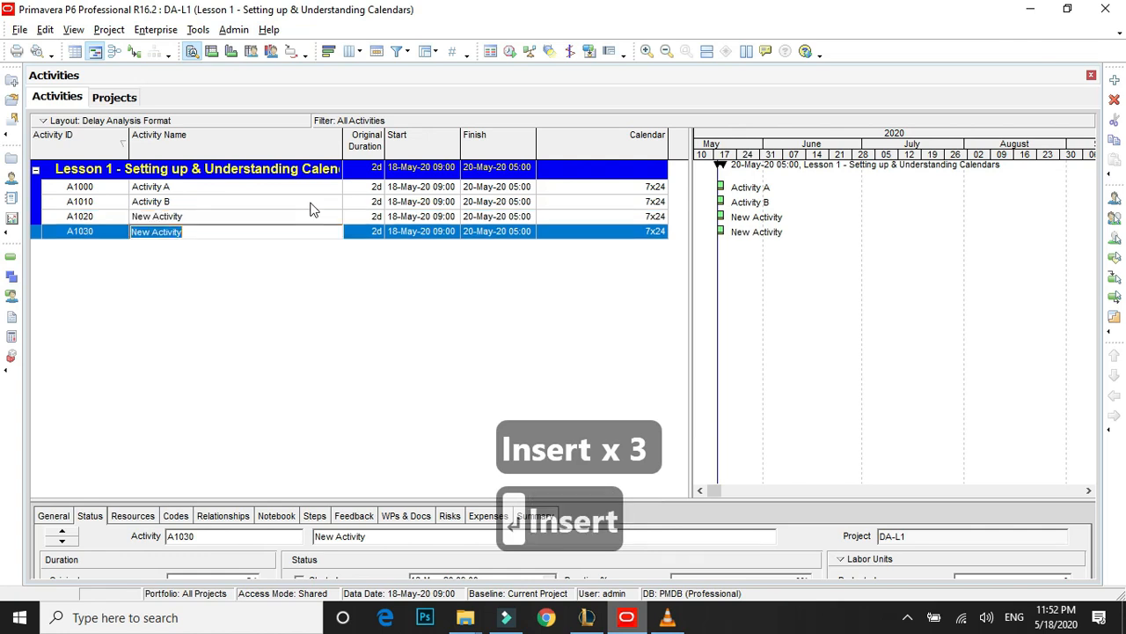
key(Return)
key(Insert)
key(Return)
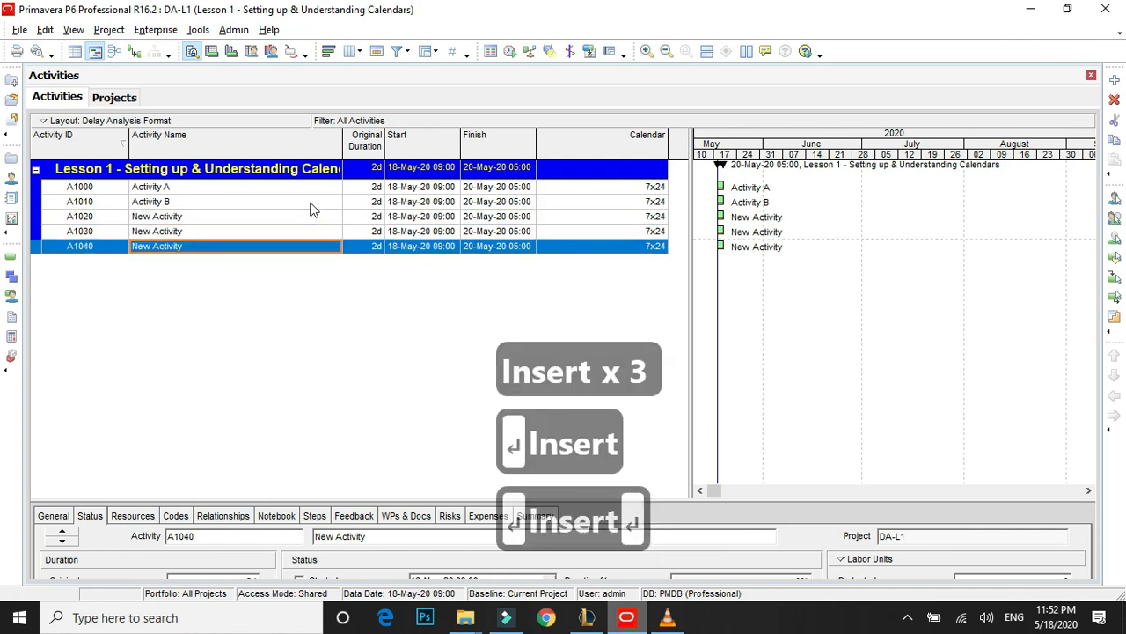
click(206, 290)
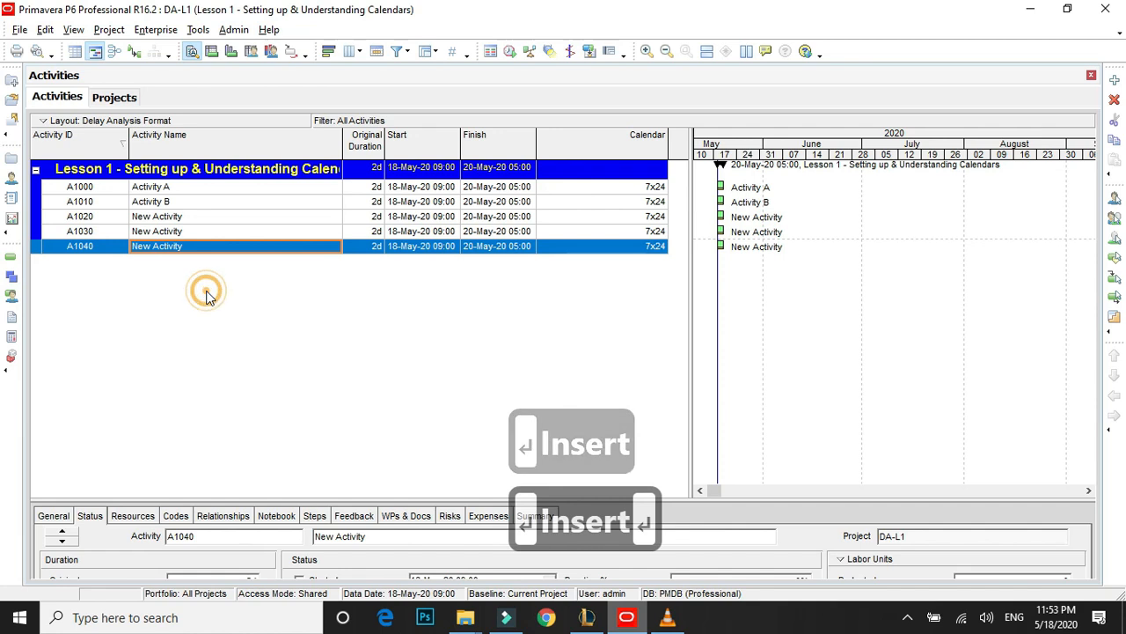
Copy the name of Activity B into the three new activities A1020, A1030 and A1040.
click(194, 217)
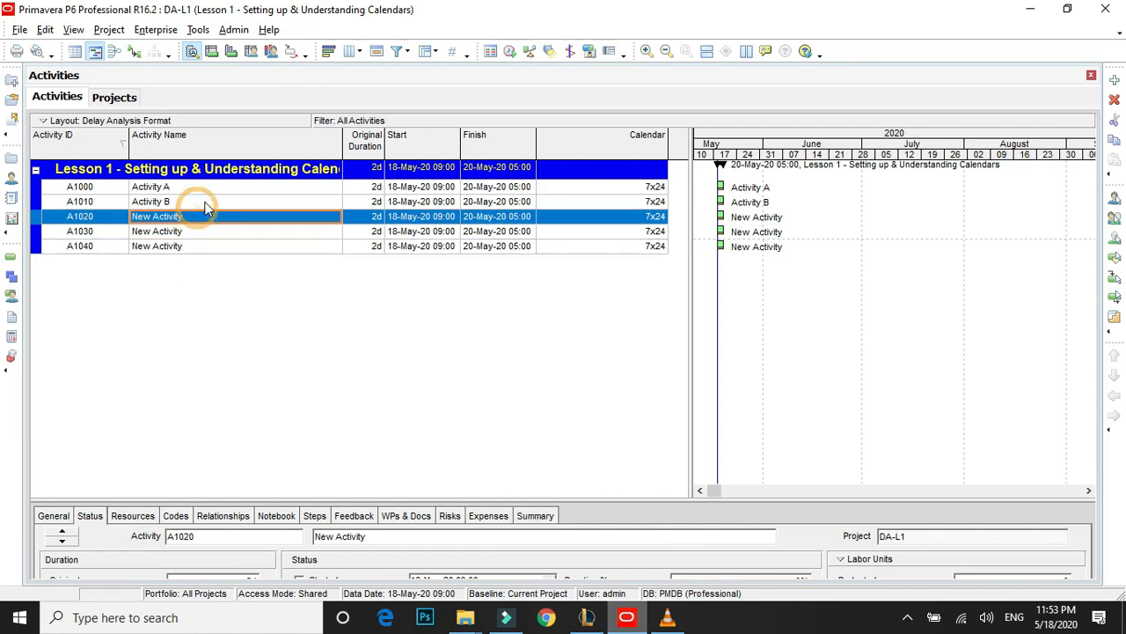
click(205, 201)
key(ctrl+c)
click(207, 217)
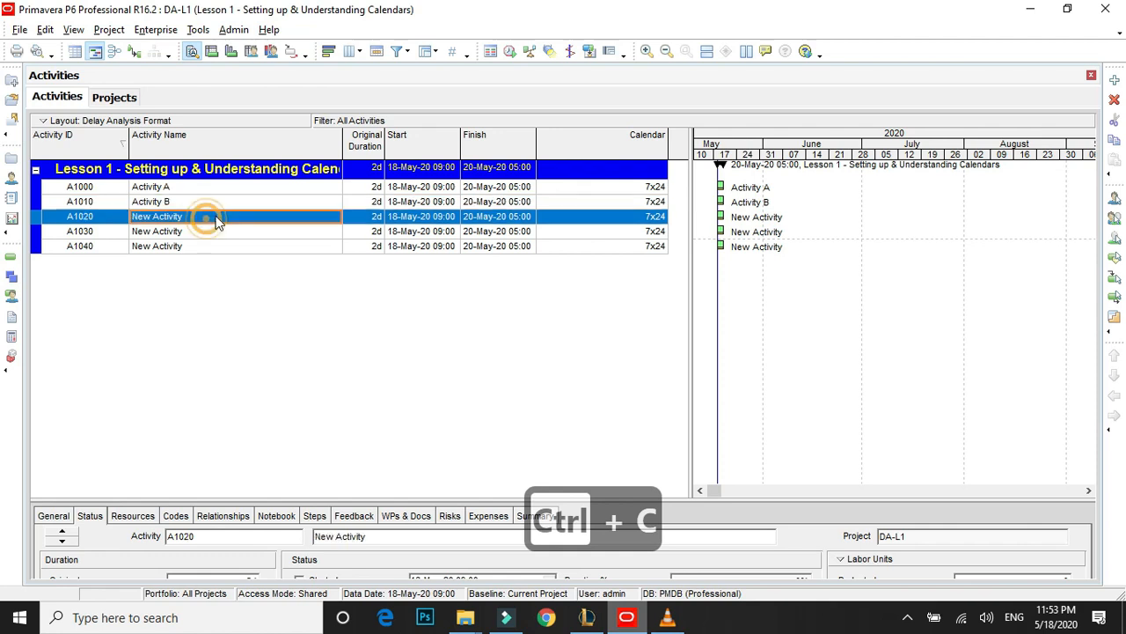
key(ctrl+v)
click(208, 227)
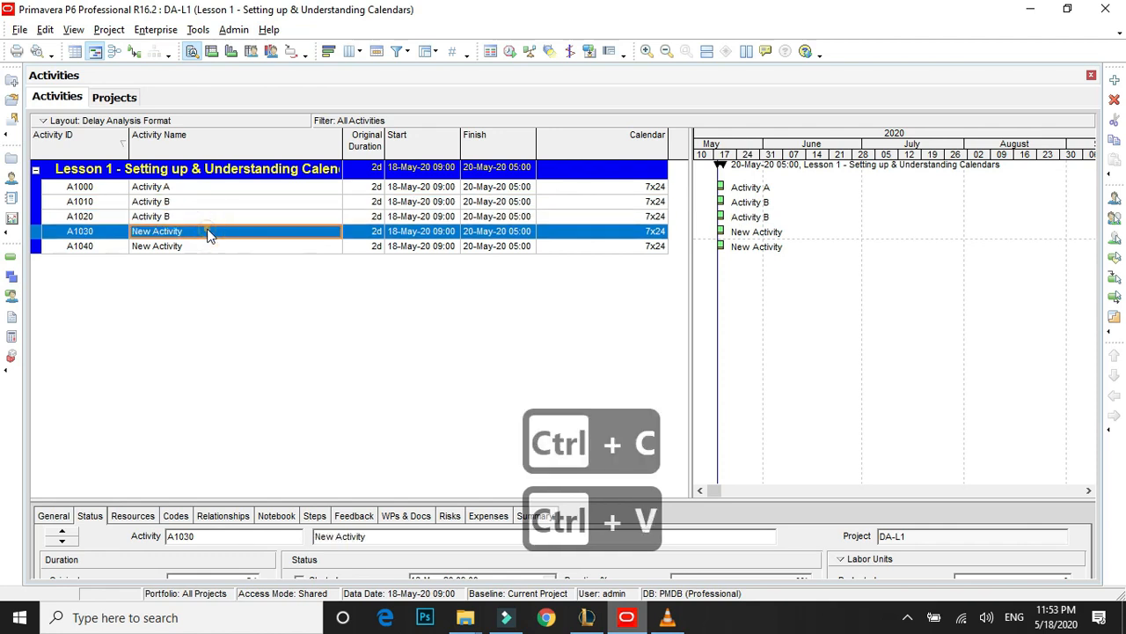
key(ctrl+v)
click(201, 247)
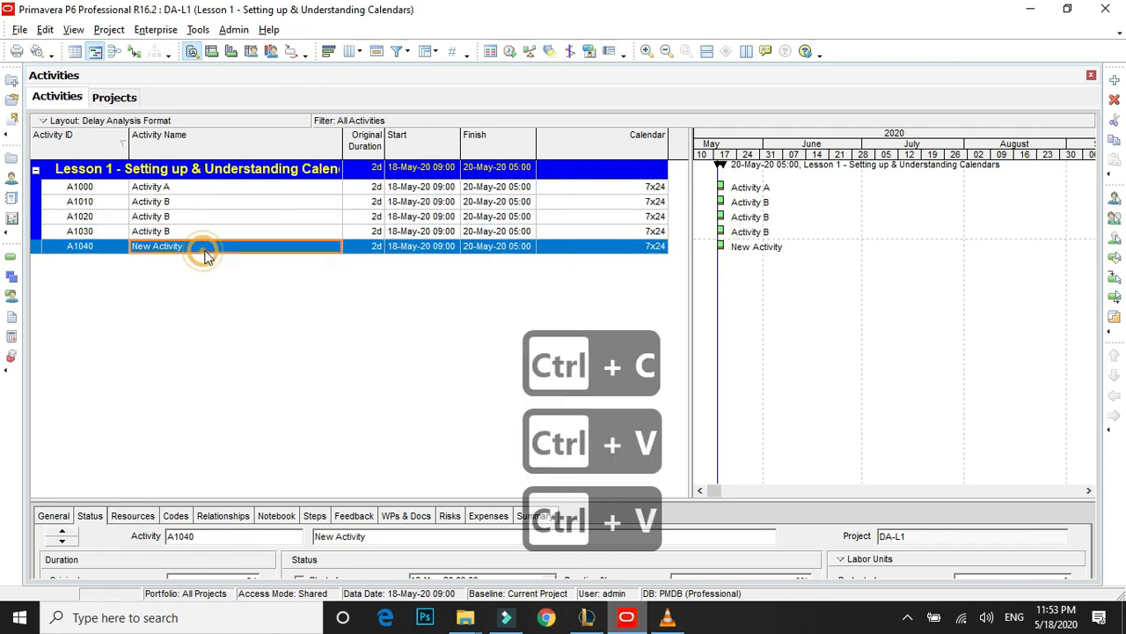
key(ctrl+v)
Rename activity A1020 to "Activity C" with a capital C.
click(199, 218)
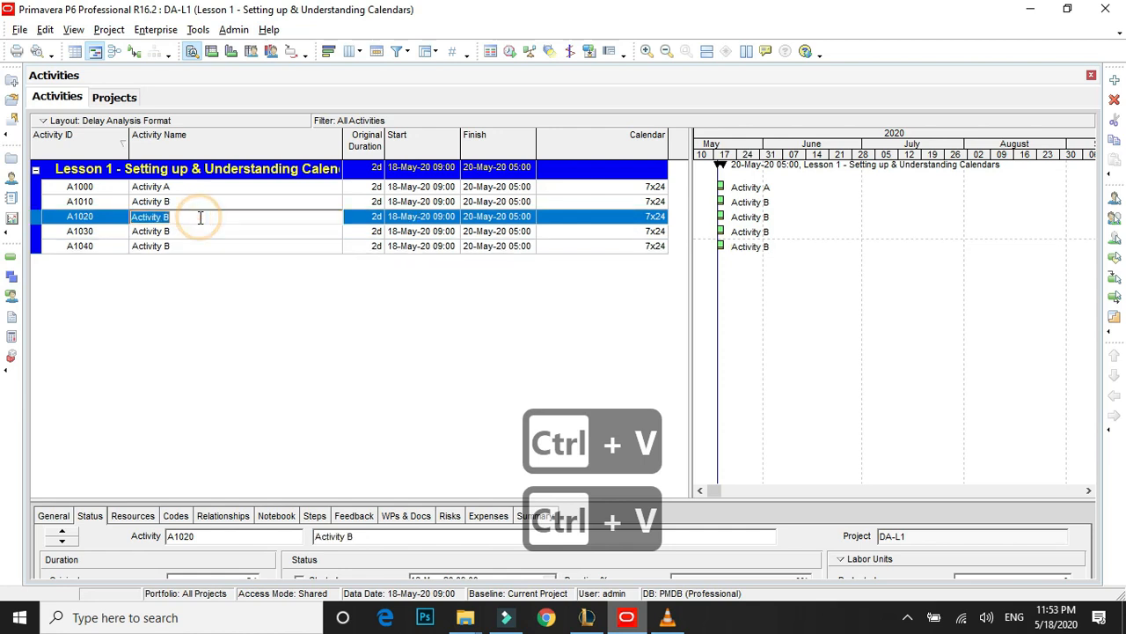
key(BackSpace)
text(c)
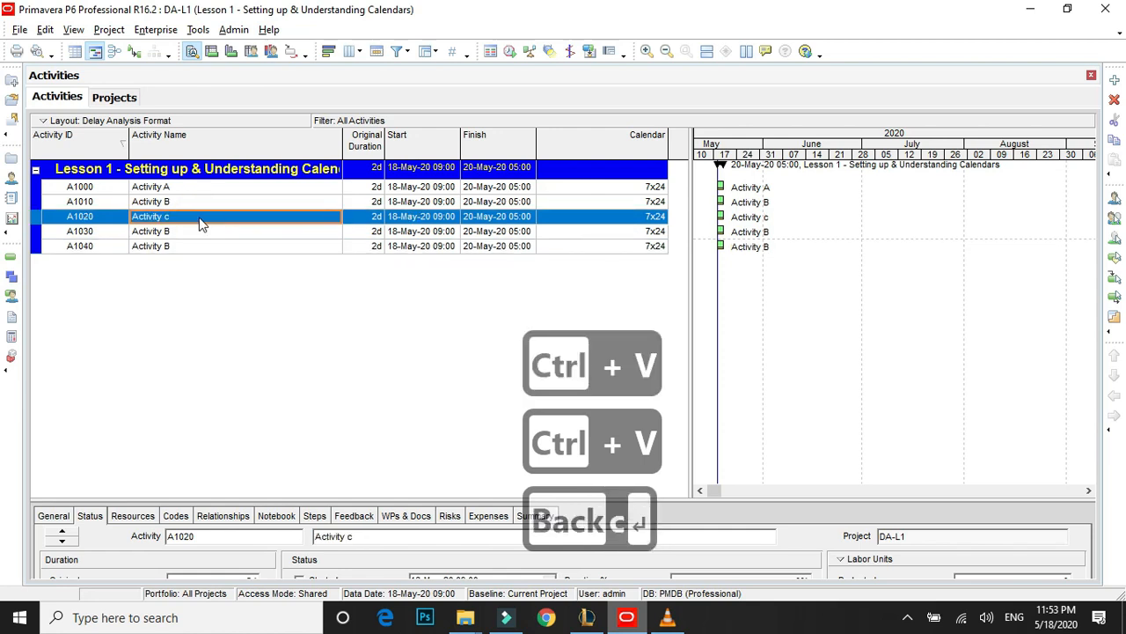
key(BackSpace)
text(C)
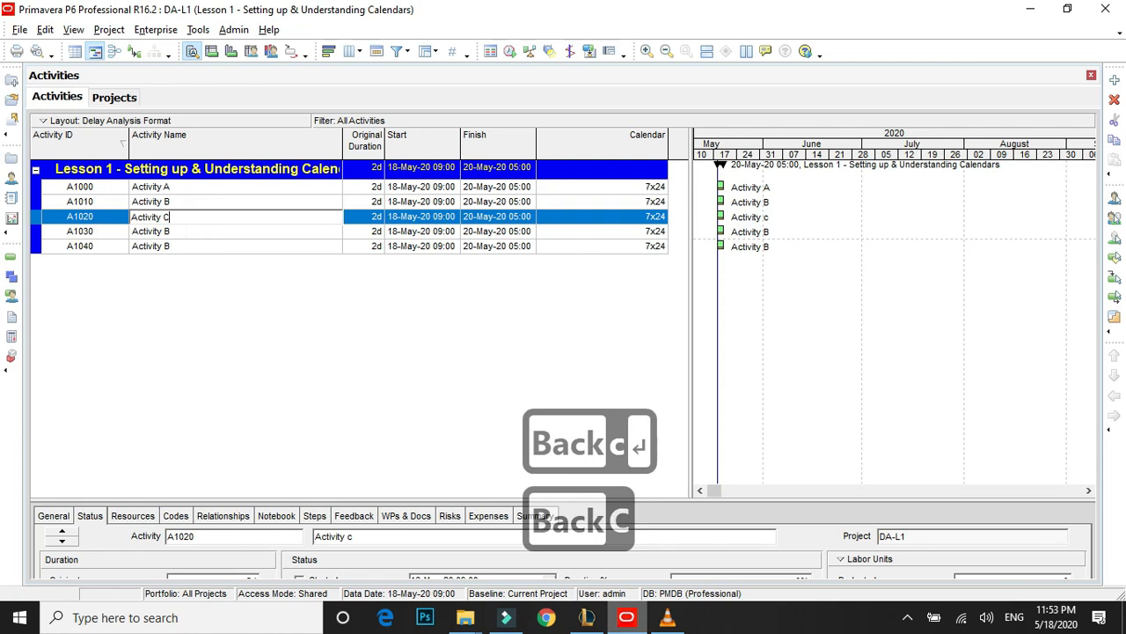
Rename activity A1030 to "Activity D" and activity A1040 to "Activity E".
click(186, 232)
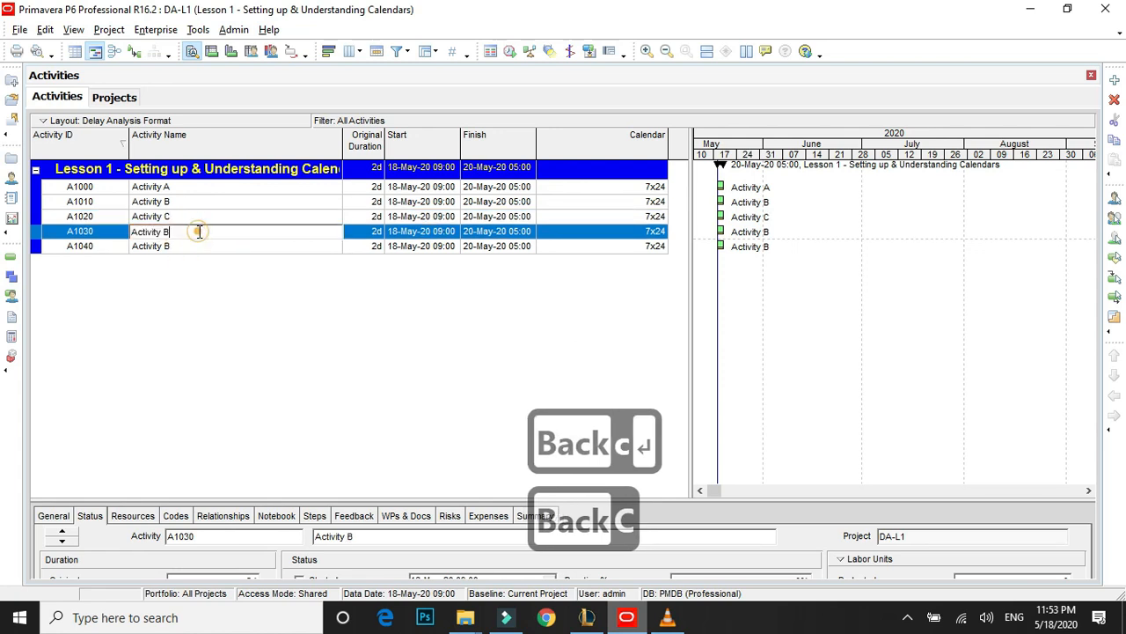
key(BackSpace)
text(D)
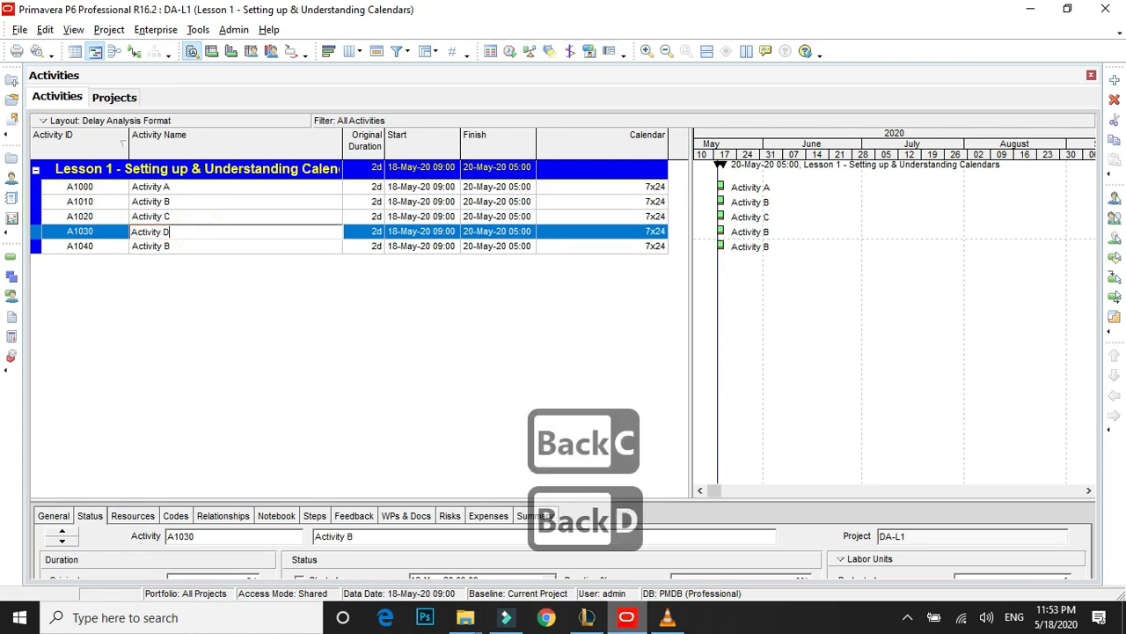
click(181, 248)
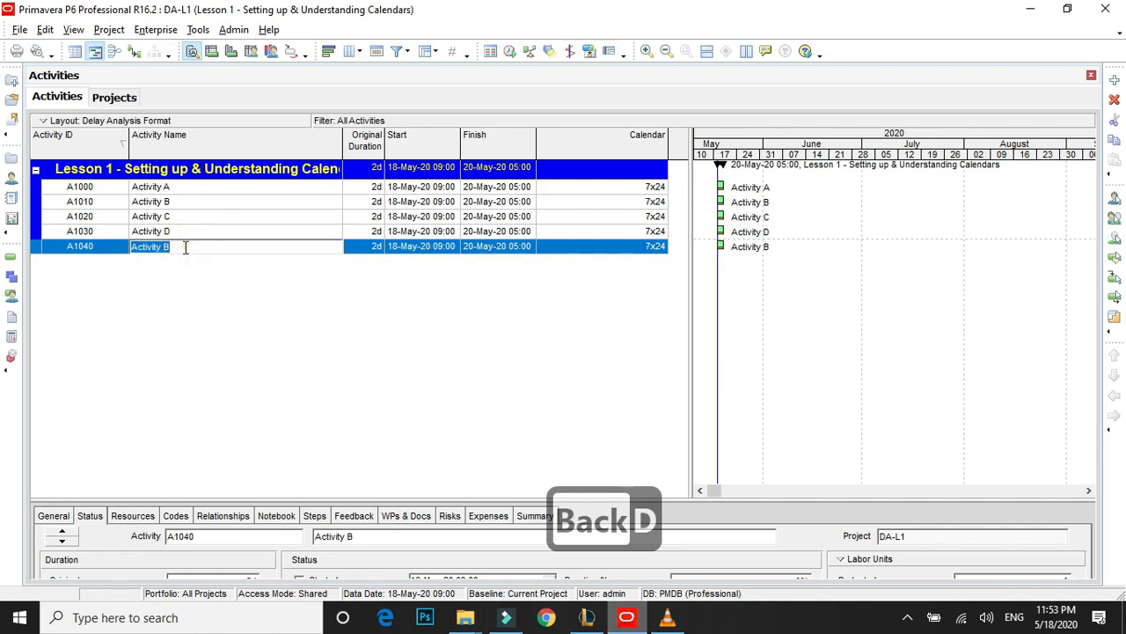
key(Right)
key(BackSpace)
text(E)
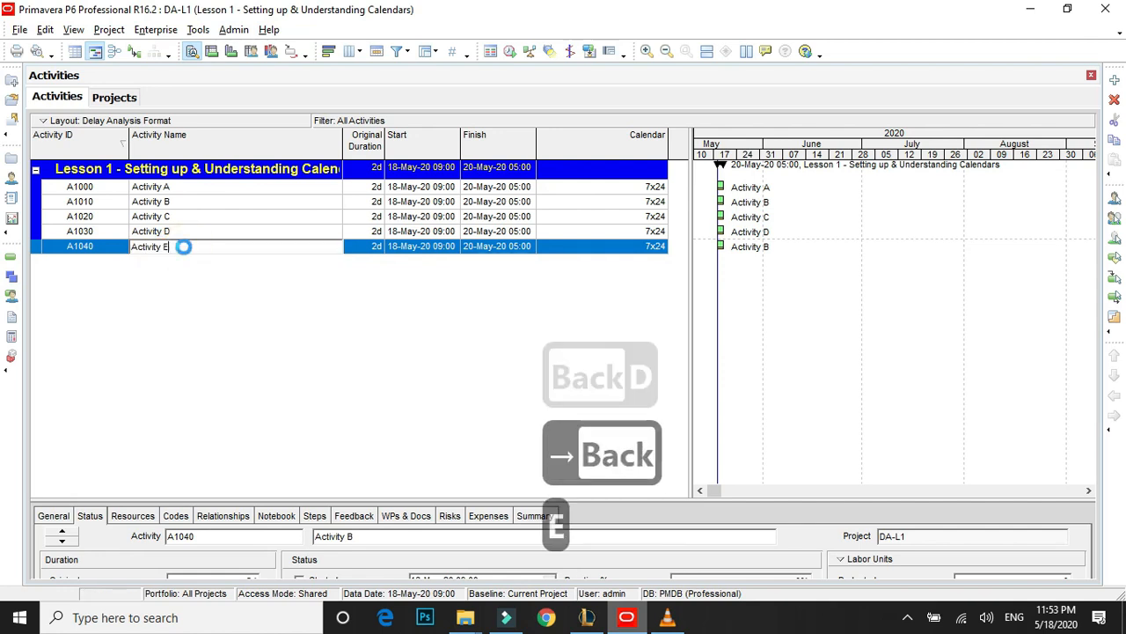
Commit the name "Activity E" for activity A1040.
key(Return)
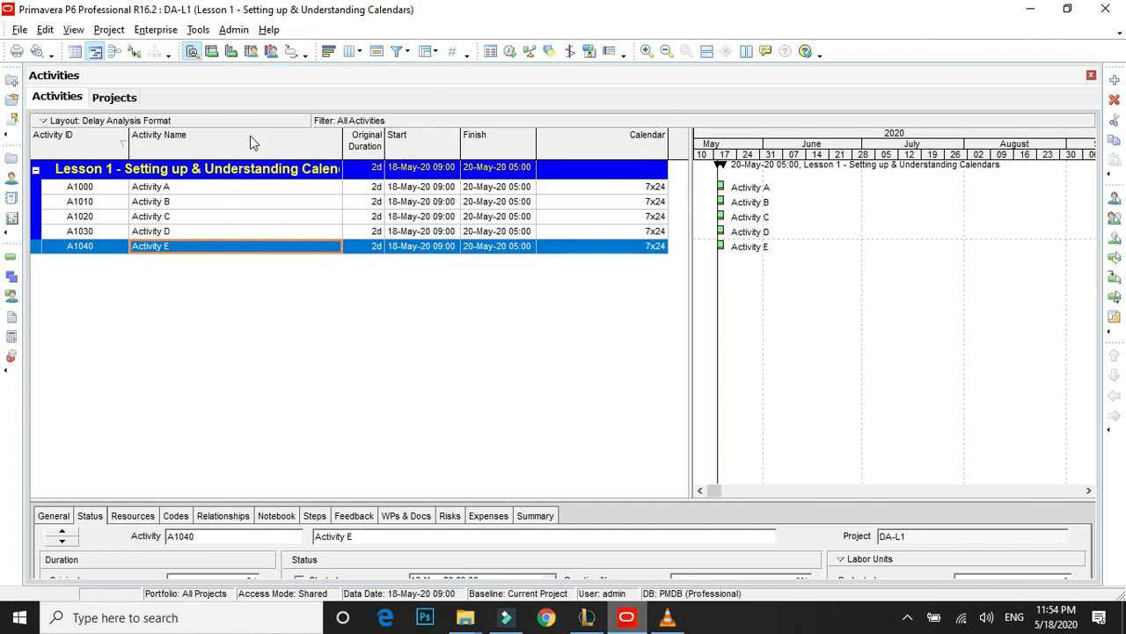
Open the activity table's column settings and browse the Durations and Costs groups of available columns.
click(364, 54)
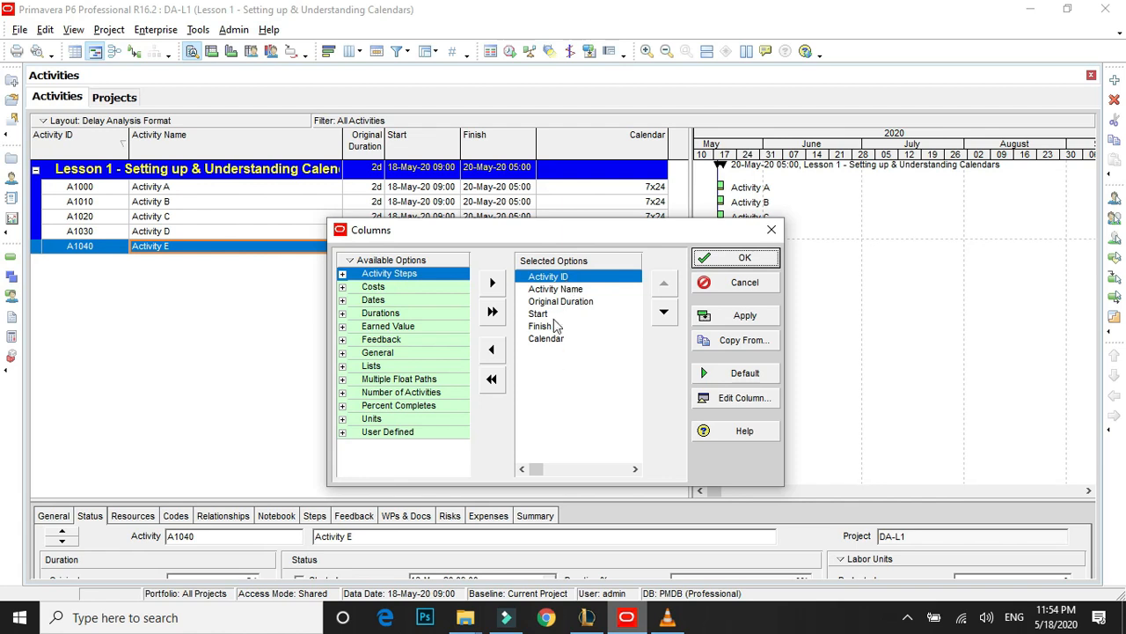
click(342, 315)
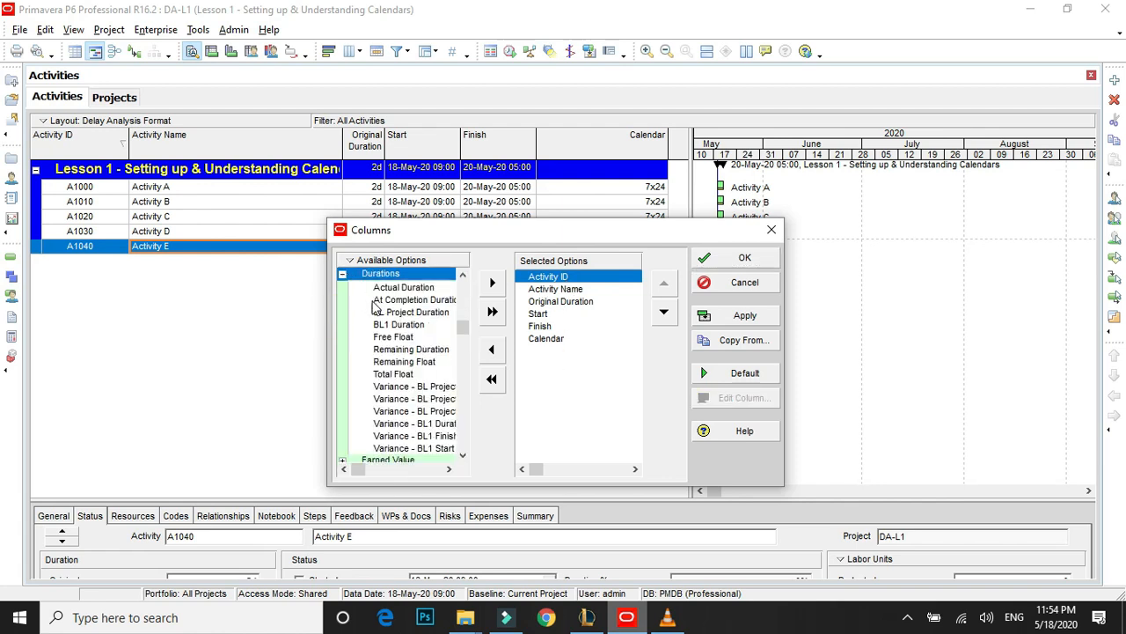
click(342, 276)
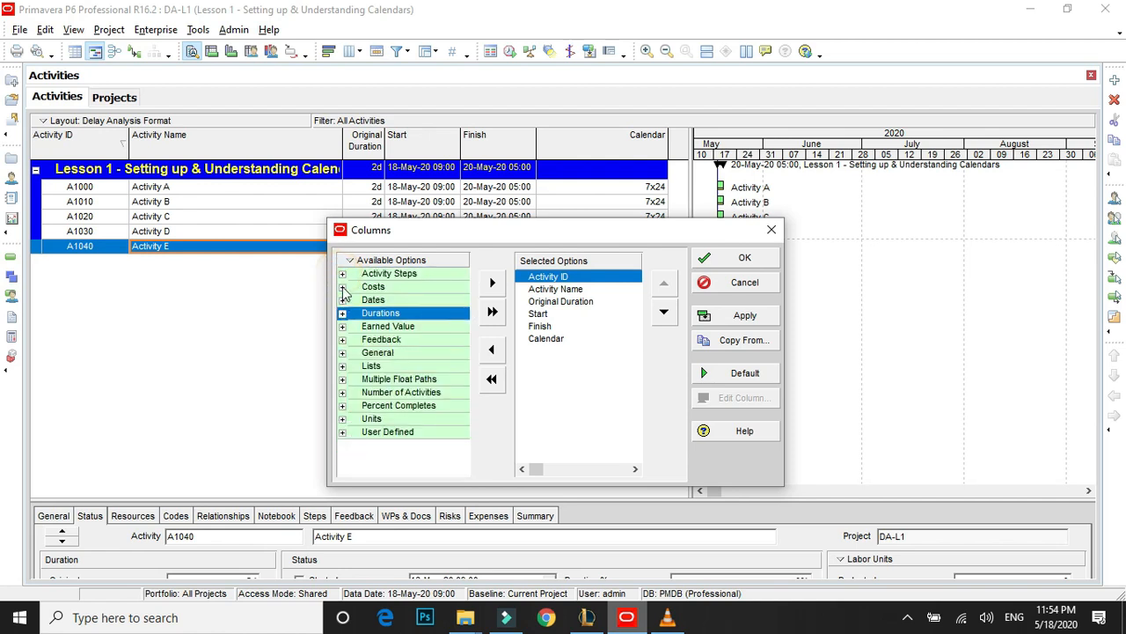
click(343, 292)
click(343, 274)
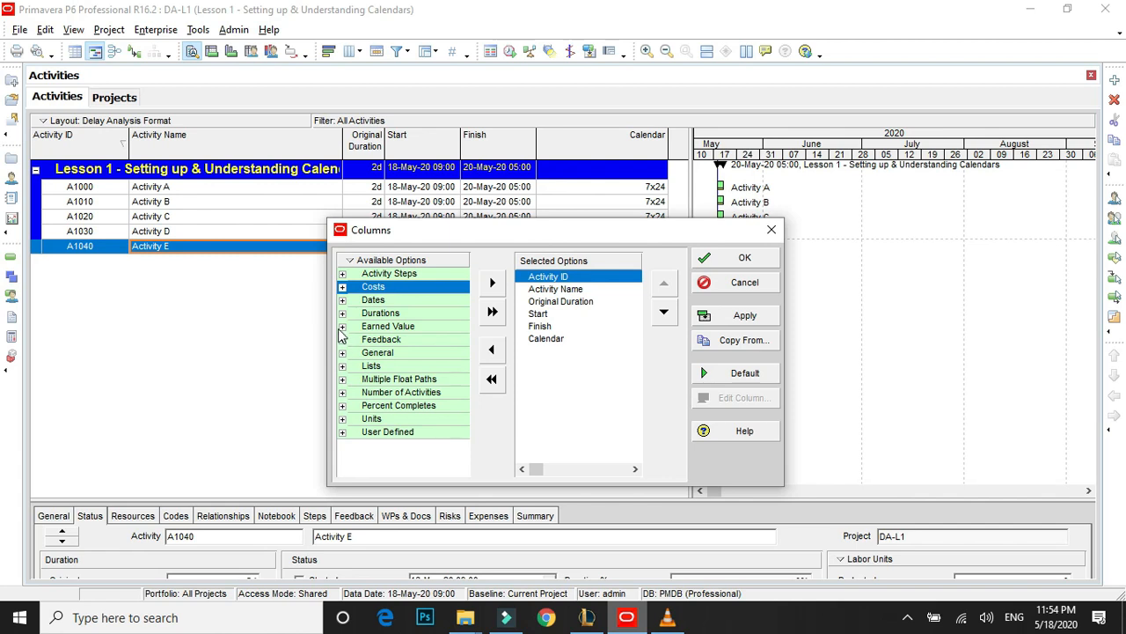
Search the available columns for "cal" and for "cale" to locate the Calendar column.
right_click(402, 264)
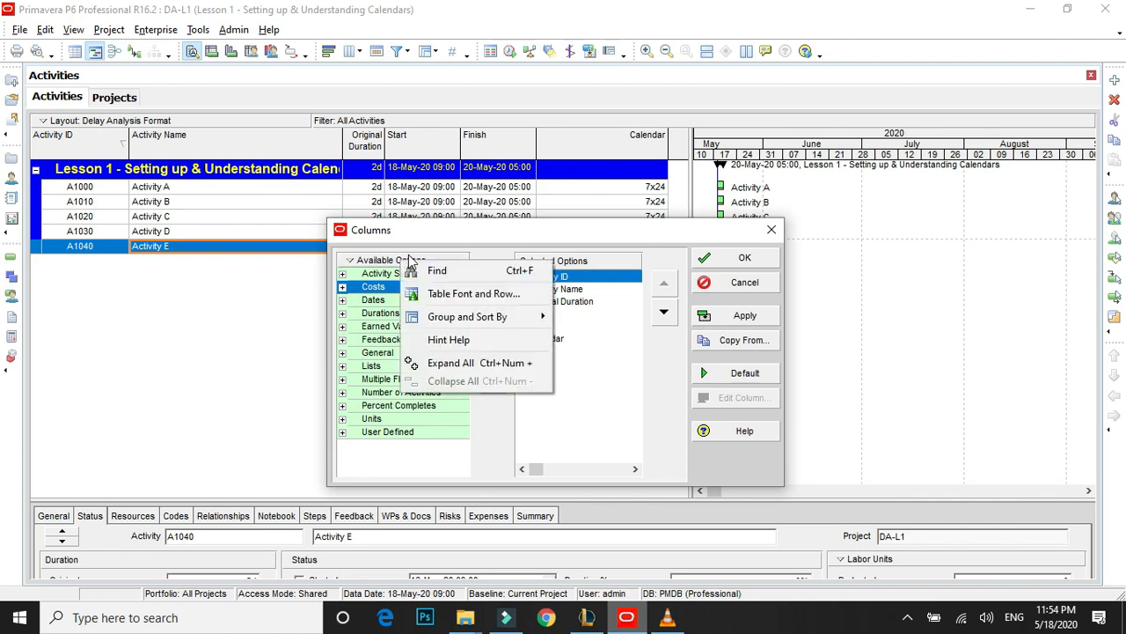
click(457, 278)
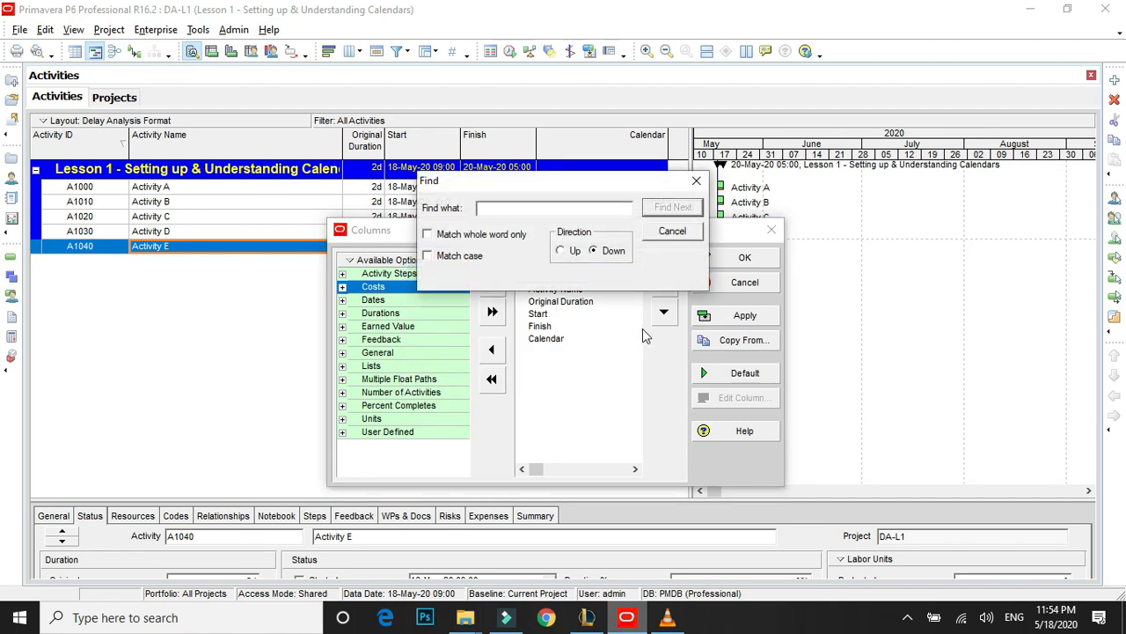
text(cal)
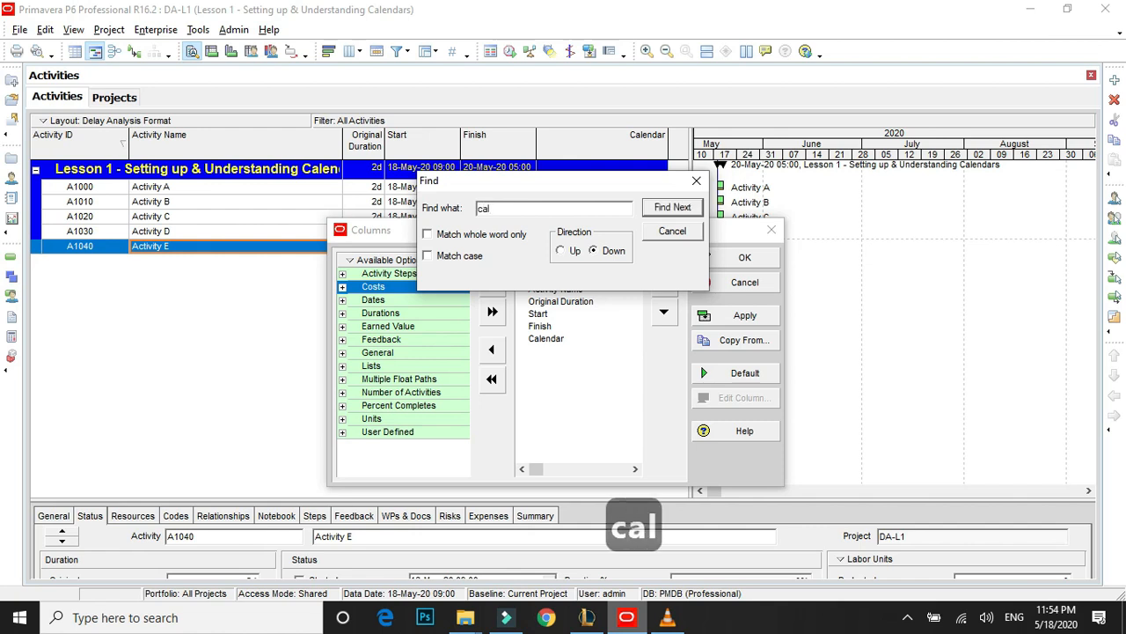
click(672, 207)
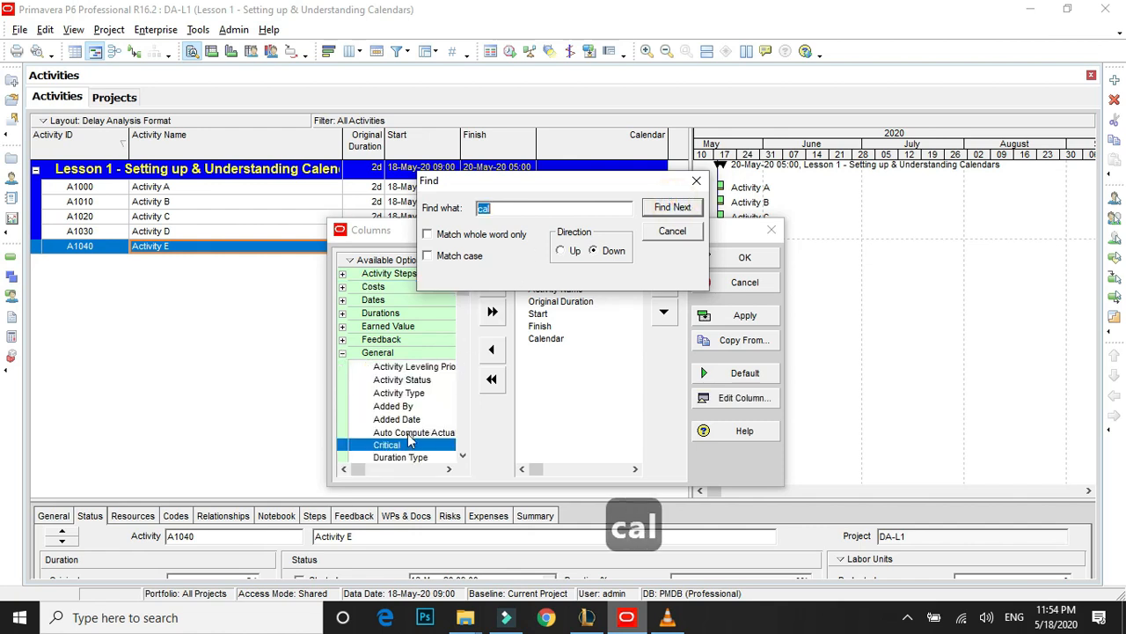
click(519, 212)
text(e)
click(669, 208)
click(562, 337)
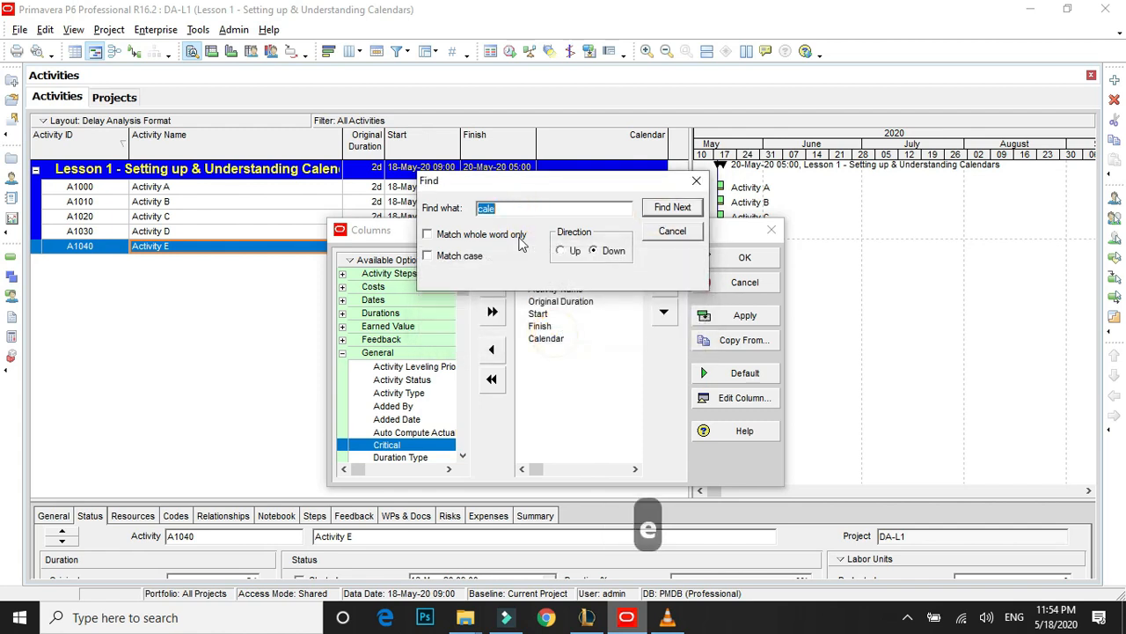
click(533, 208)
click(700, 212)
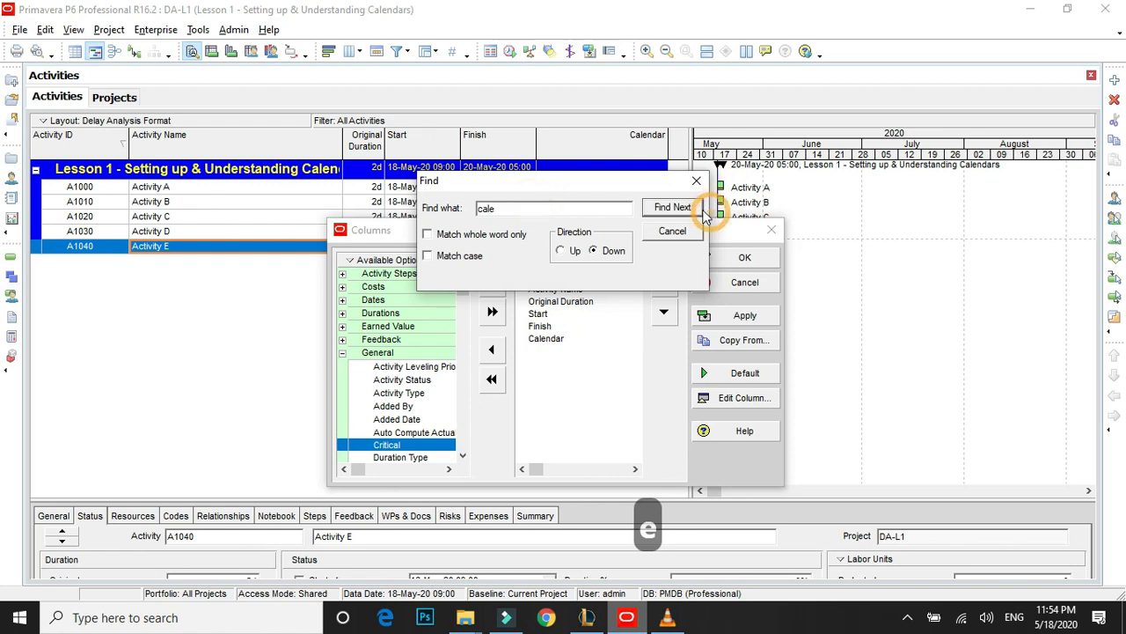
click(567, 334)
Extend the column search to "calenda", run it, and close the search.
click(538, 209)
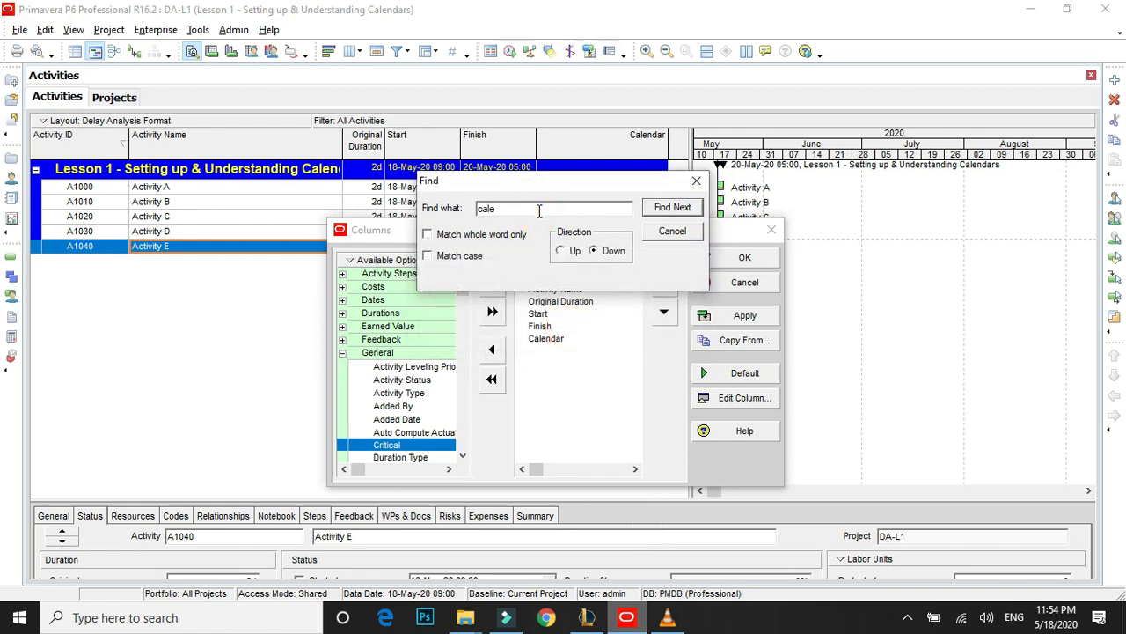
text(ndae)
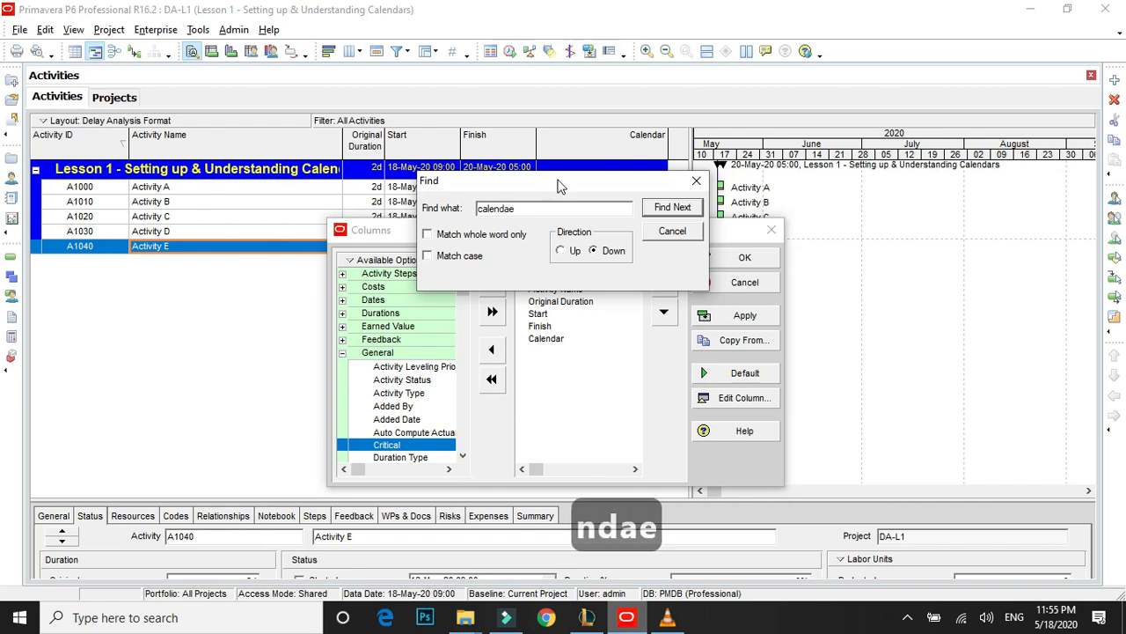
key(BackSpace)
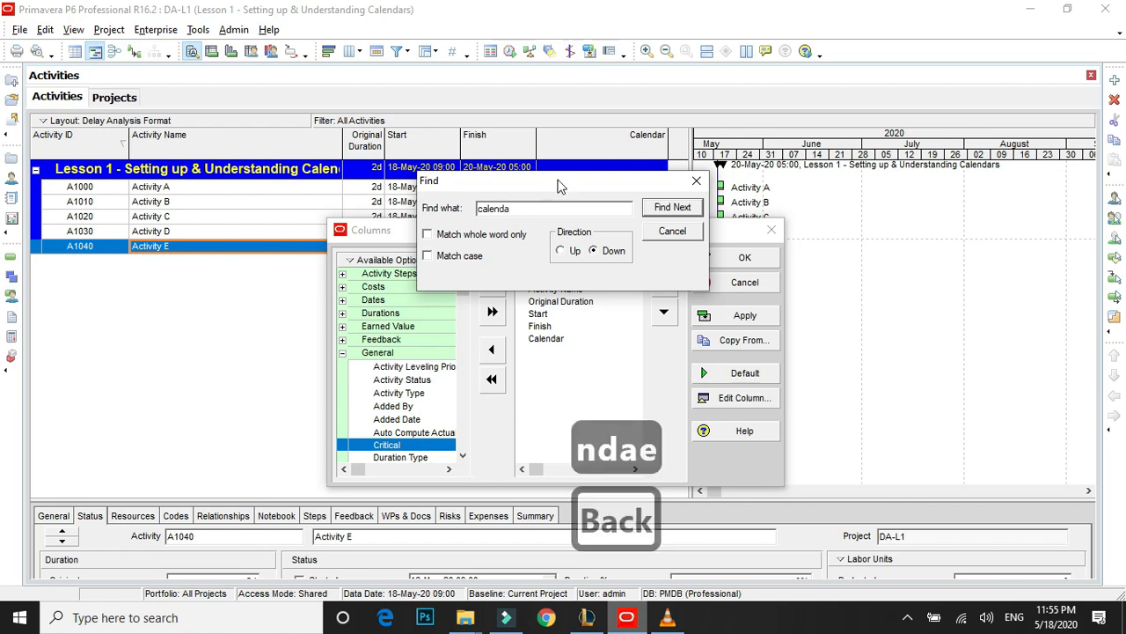
click(672, 207)
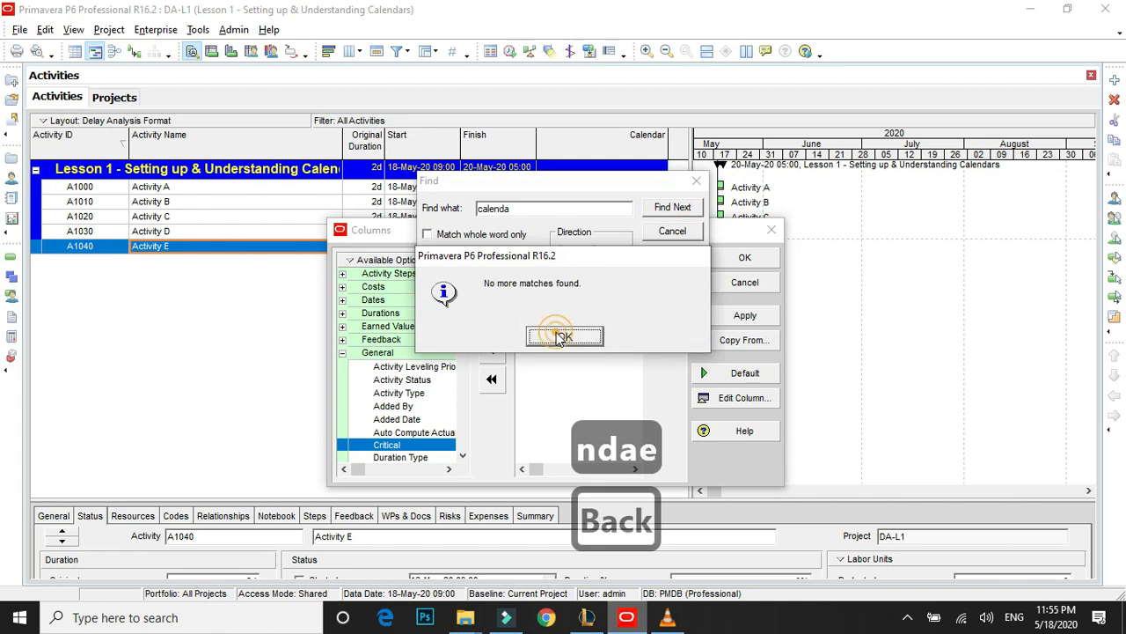
click(558, 328)
click(671, 230)
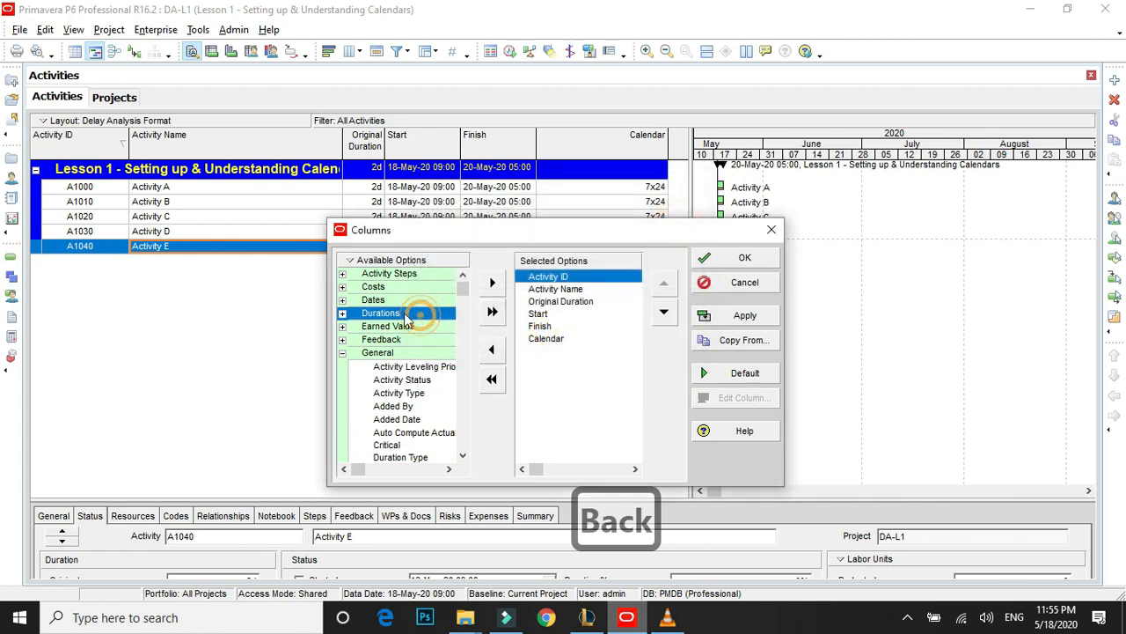
Remove the Calendar column from the selected columns.
click(362, 273)
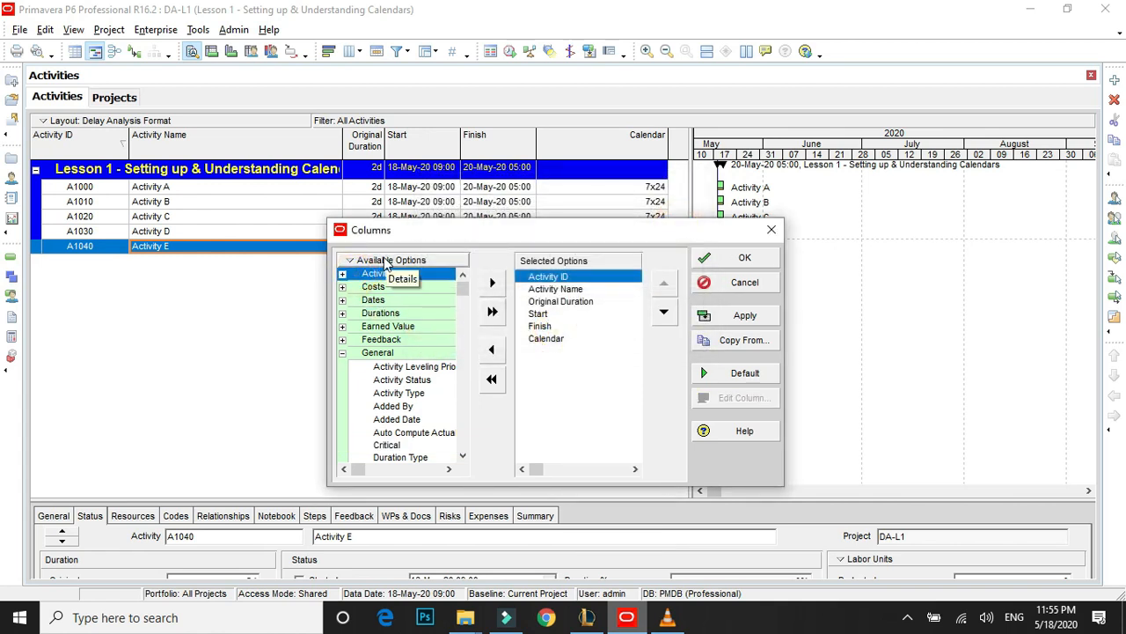
click(561, 342)
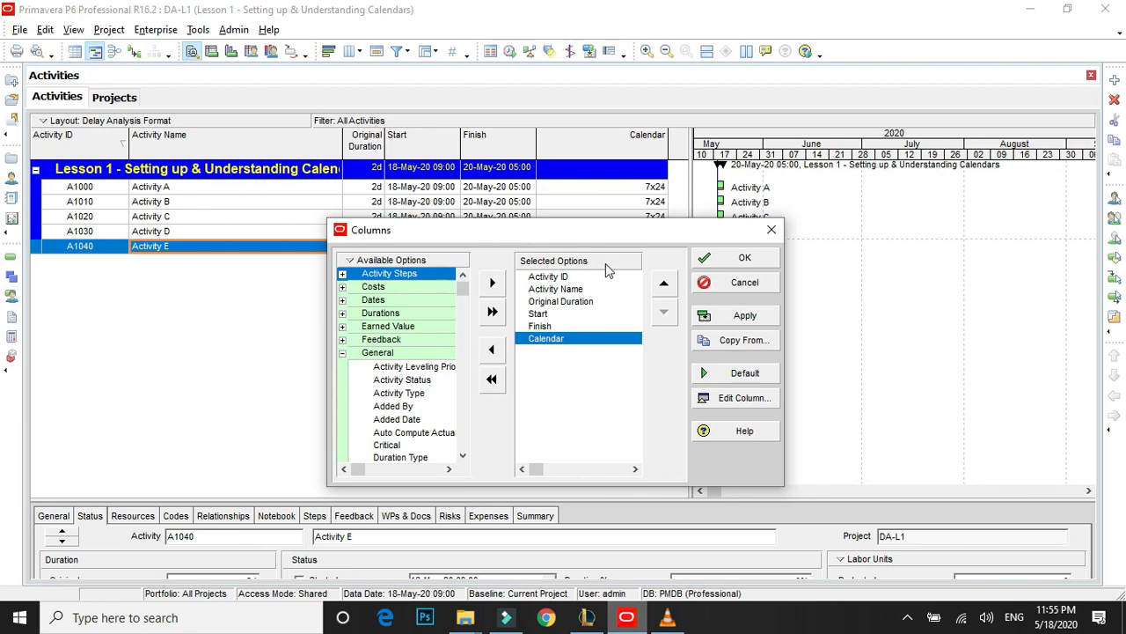
double_click(557, 341)
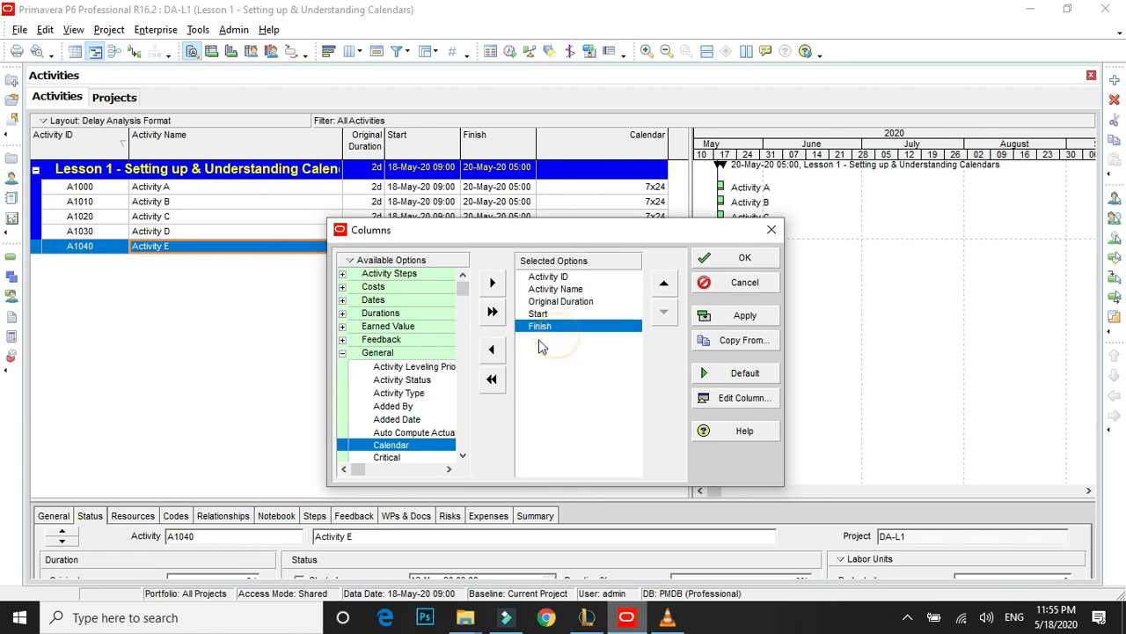
Search the available columns for "calenda", add Calendar back after Finish in the selected columns, and accept the column settings.
right_click(384, 257)
click(429, 273)
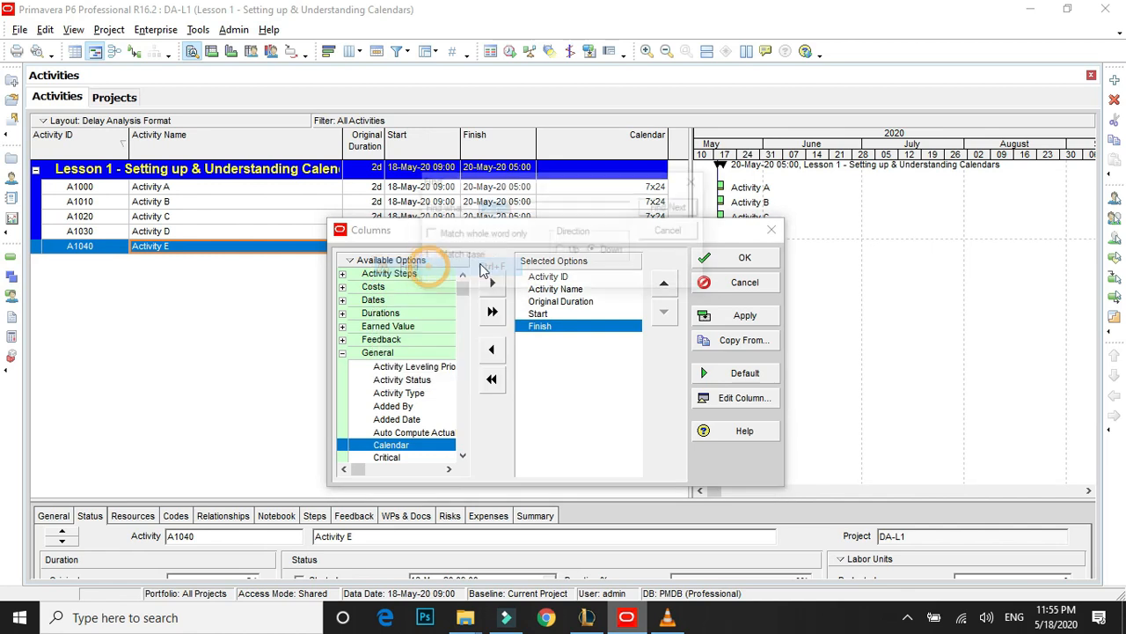
click(660, 205)
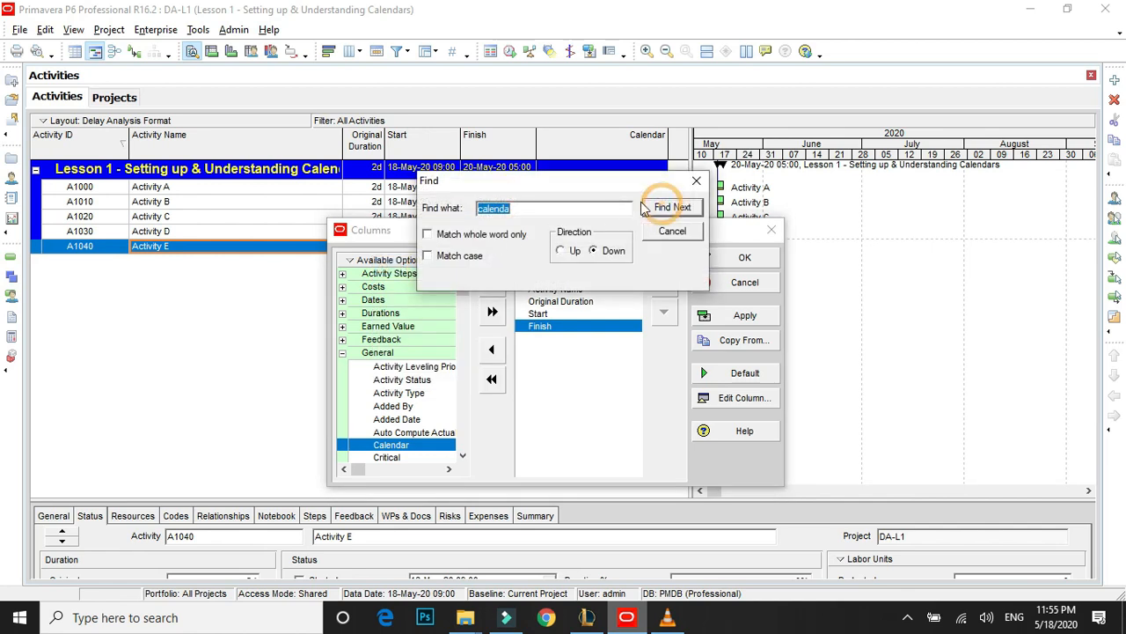
click(380, 415)
click(660, 210)
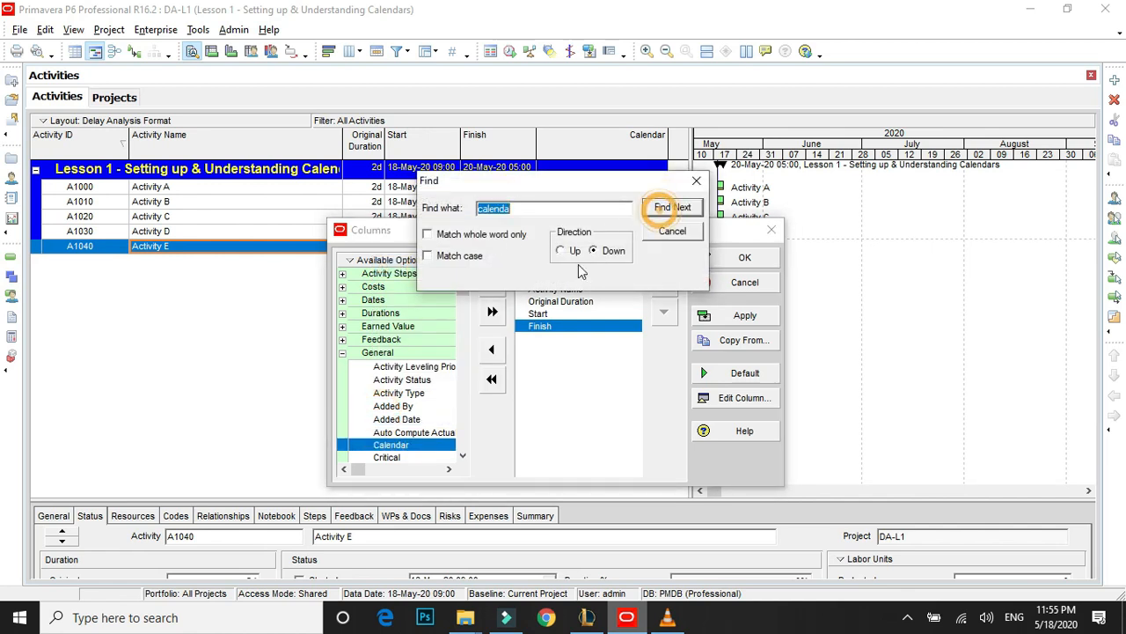
double_click(389, 447)
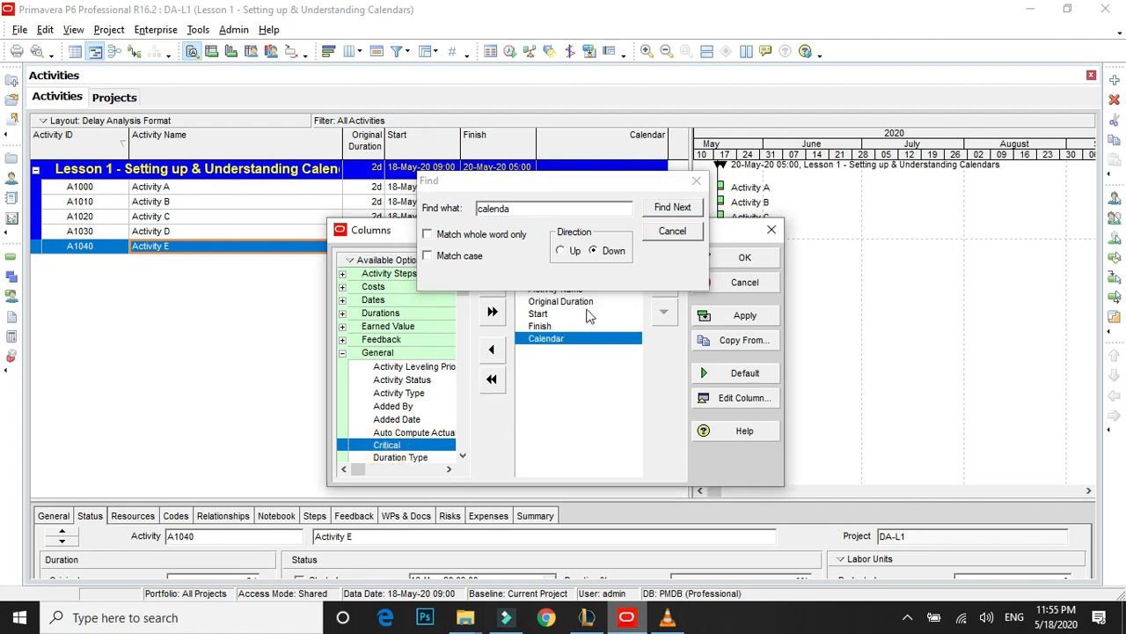
click(670, 232)
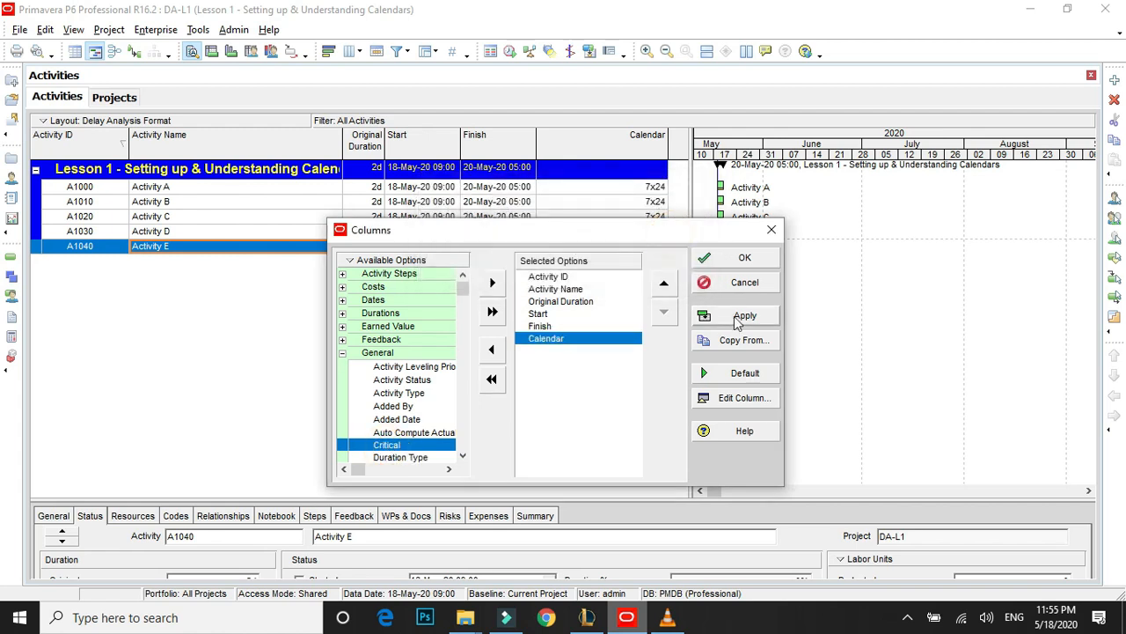
click(745, 257)
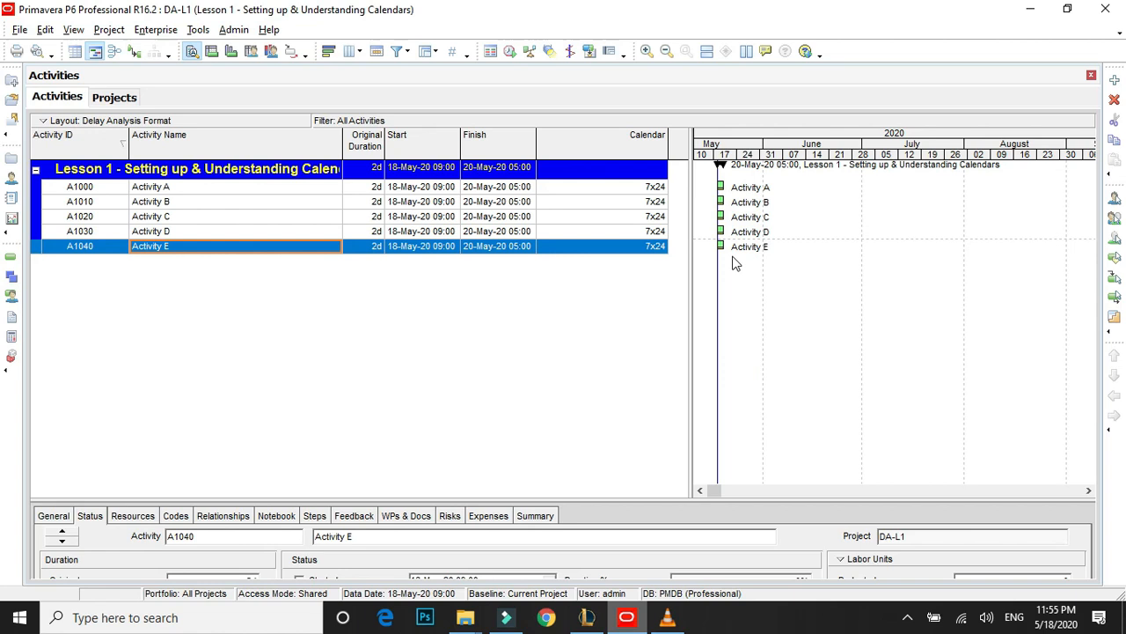
Set the original duration of Activity A to 10 days.
drag(750, 156, 853, 154)
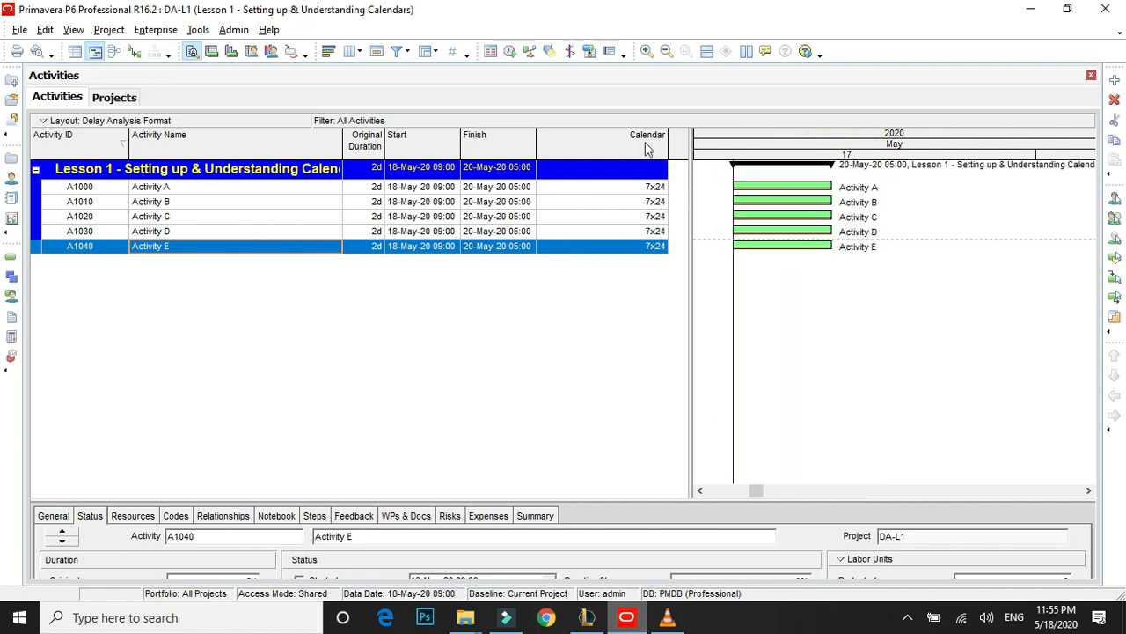
click(366, 188)
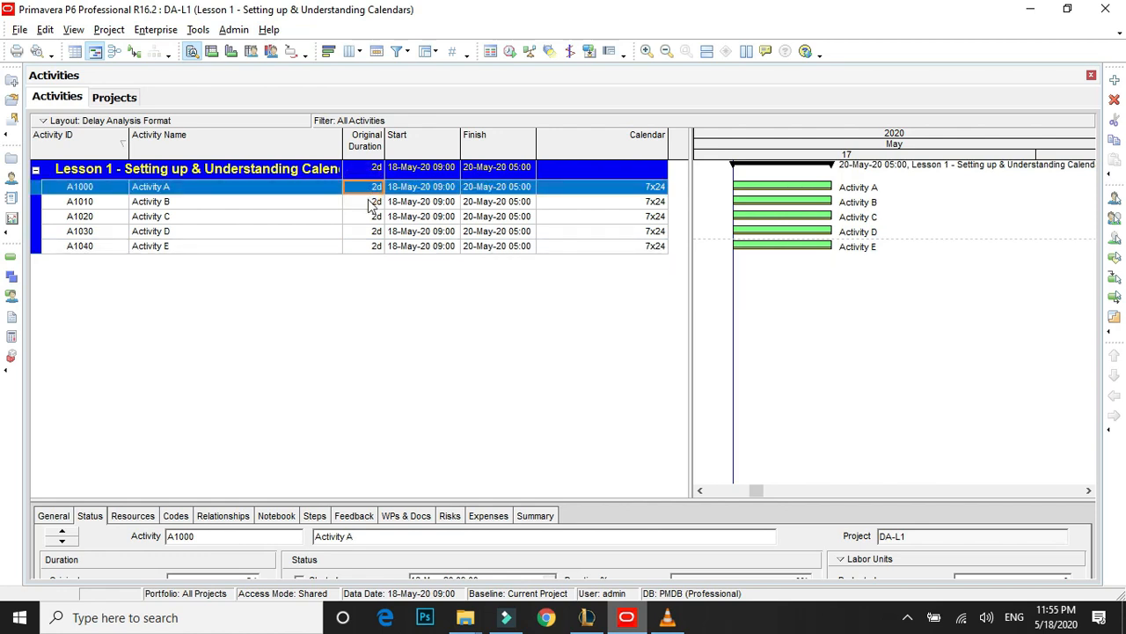
click(371, 201)
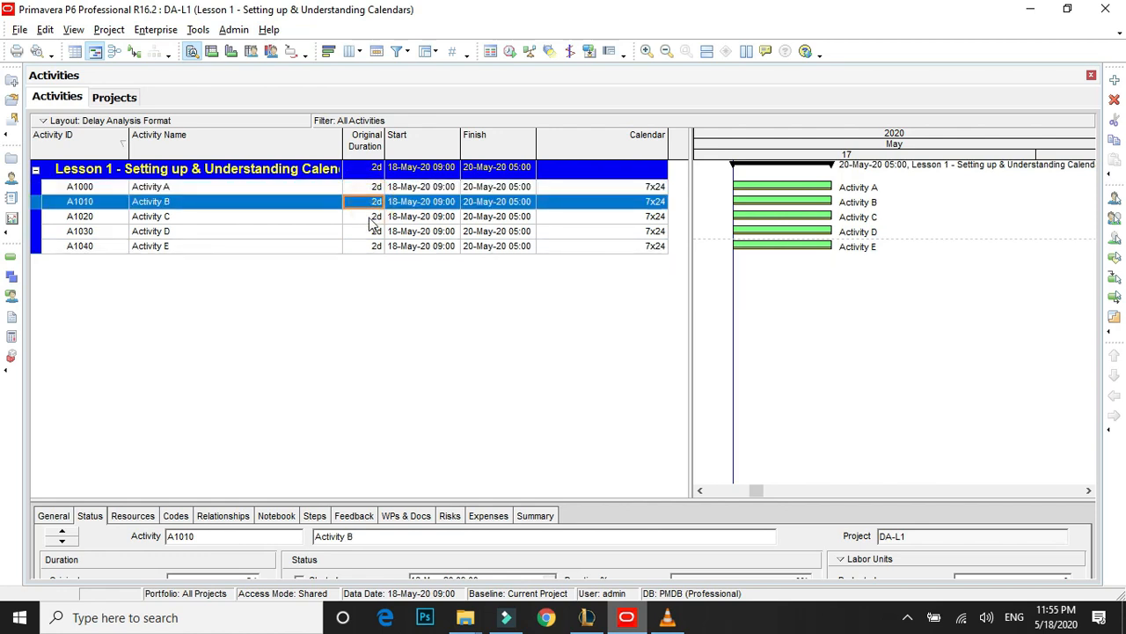
click(370, 217)
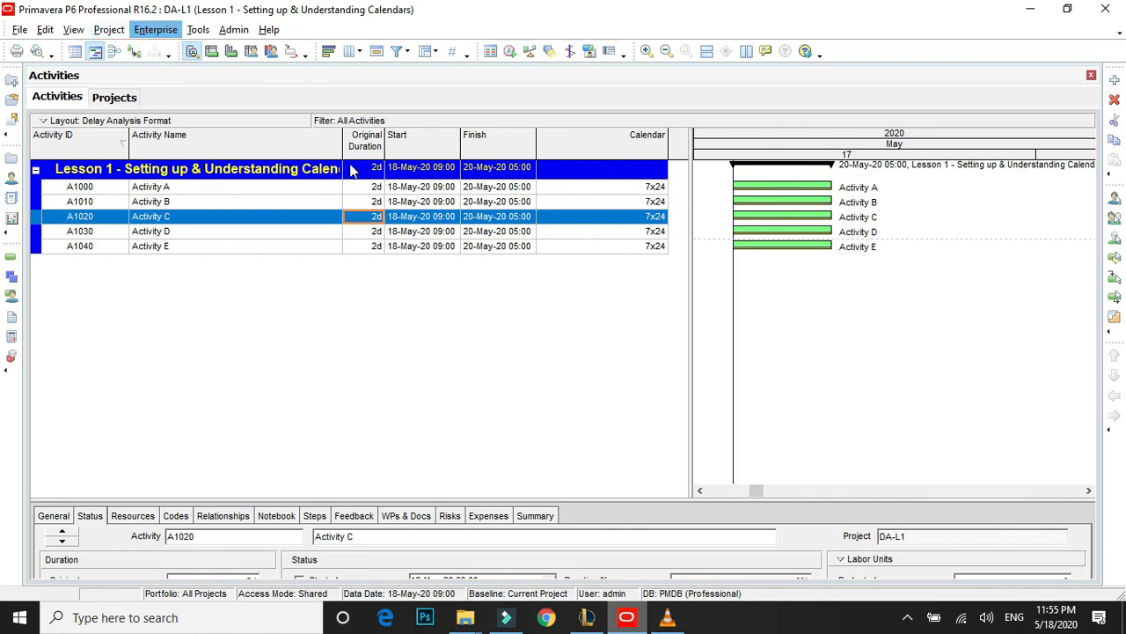
click(115, 31)
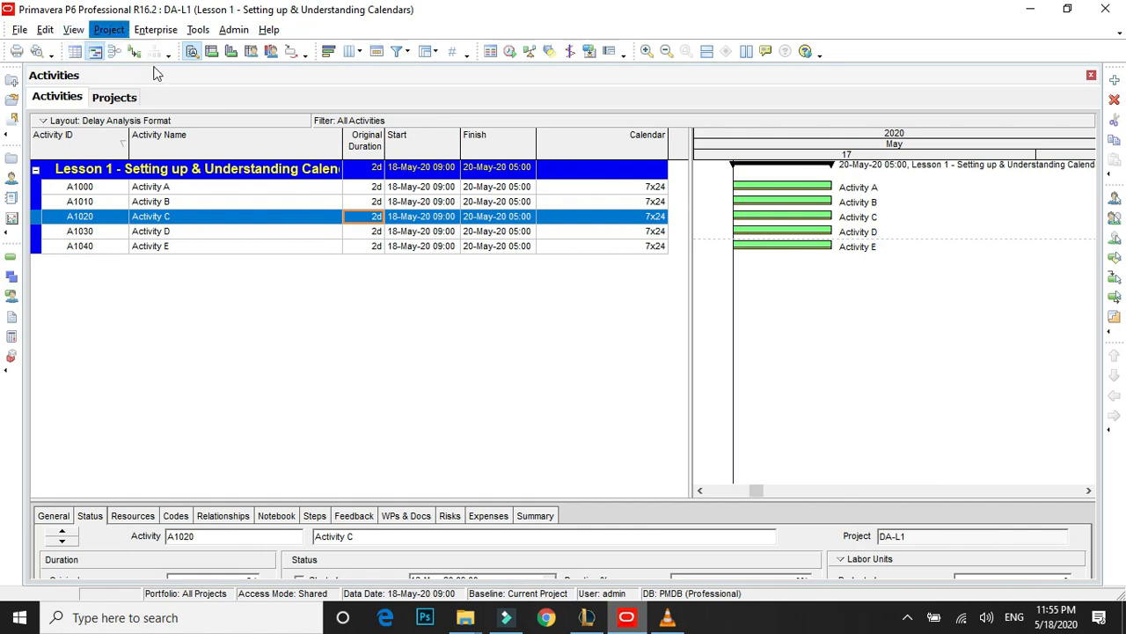
click(369, 187)
key(Return)
text(10)
key(Return)
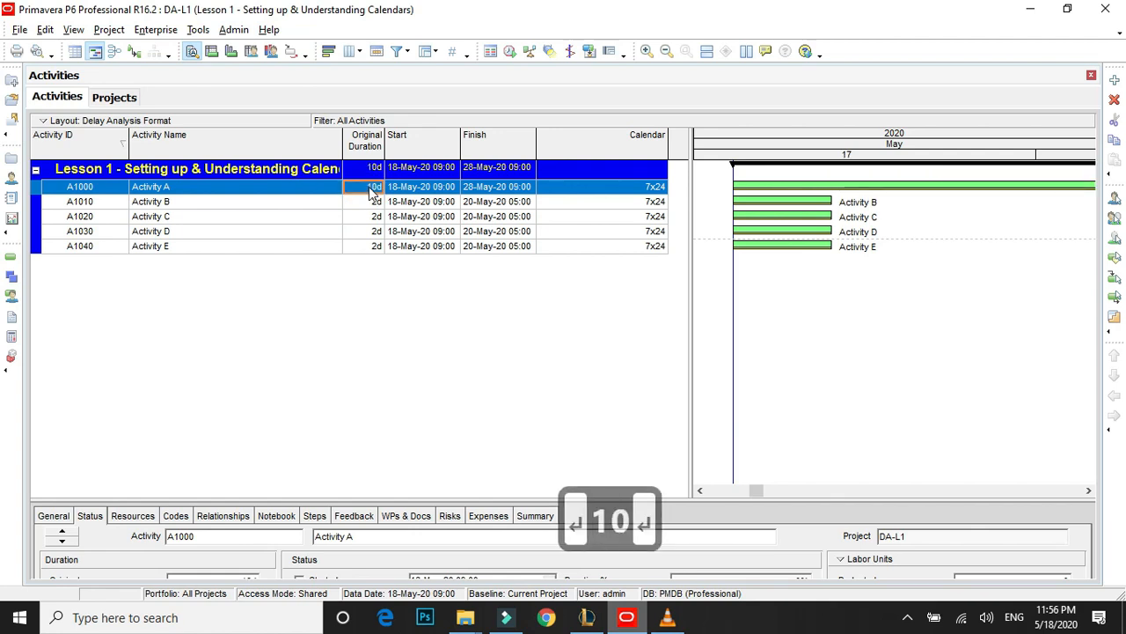
Set the original duration of Activity B to 10 days.
drag(900, 151, 799, 163)
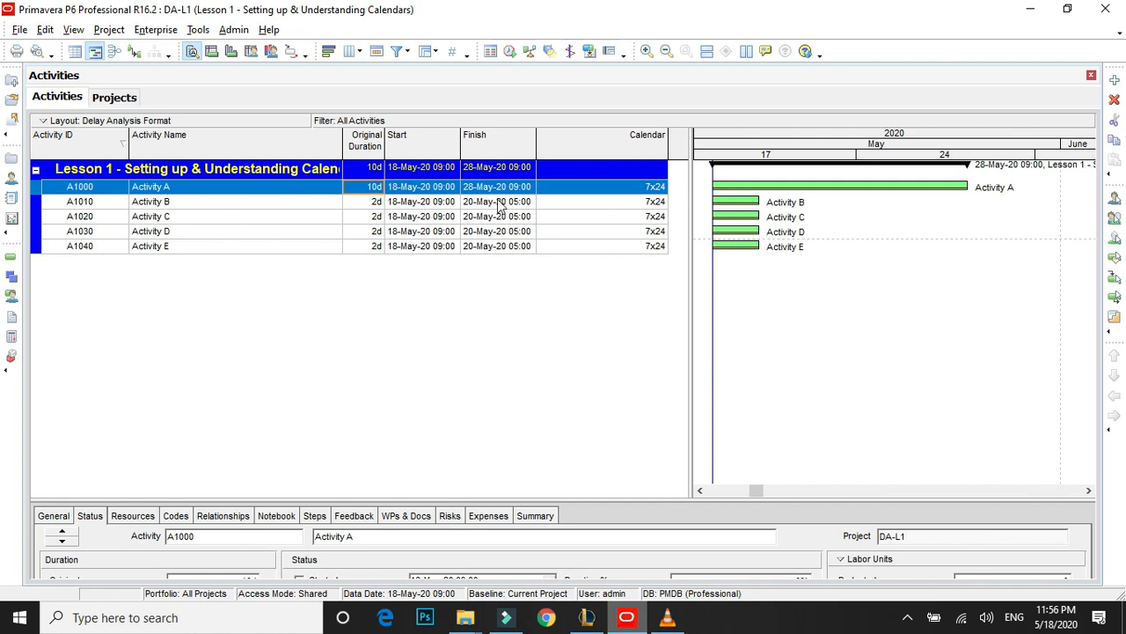
click(378, 191)
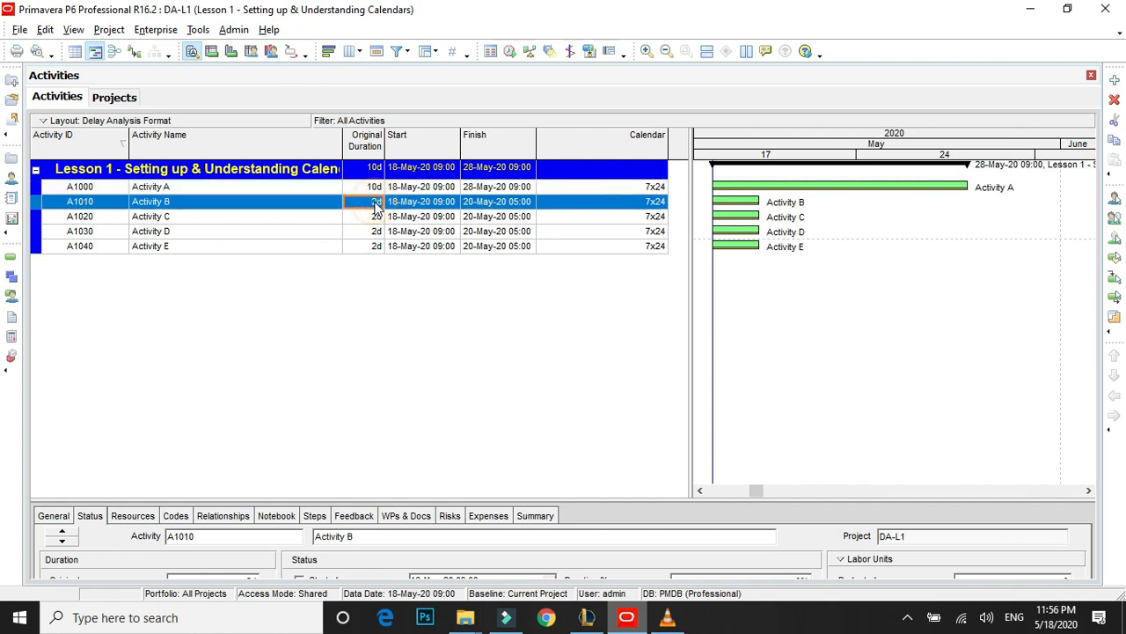
text(10)
key(Return)
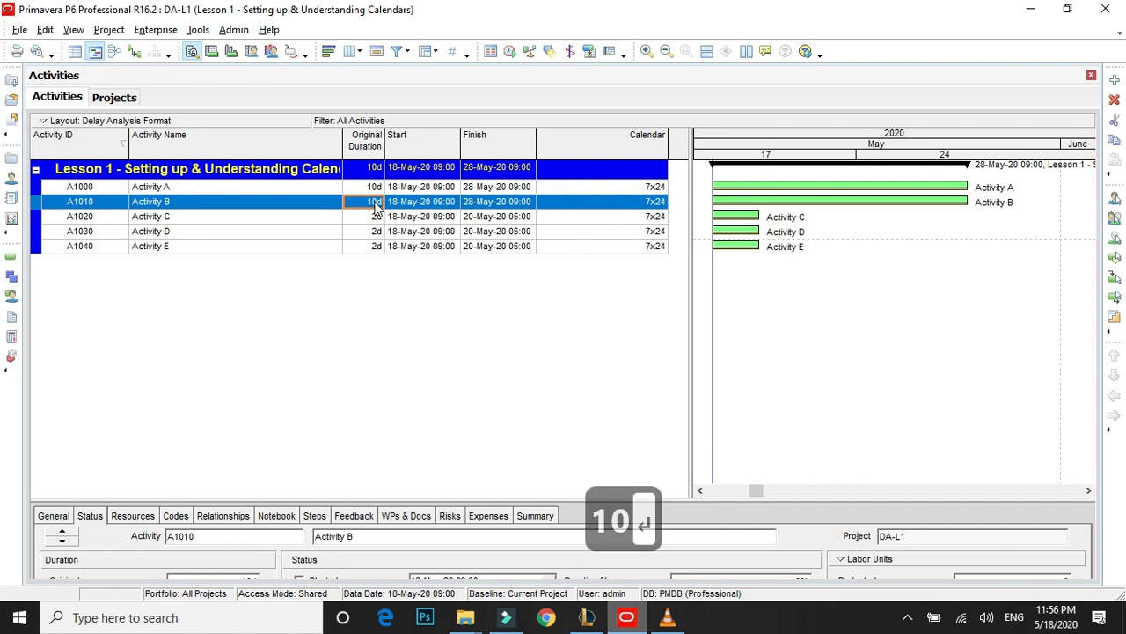
key(Return)
text(10)
key(Return)
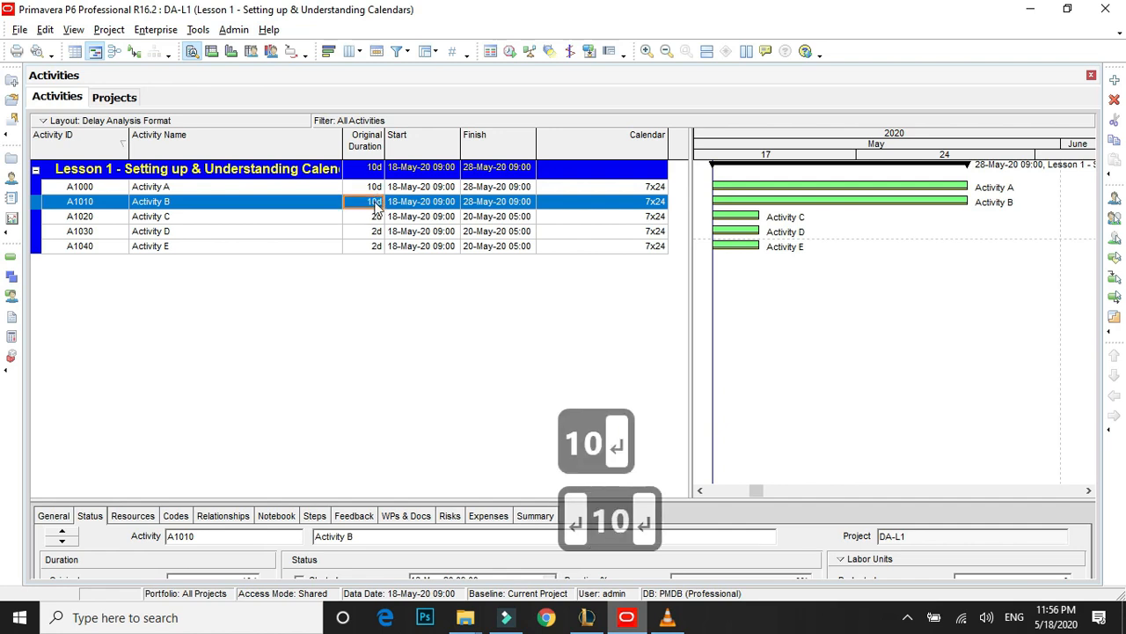
Fill the 10-day original duration of Activity B down to Activities C, D and E.
key(Down)
key(Up)
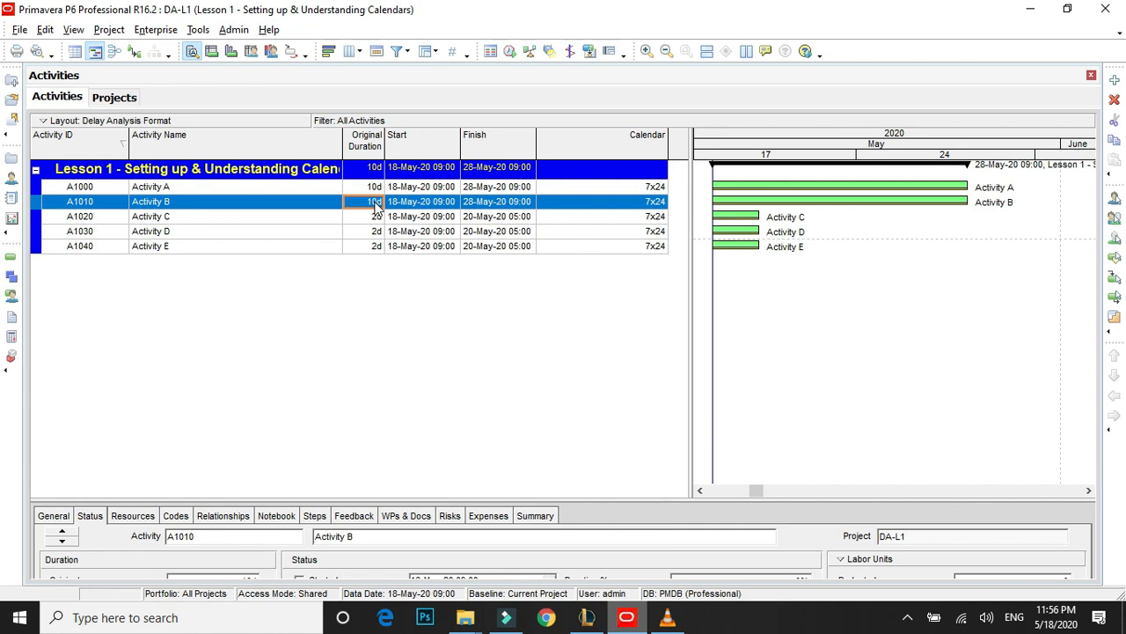
key(shift+Down)
key(shift+Down)
key(shift+Down)
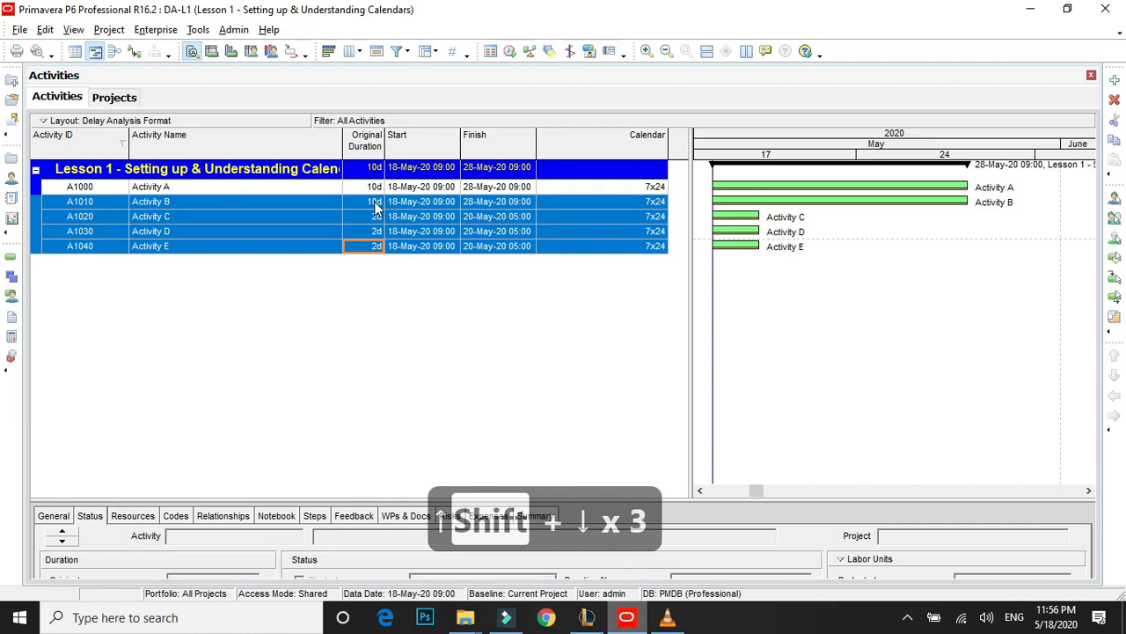
key(ctrl+e)
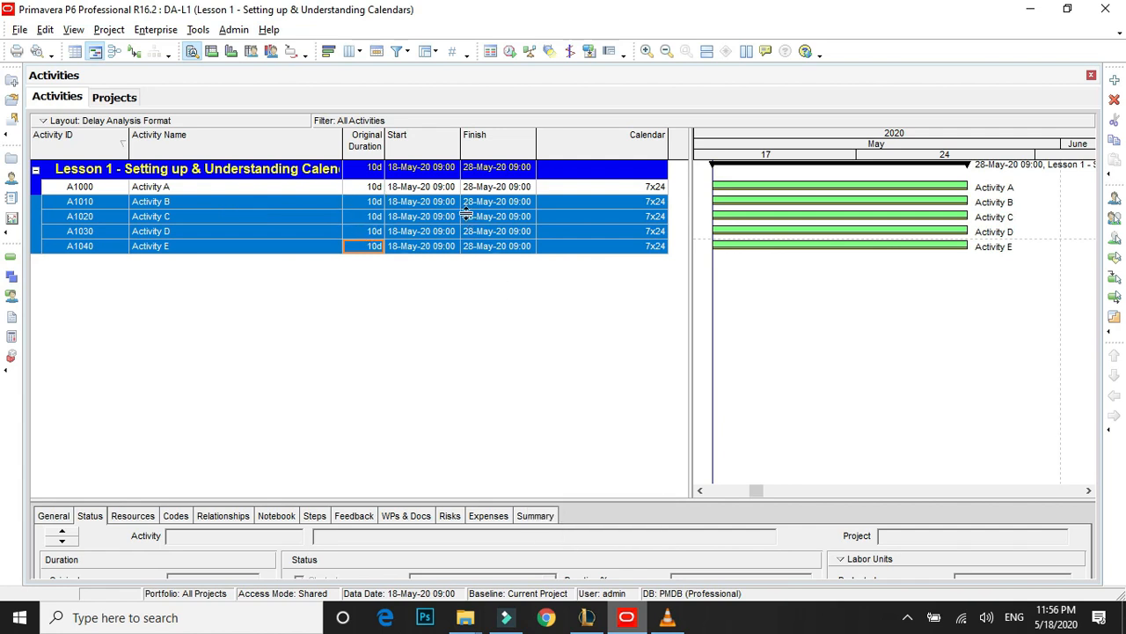
click(586, 332)
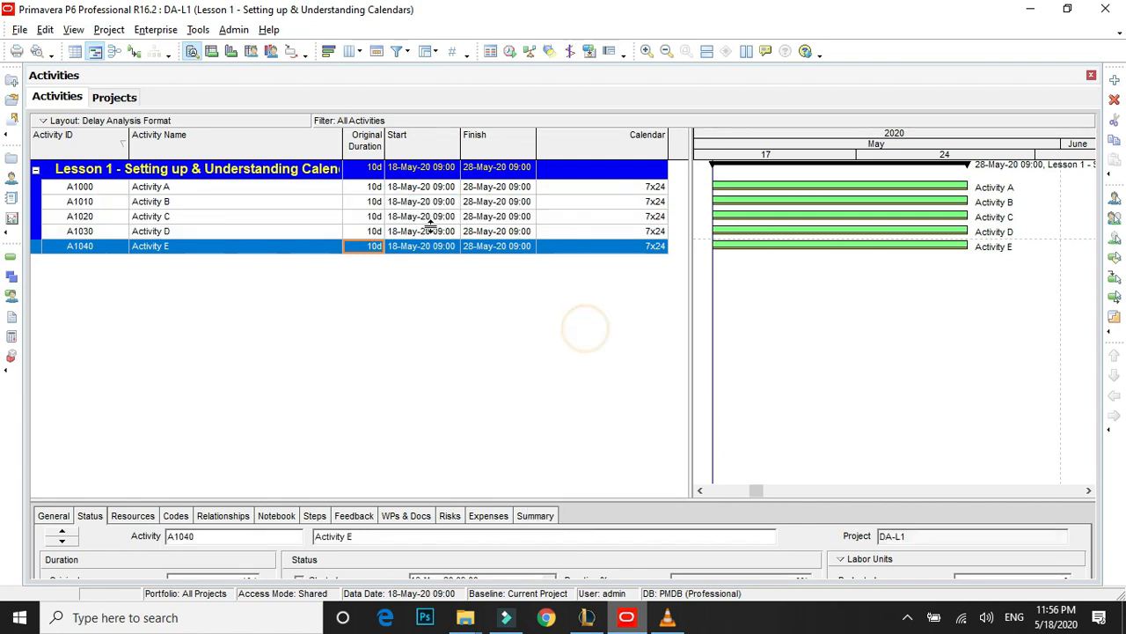
Rename Activity A as "Activity A - Wall Painting".
click(388, 189)
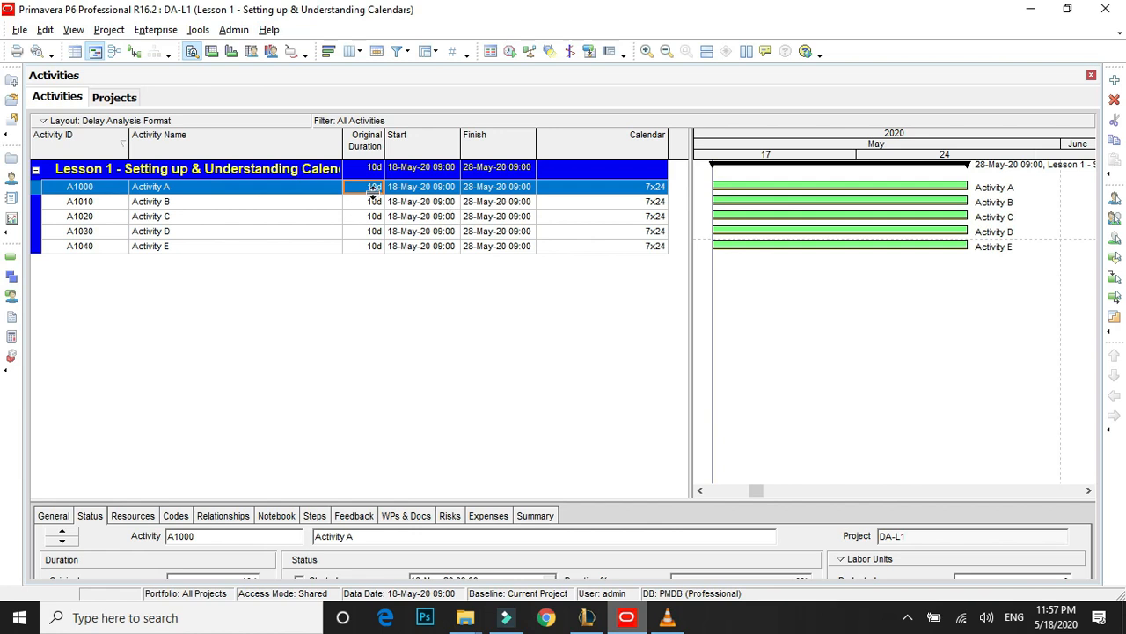
double_click(182, 188)
click(183, 188)
text(- )
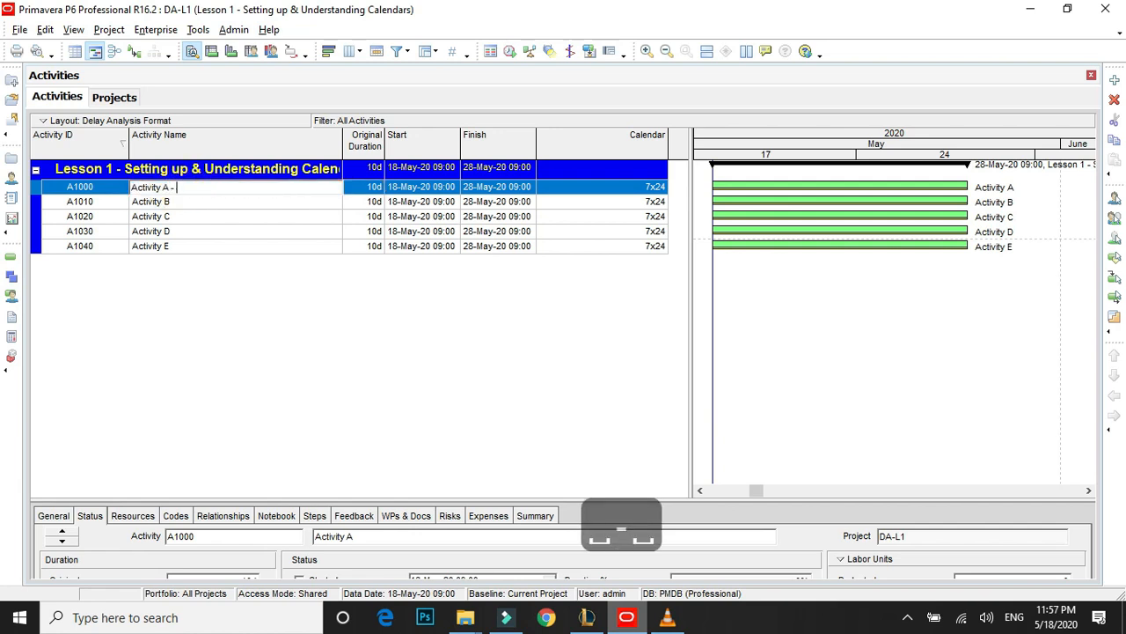
text(Wall)
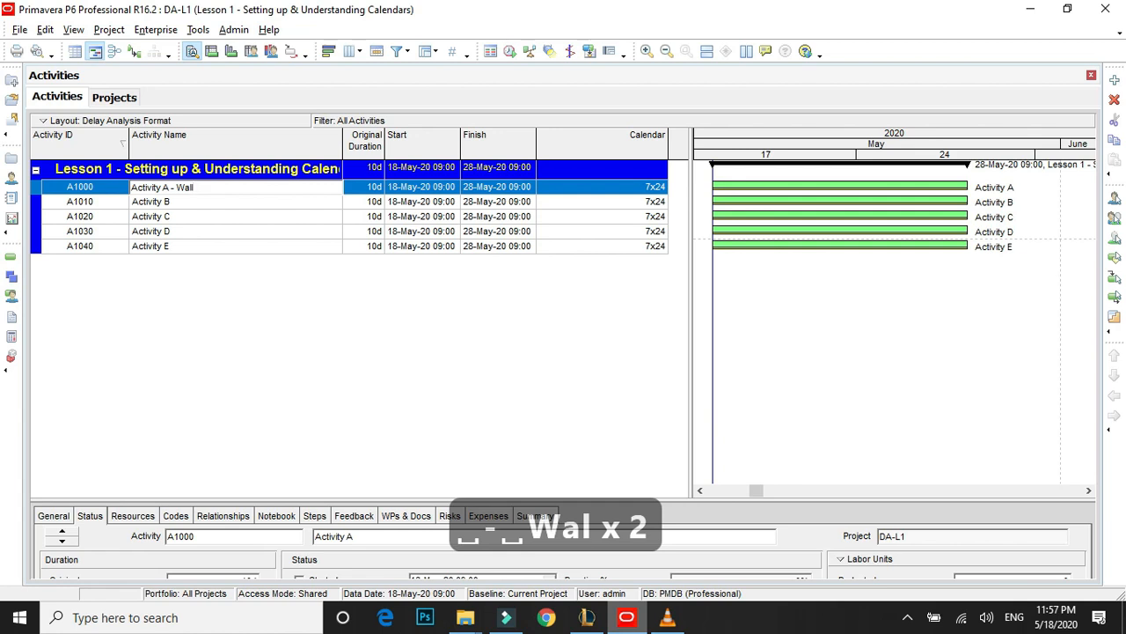
key(BackSpace)
key(BackSpace)
key(BackSpace)
key(BackSpace)
key(BackSpace)
text(Wall Painting)
key(Return)
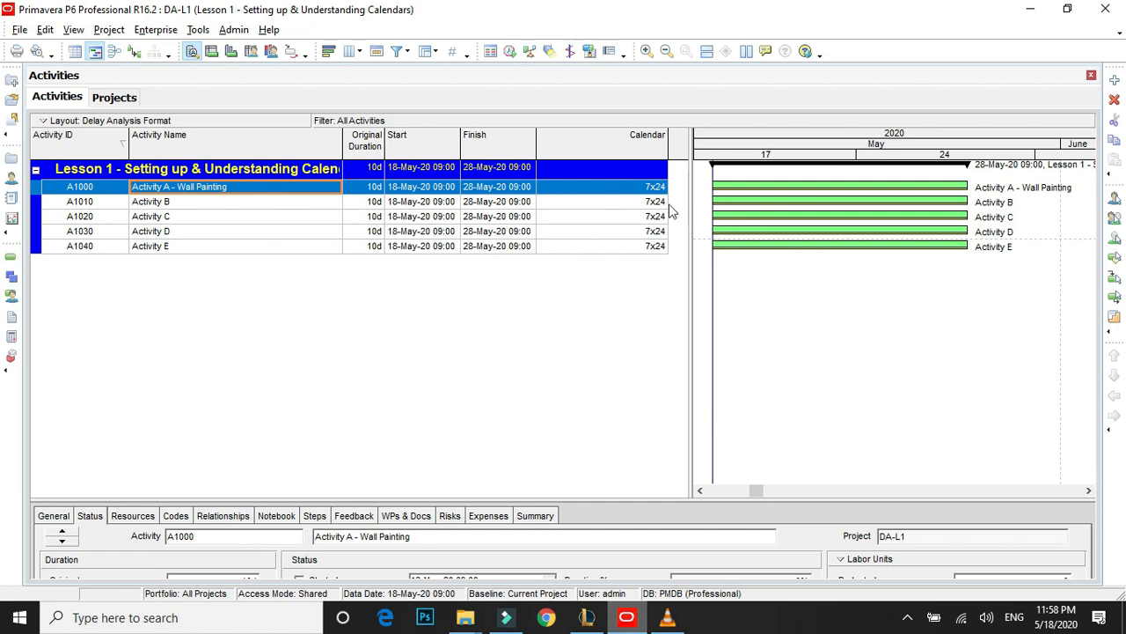
Assign the global 5x10 calendar to the Wall Painting activity.
click(641, 204)
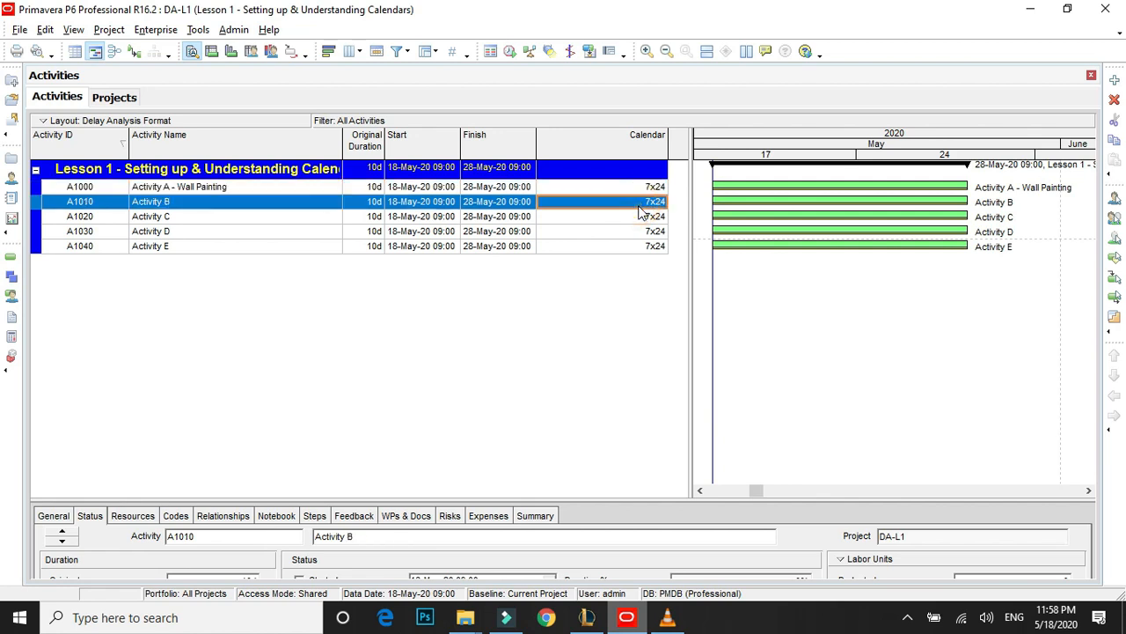
click(653, 188)
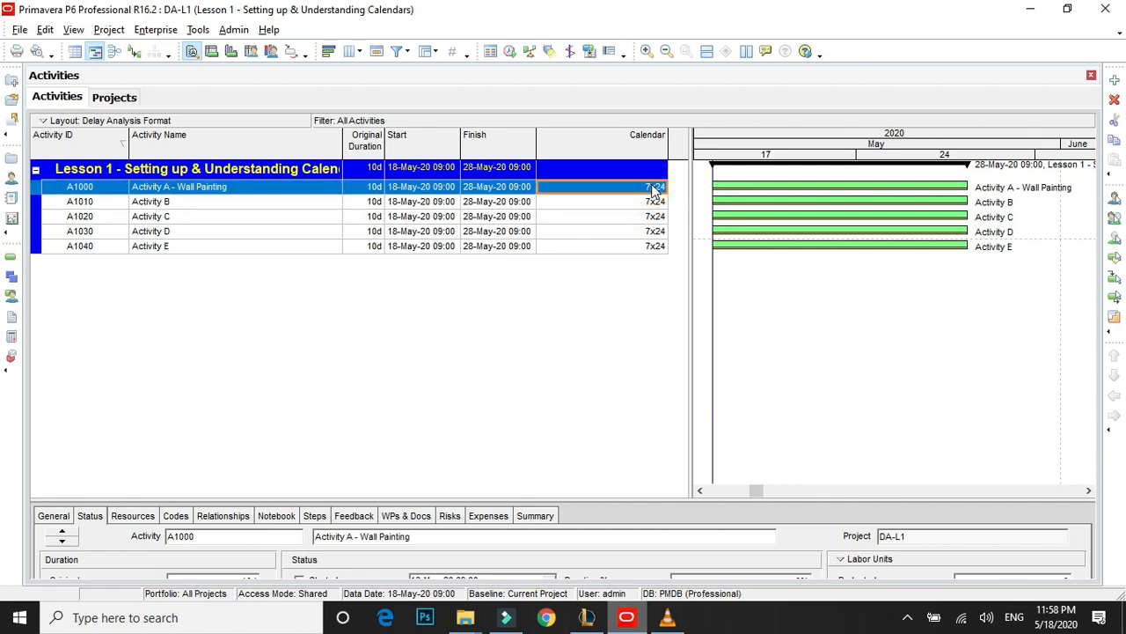
double_click(658, 190)
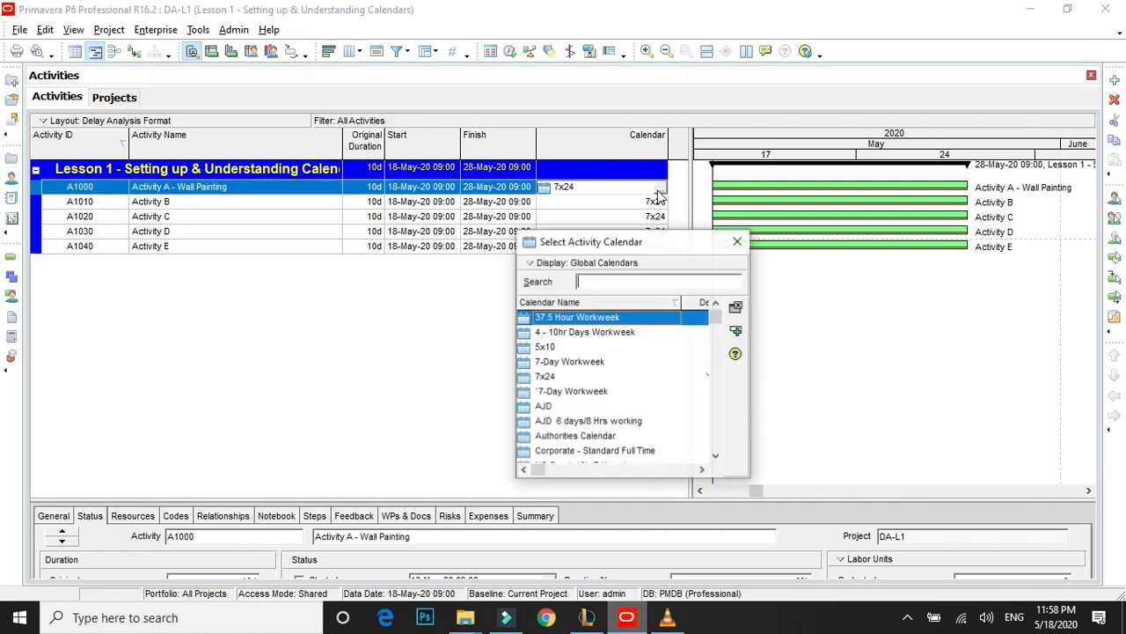
click(561, 348)
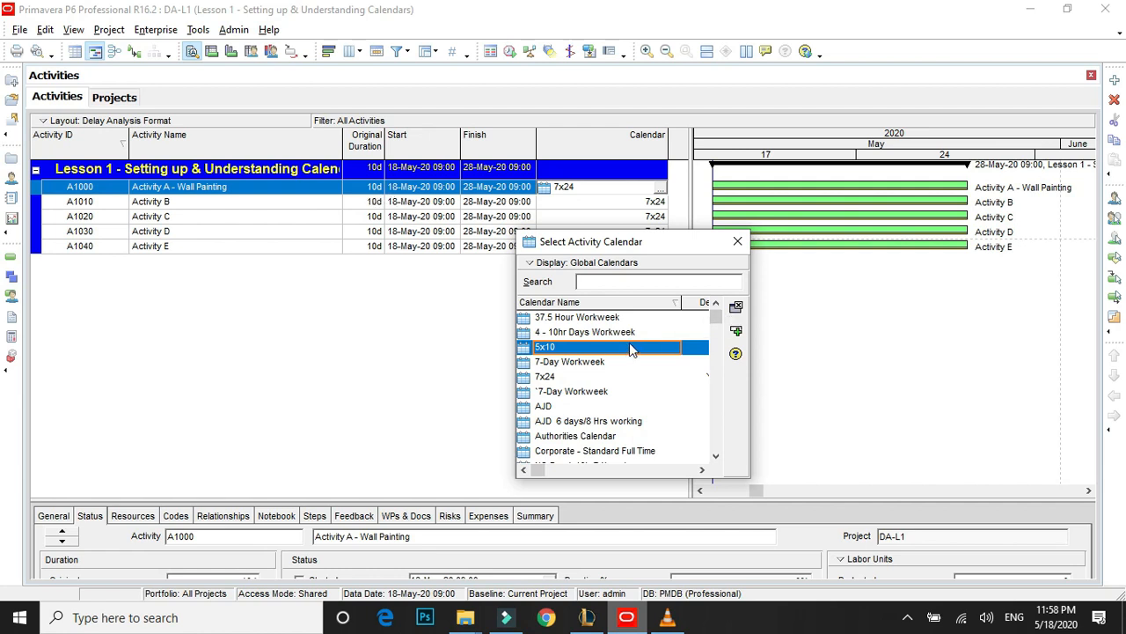
click(736, 330)
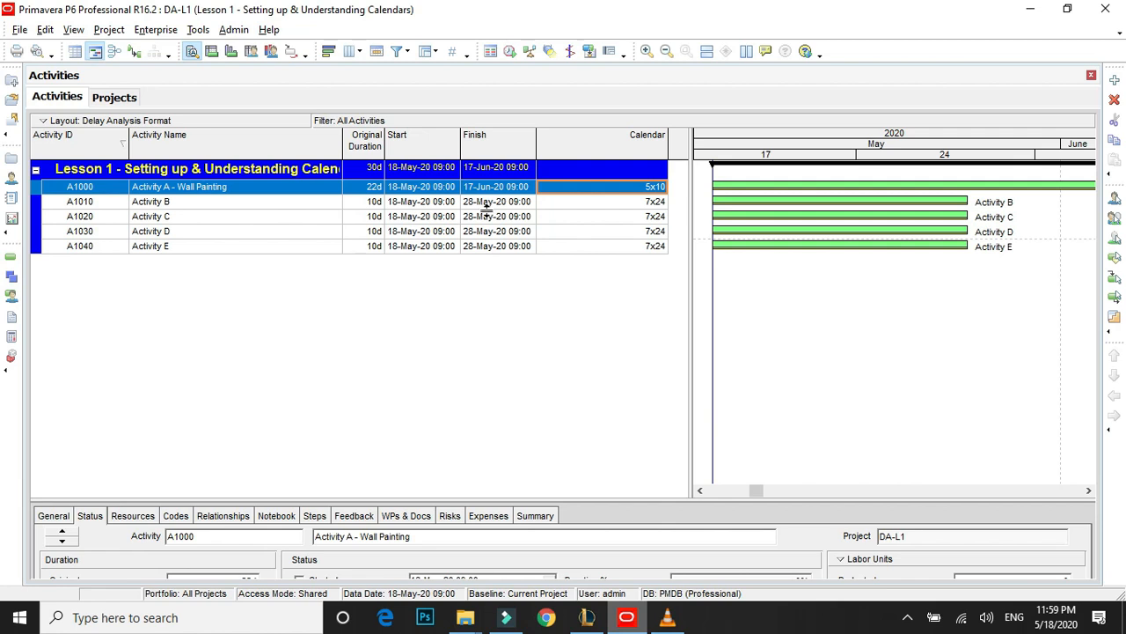
Inspect the total and detailed work hours per day of the global 5x10 calendar, leaving it without saving changes.
click(154, 32)
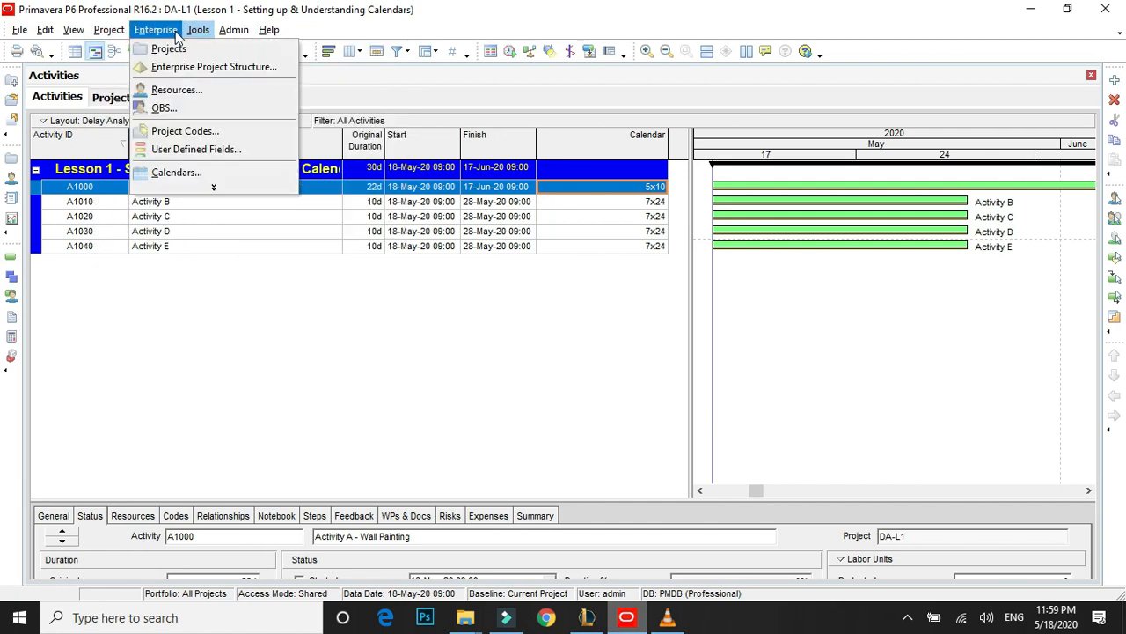
click(176, 174)
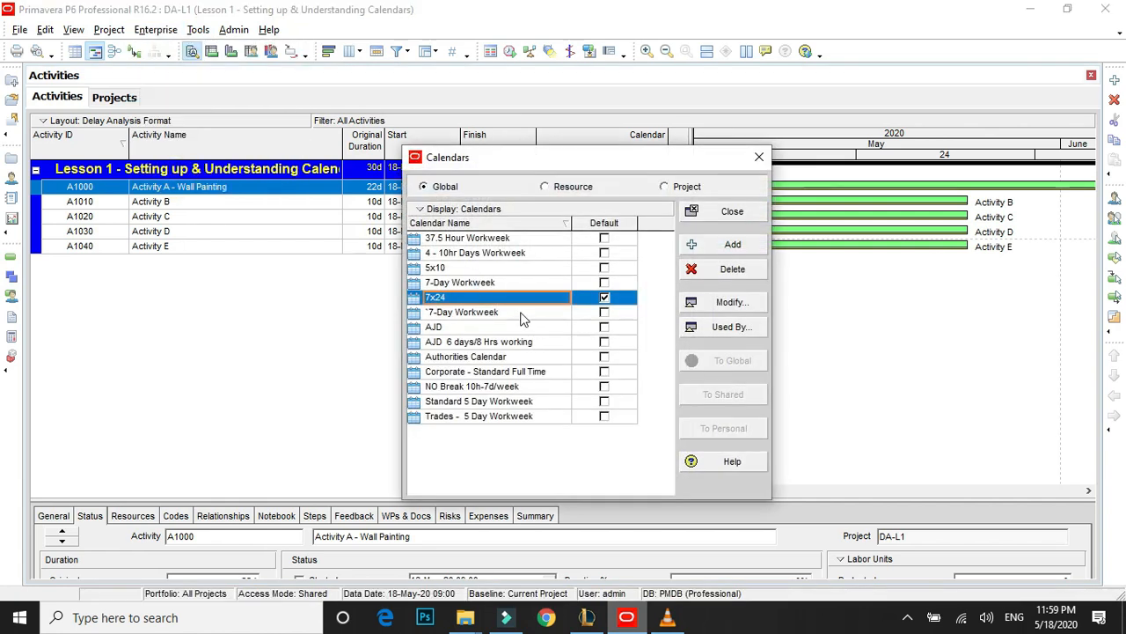
click(462, 268)
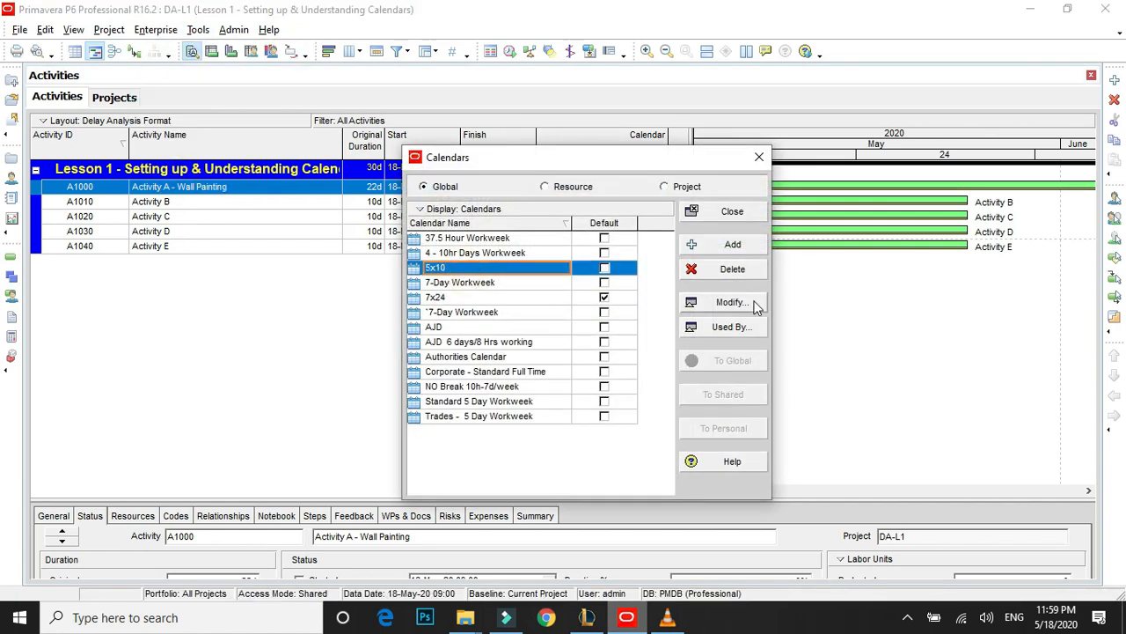
click(750, 303)
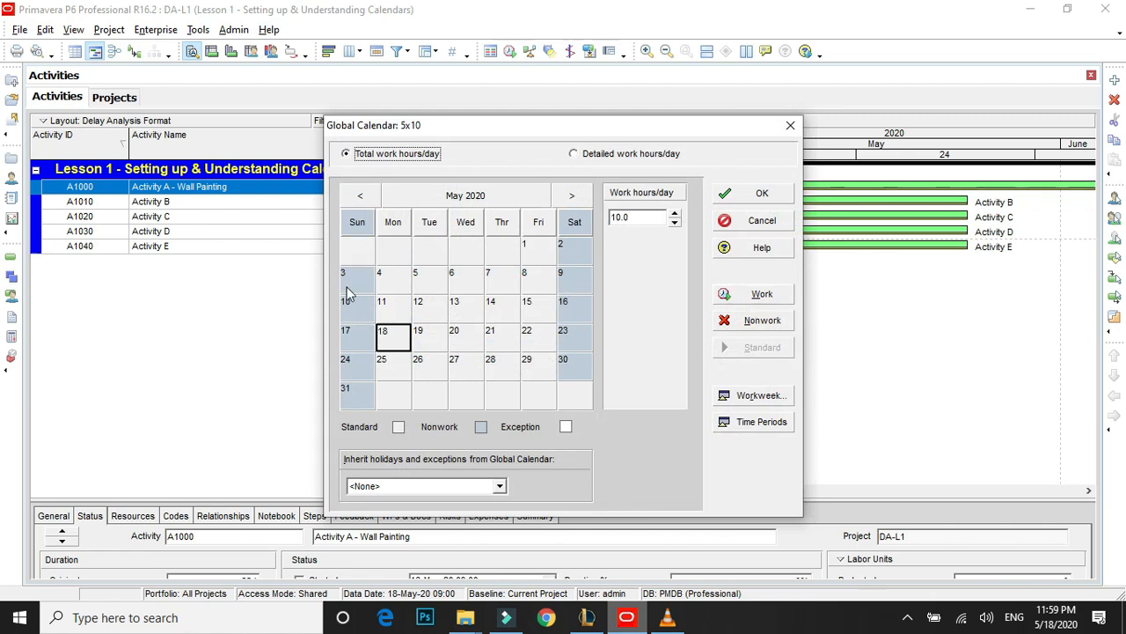
click(576, 154)
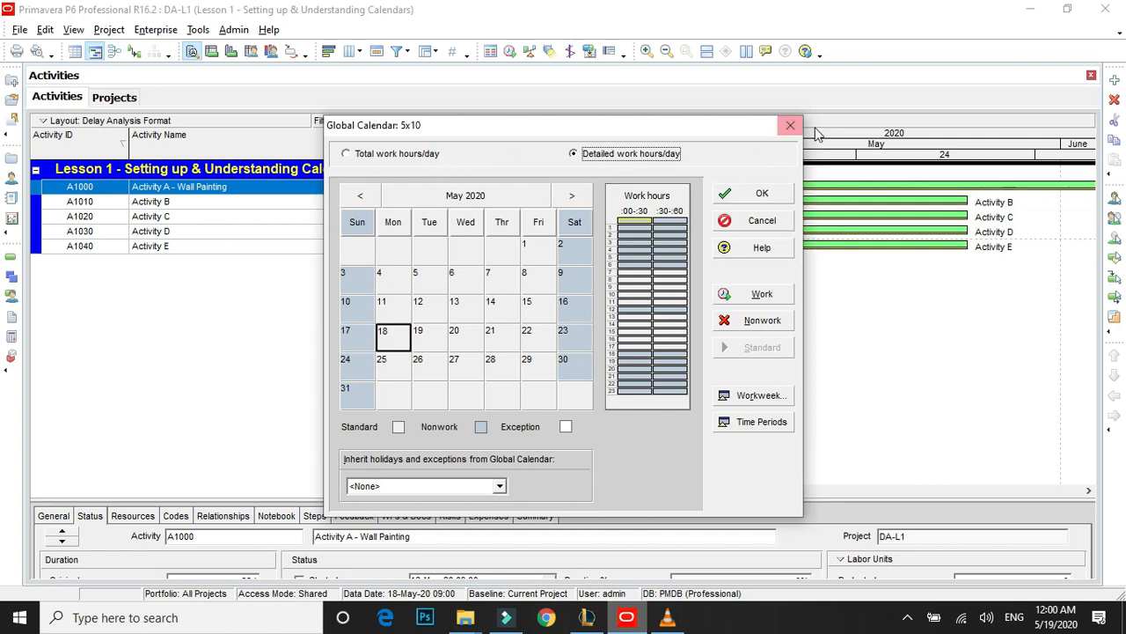
click(761, 226)
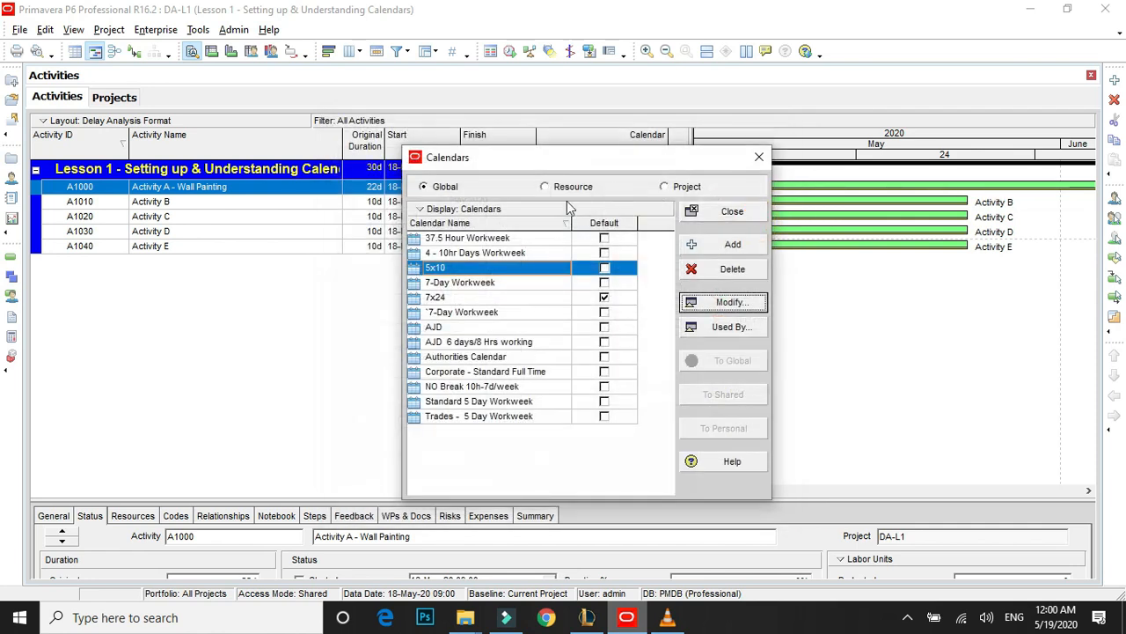
Inspect the total and detailed work hours per day of the global 7x24 calendar, and close the calendar list without changes.
click(463, 297)
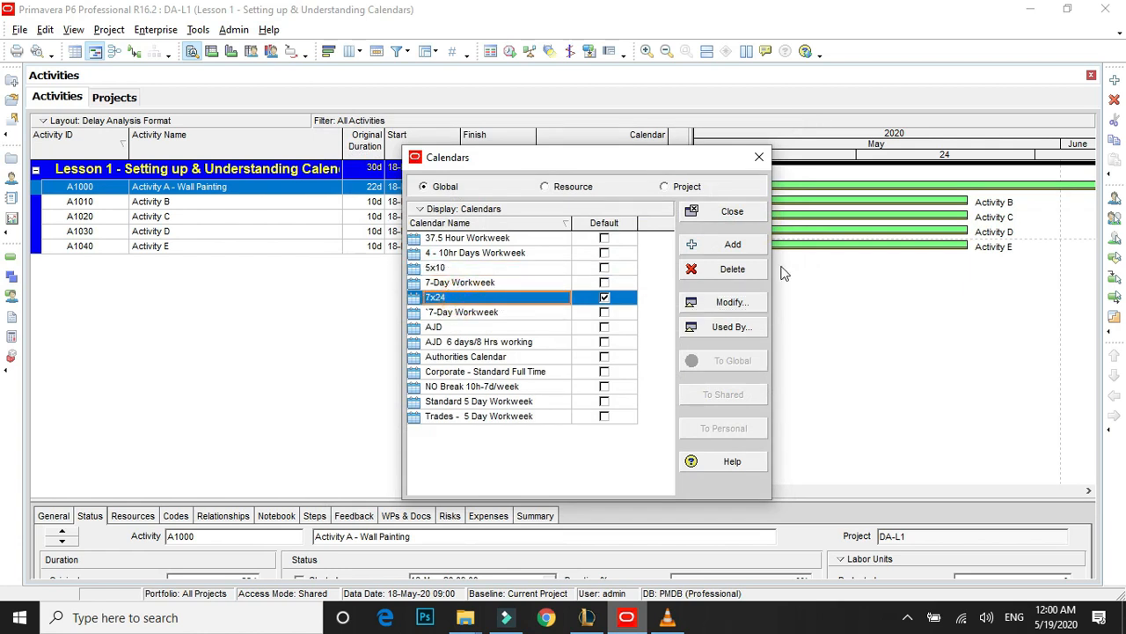
click(730, 302)
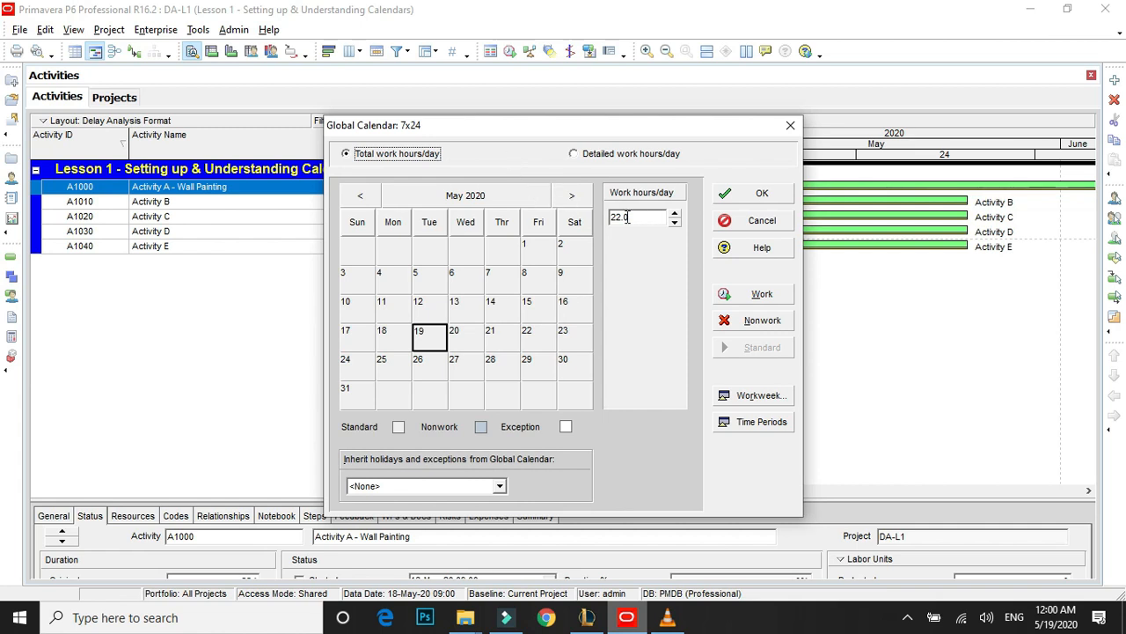
click(597, 156)
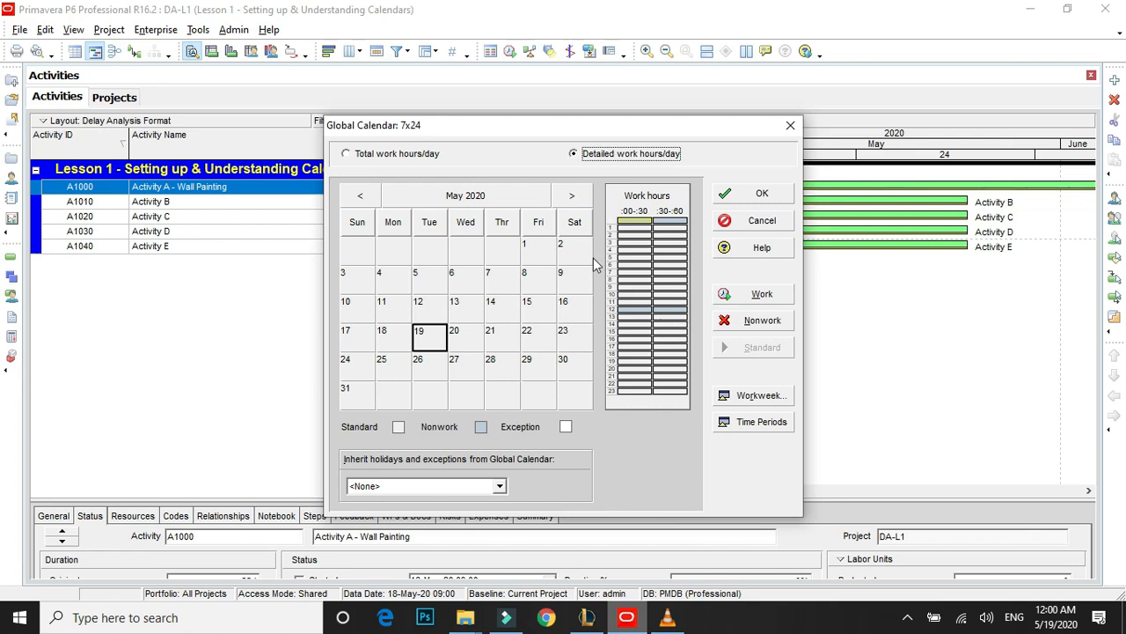
click(759, 222)
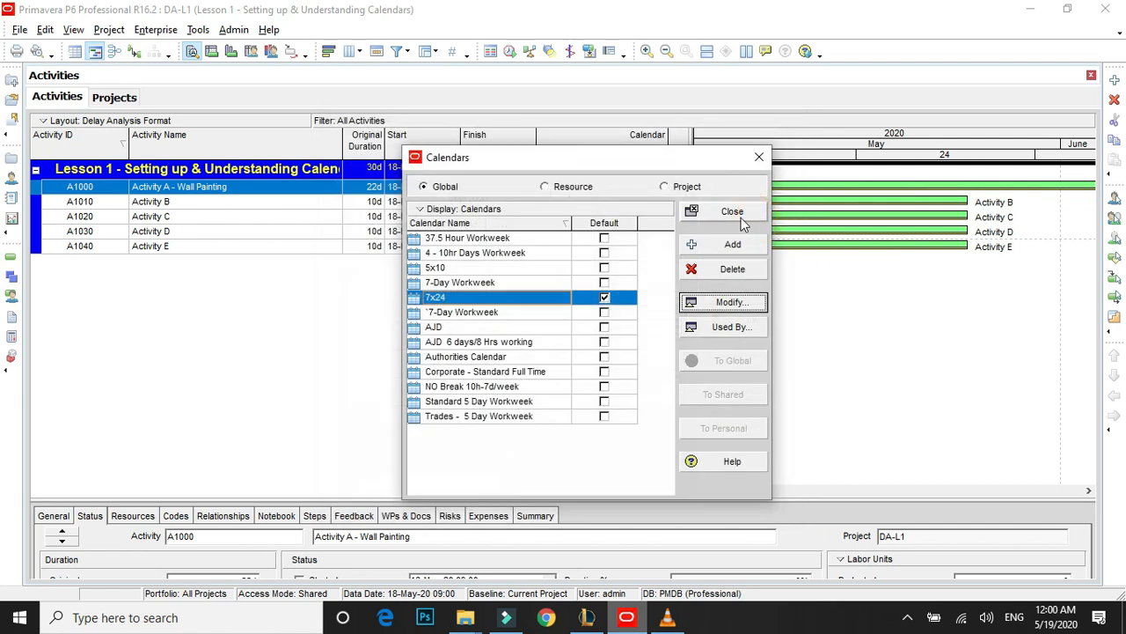
click(757, 157)
Compare the original duration of the Wall Painting activity with those of Activities B to E in the activity table.
click(645, 202)
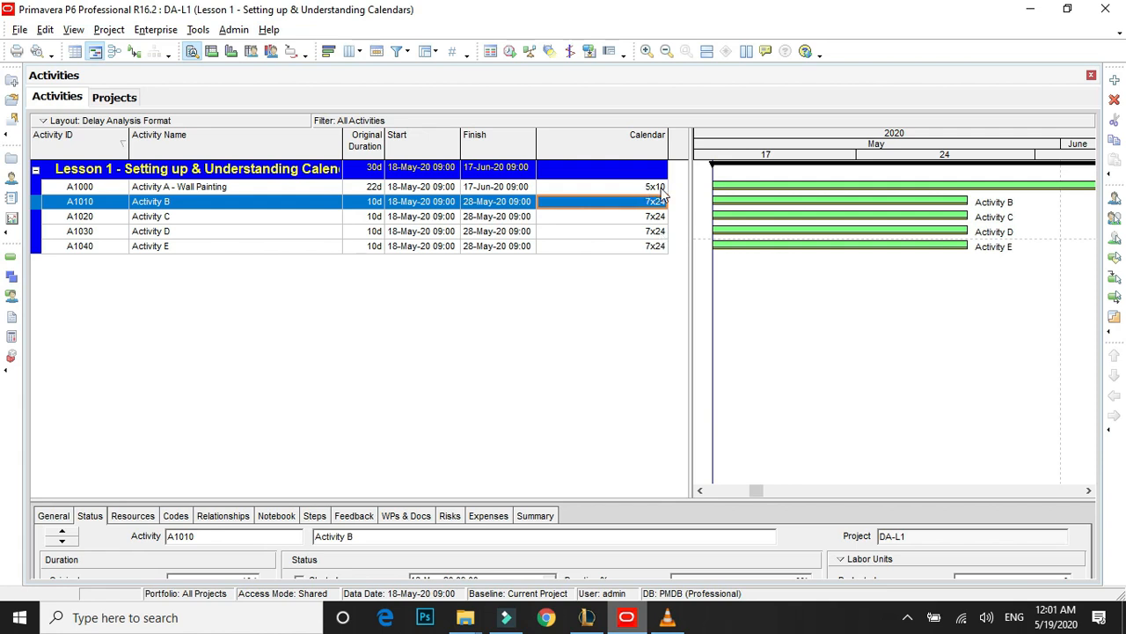
click(373, 188)
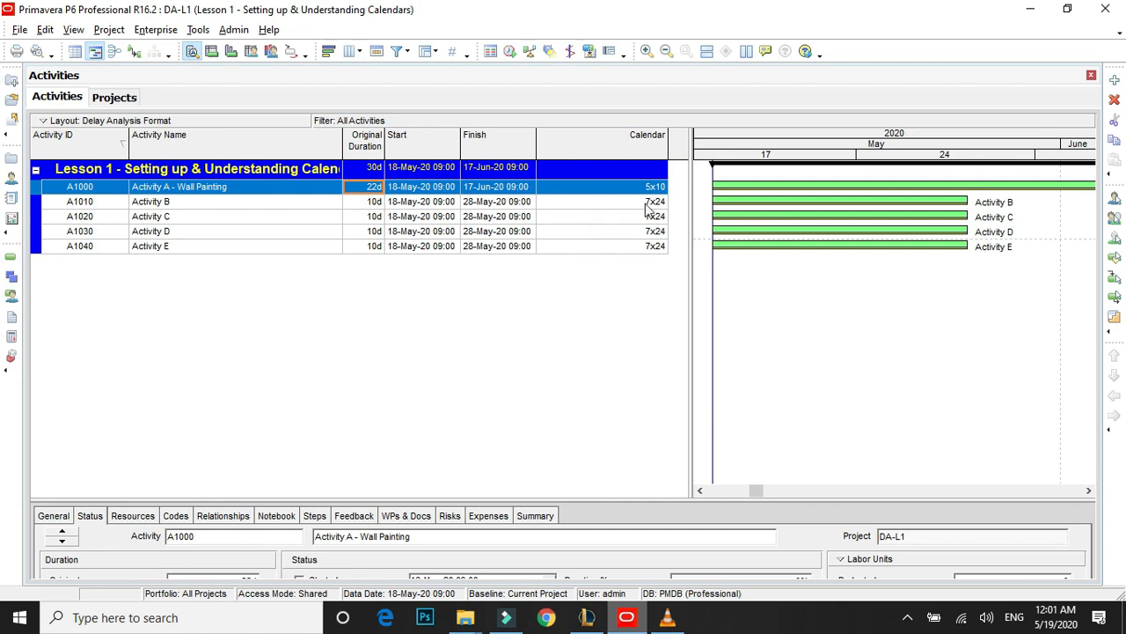
click(372, 203)
click(370, 249)
click(377, 232)
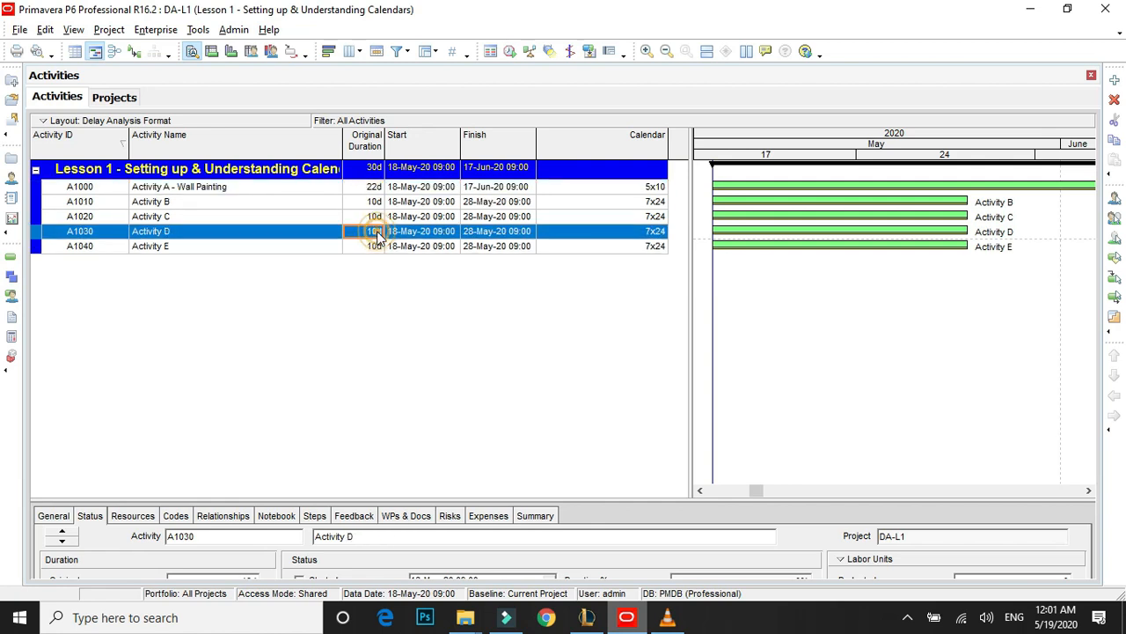
click(372, 188)
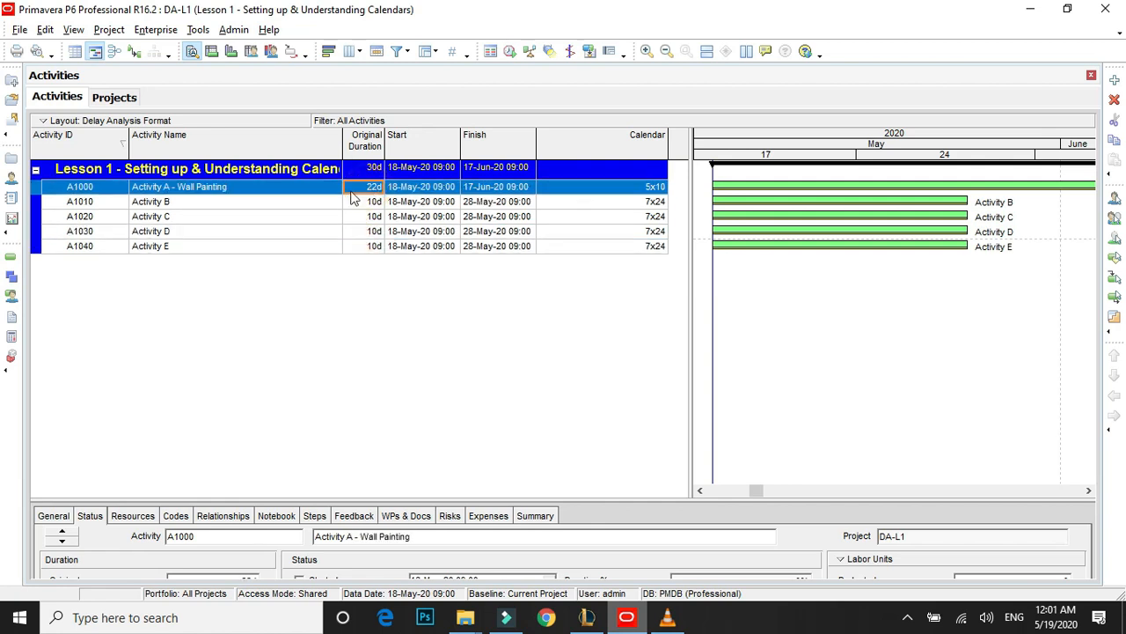
click(367, 203)
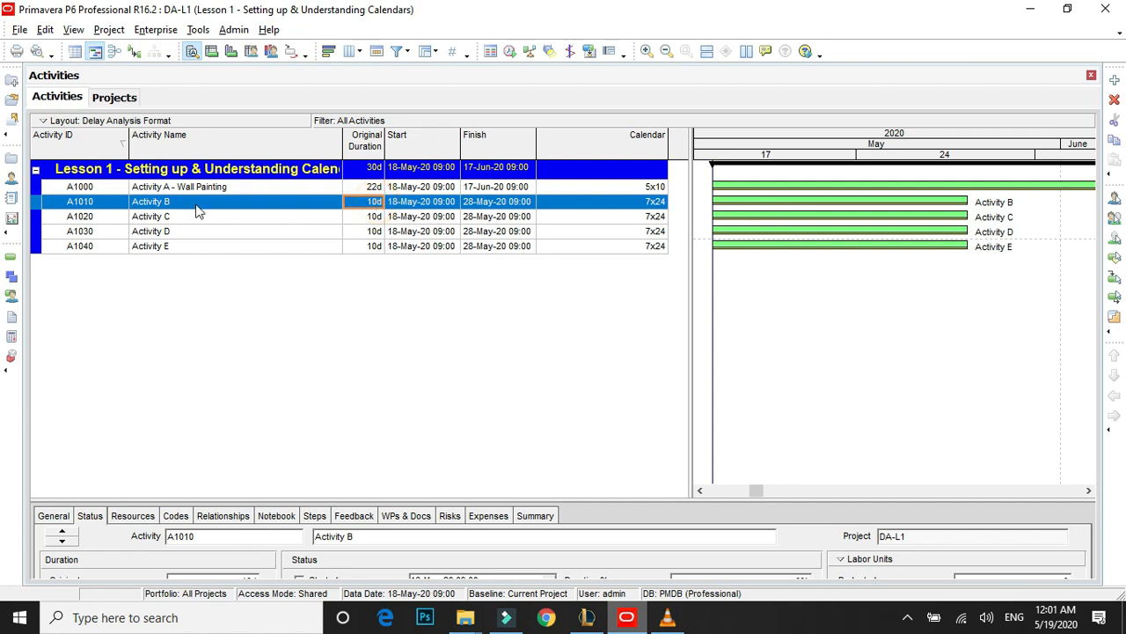
click(378, 219)
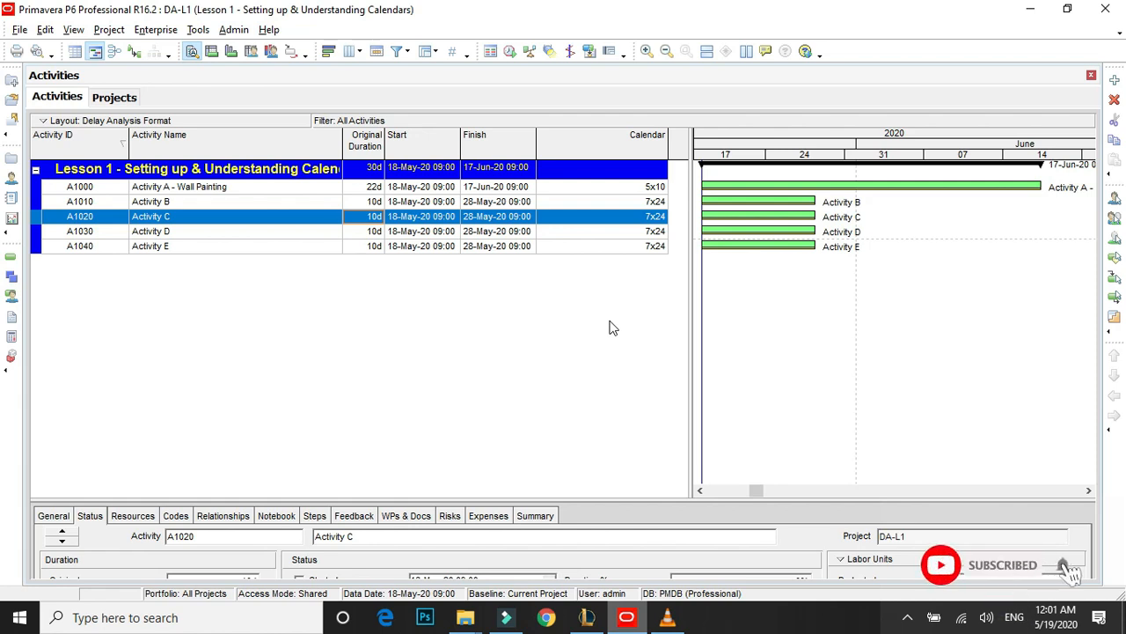
click(169, 202)
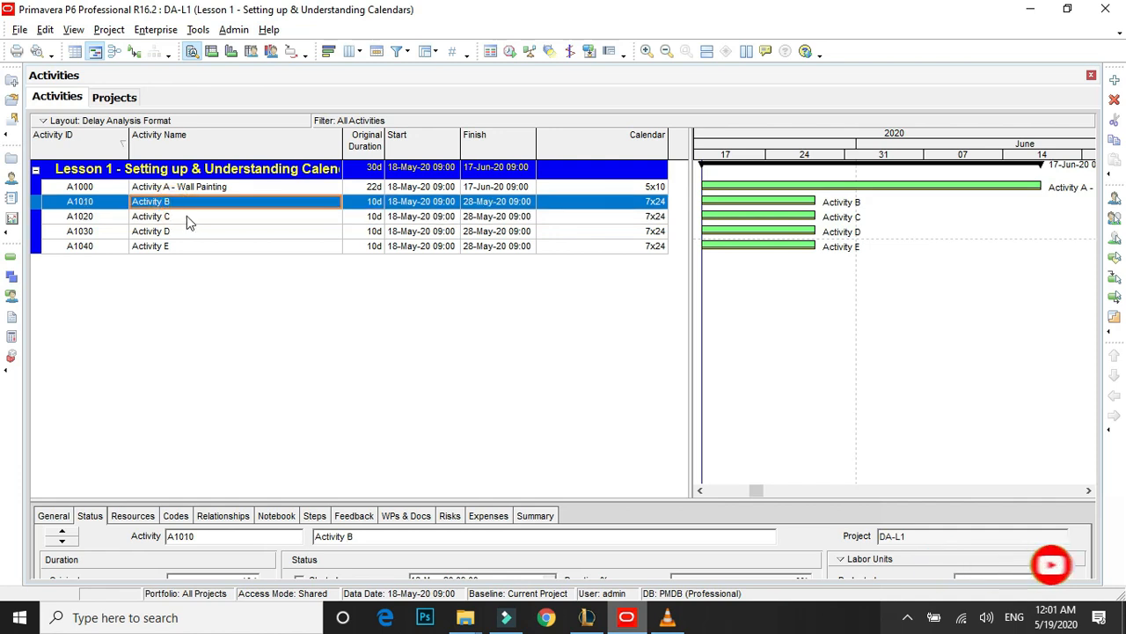
click(187, 219)
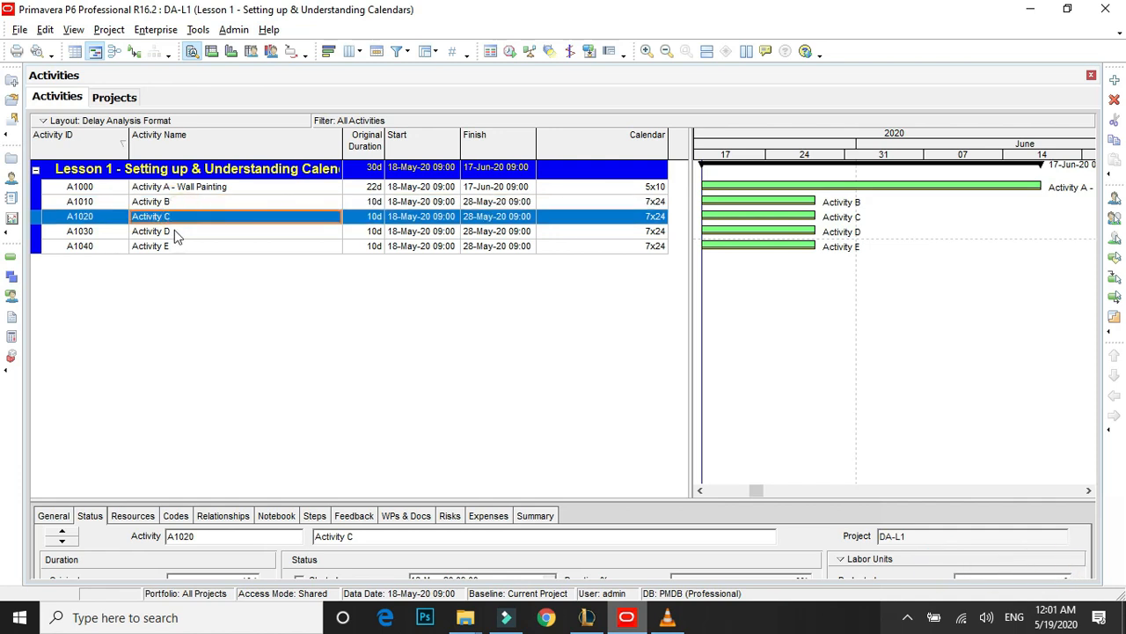